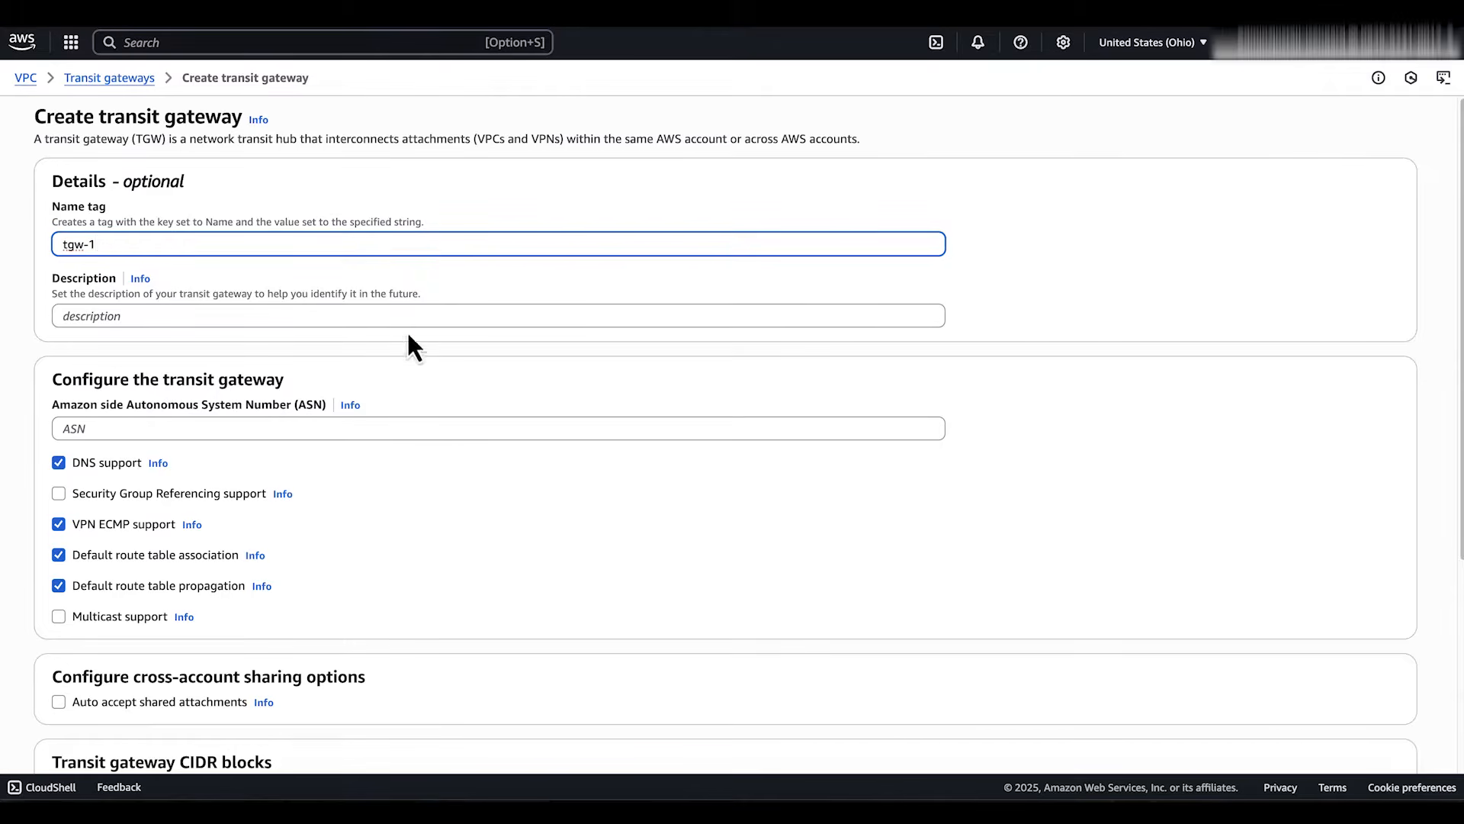
# Step: Disable default route table association and propagation, create the transit gateway tgw-1, and refresh the gateway list
pyautogui.scroll(-1, 406, 495)
pyautogui.click(163, 546)
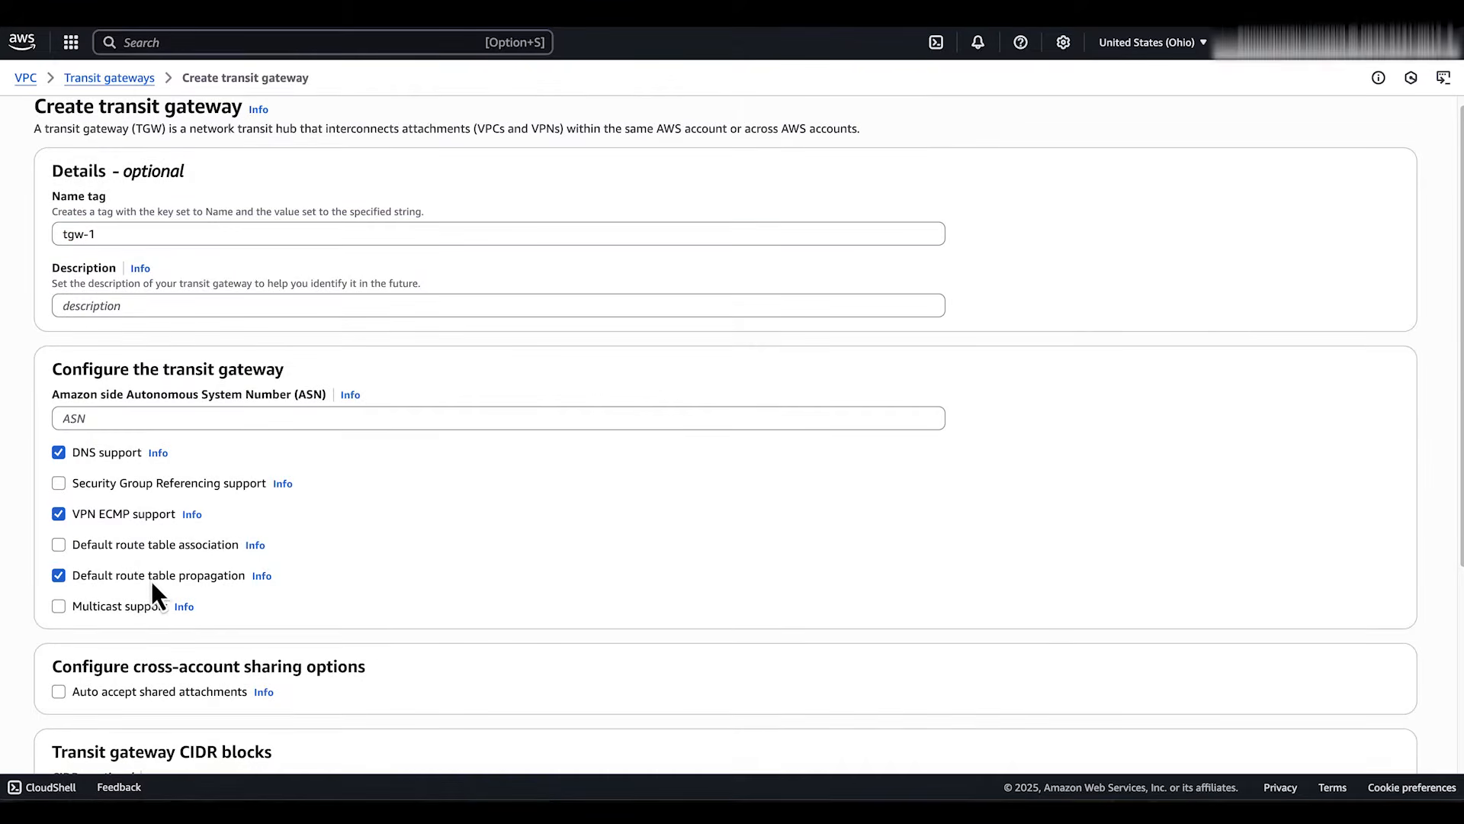
pyautogui.click(149, 576)
pyautogui.scroll(-4, 150, 575)
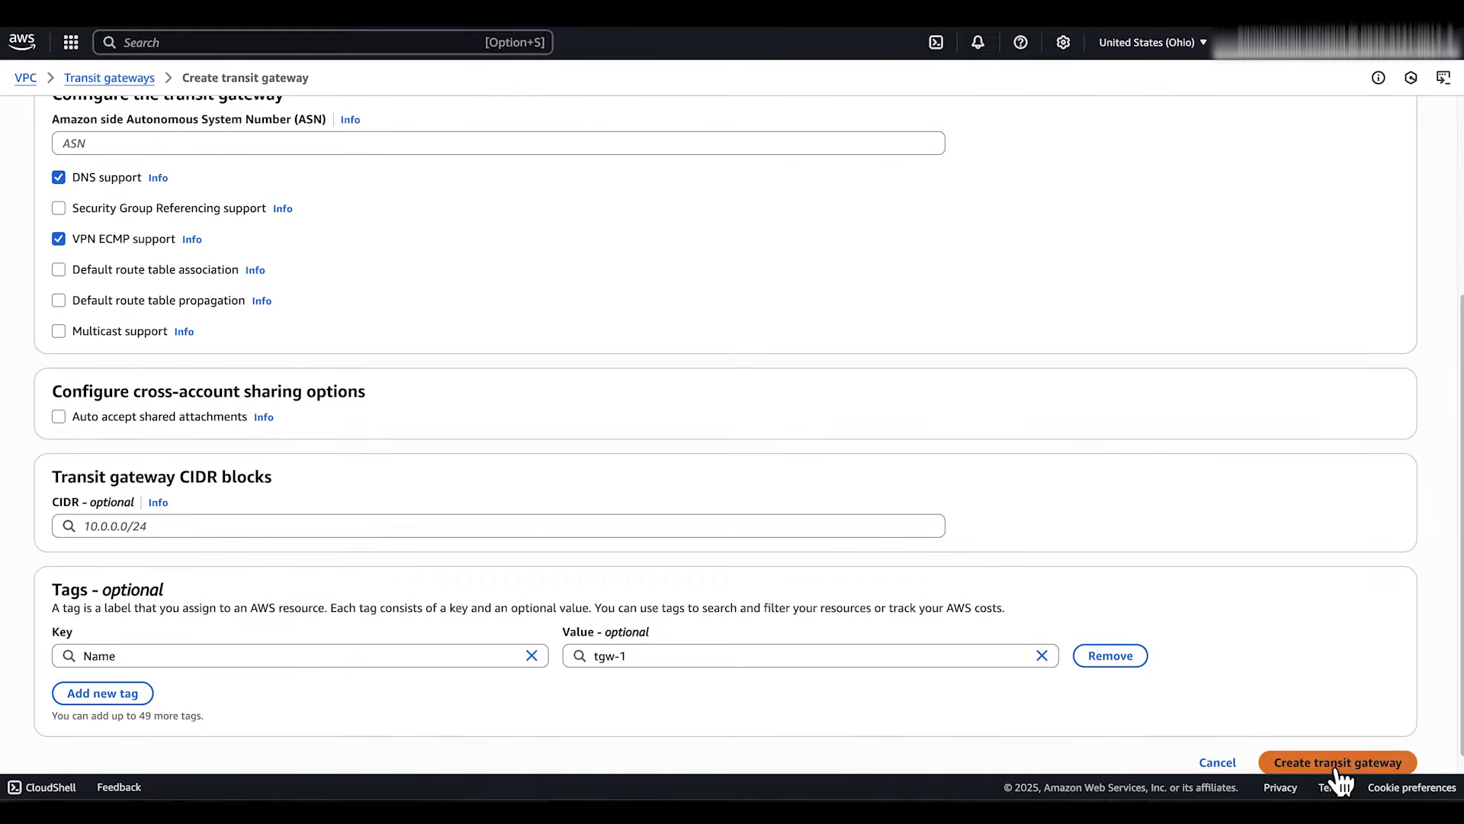
pyautogui.click(1334, 768)
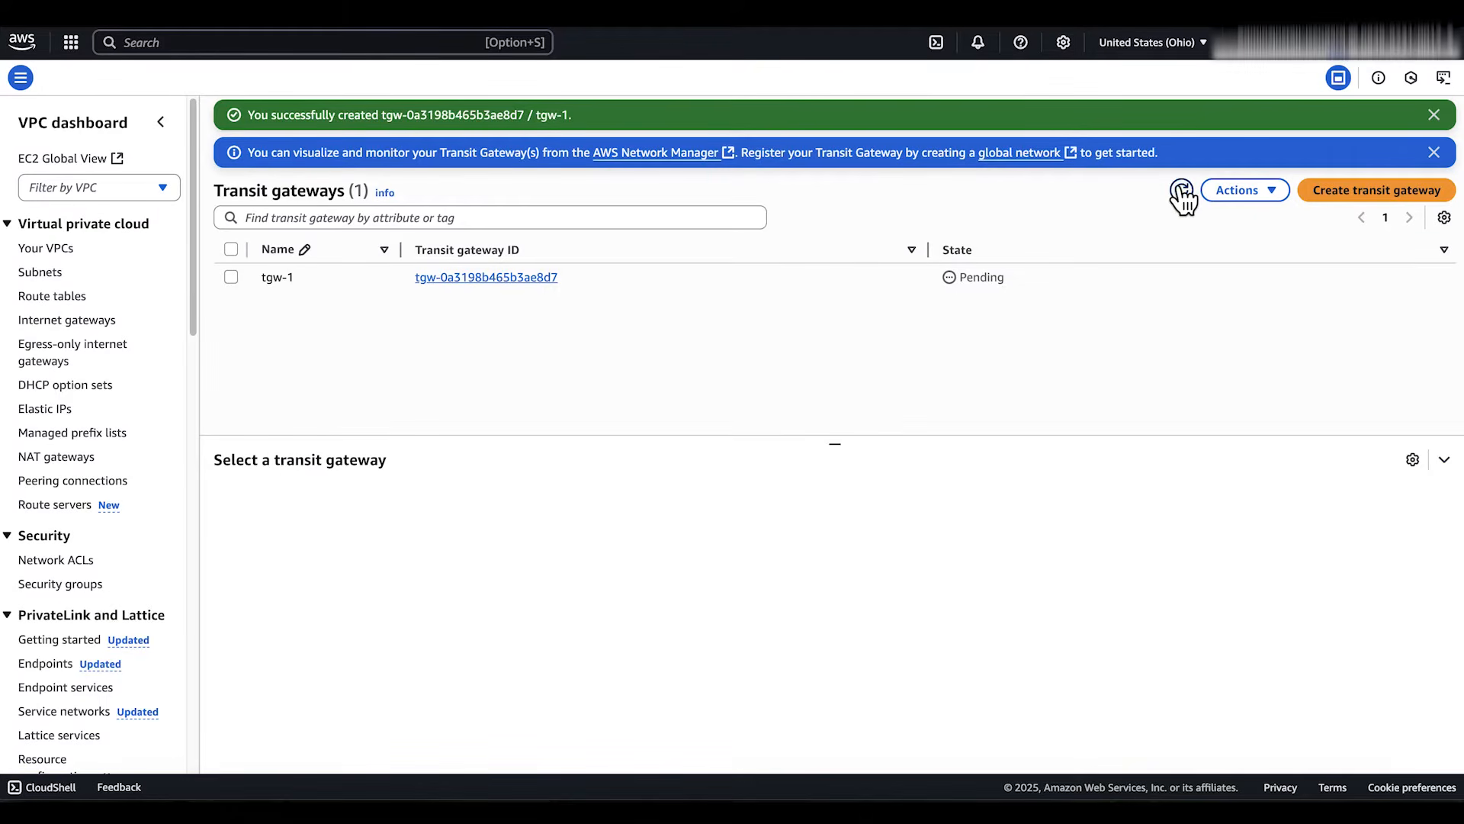
pyautogui.click(1183, 192)
# Step: Start a transit gateway attachment of type VPC, selecting tgw-1 as the transit gateway and VPC-E as the VPC
pyautogui.scroll(-5, 93, 465)
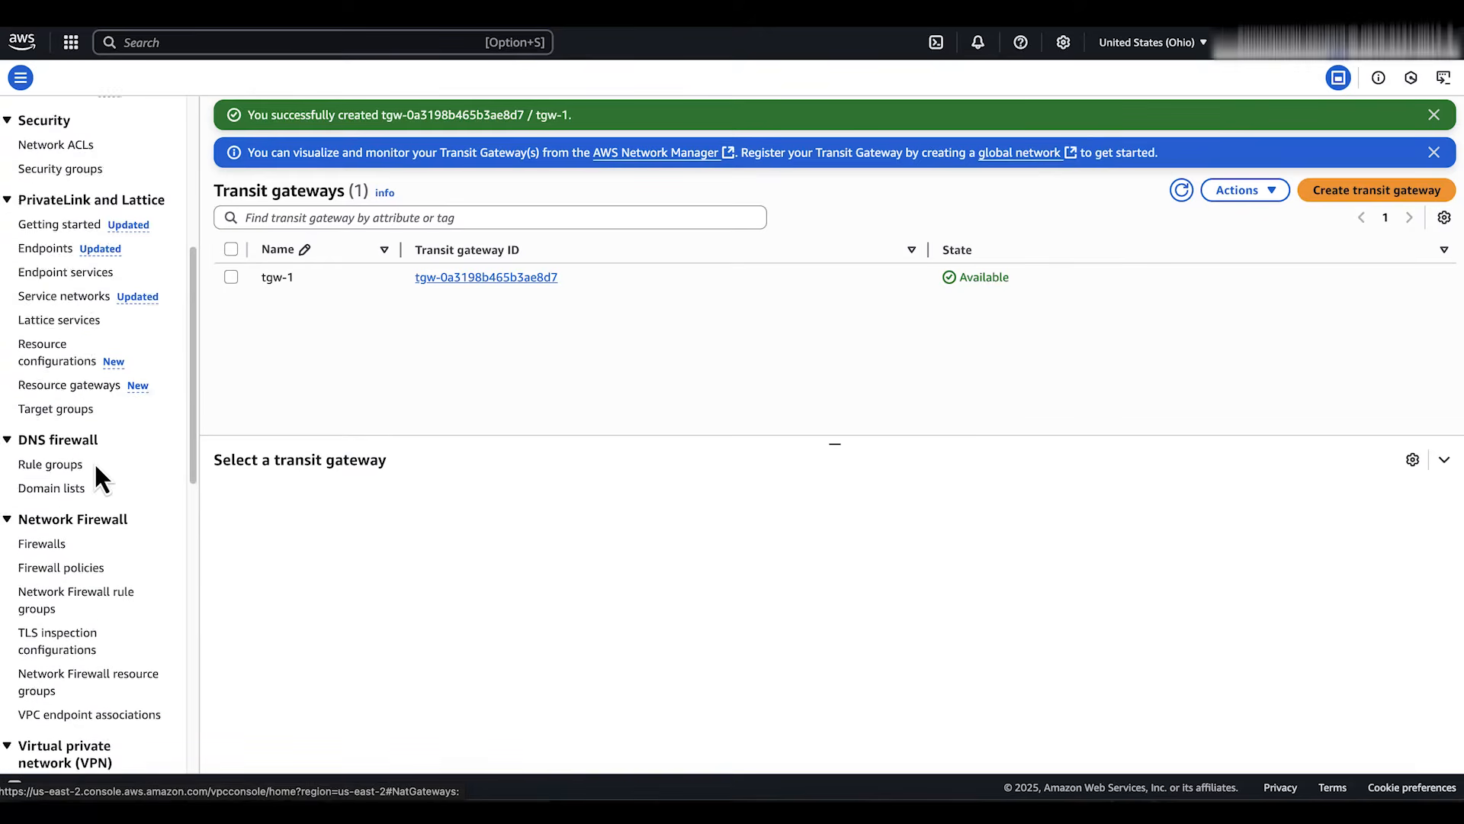
pyautogui.scroll(-8, 96, 467)
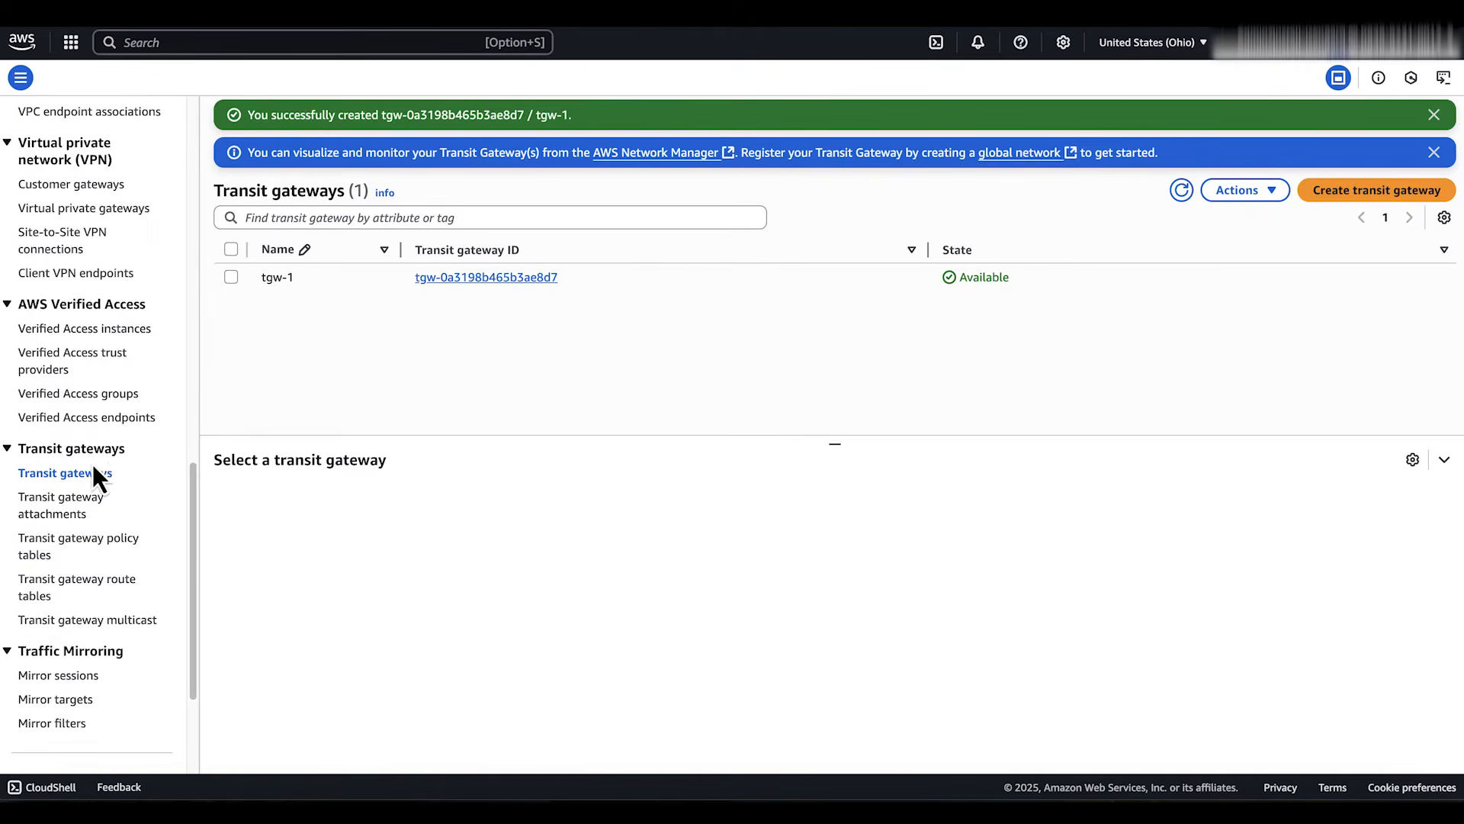
pyautogui.click(66, 507)
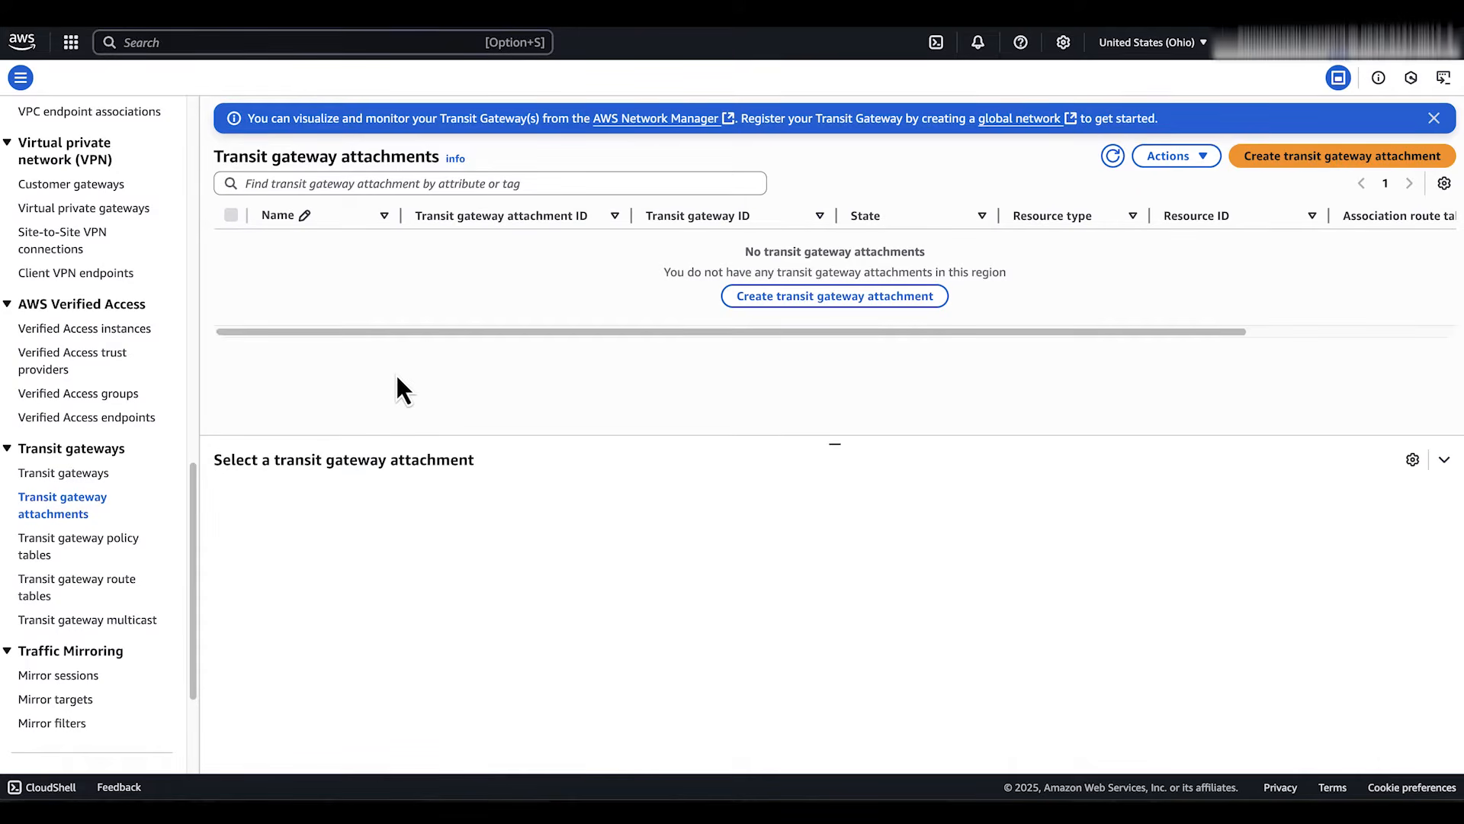
pyautogui.click(1272, 158)
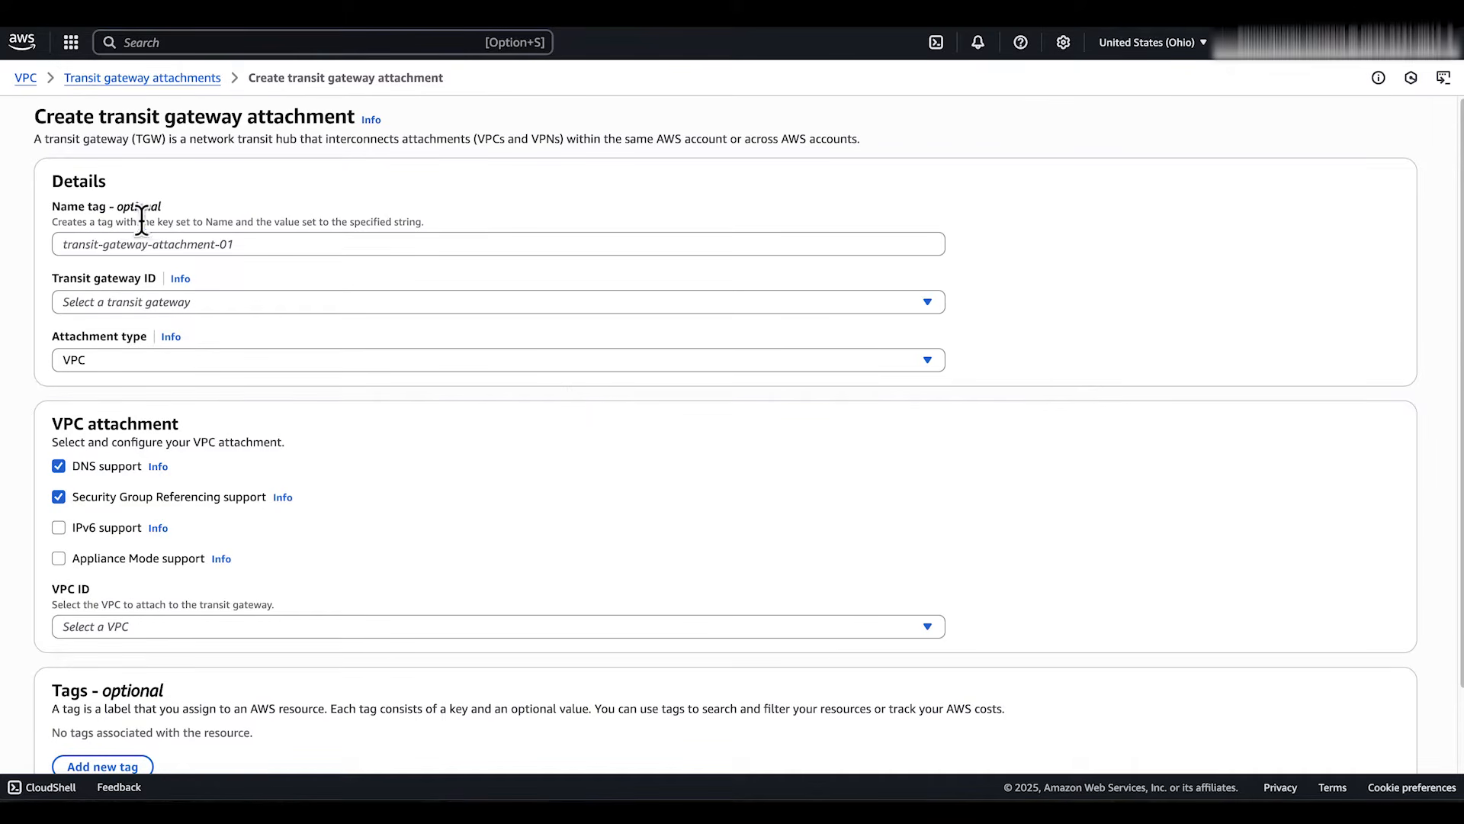
pyautogui.click(122, 244)
pyautogui.click(117, 305)
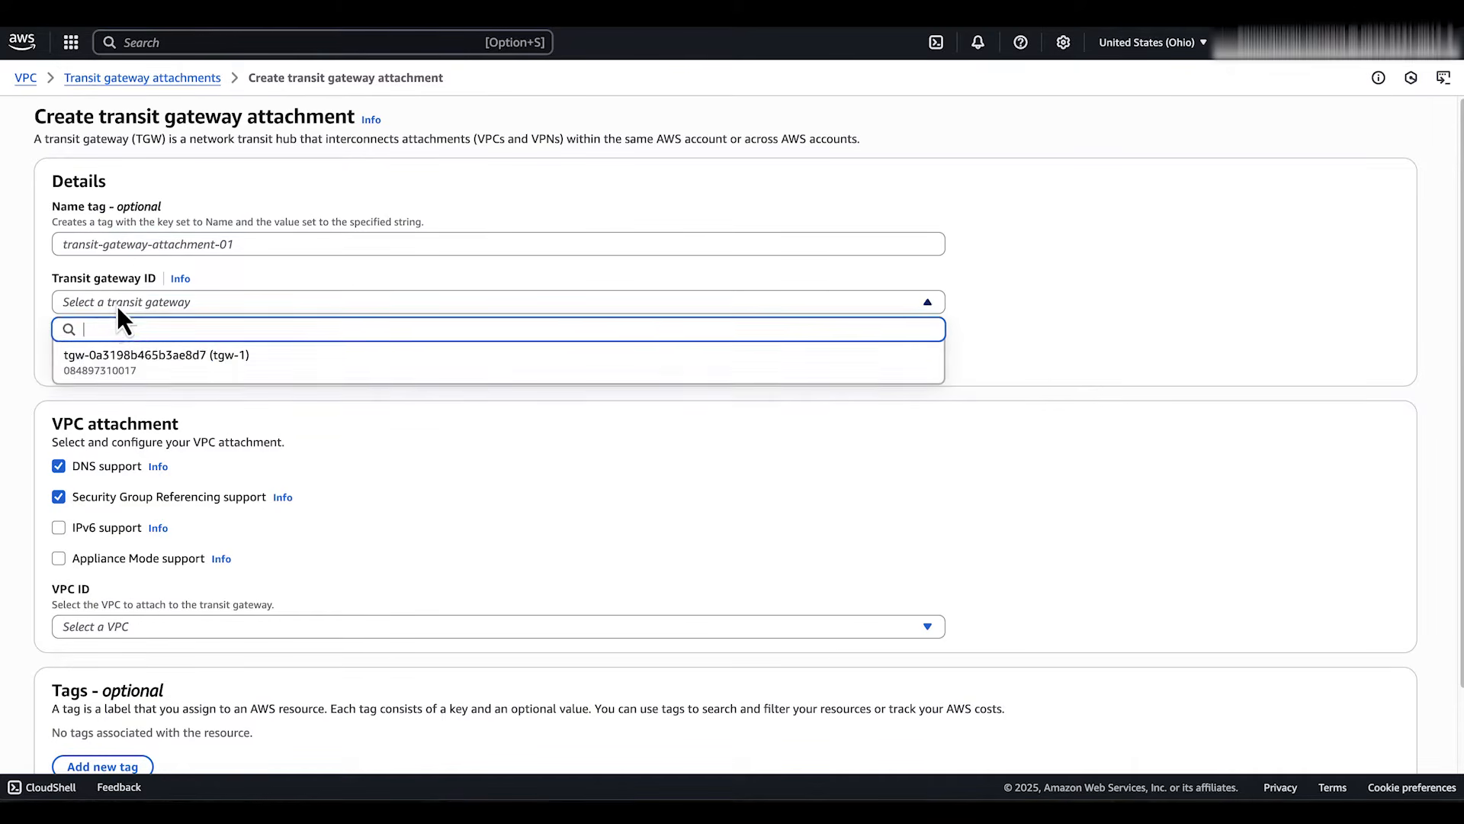
pyautogui.click(137, 360)
pyautogui.click(240, 627)
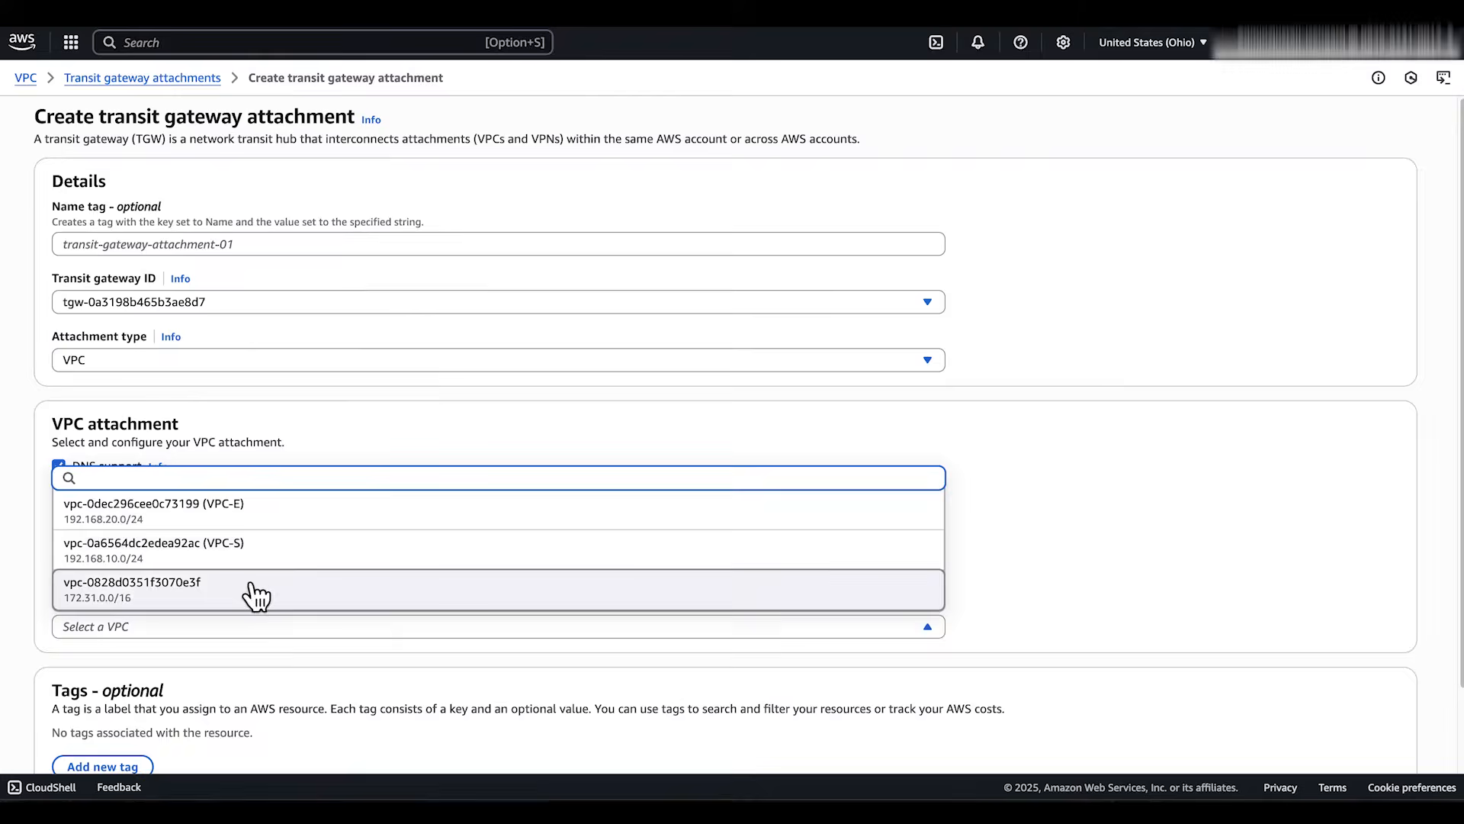
pyautogui.click(248, 513)
# Step: Name the attachment tgw-vpc and create it
pyautogui.scroll(-3, 299, 579)
pyautogui.scroll(3, 308, 587)
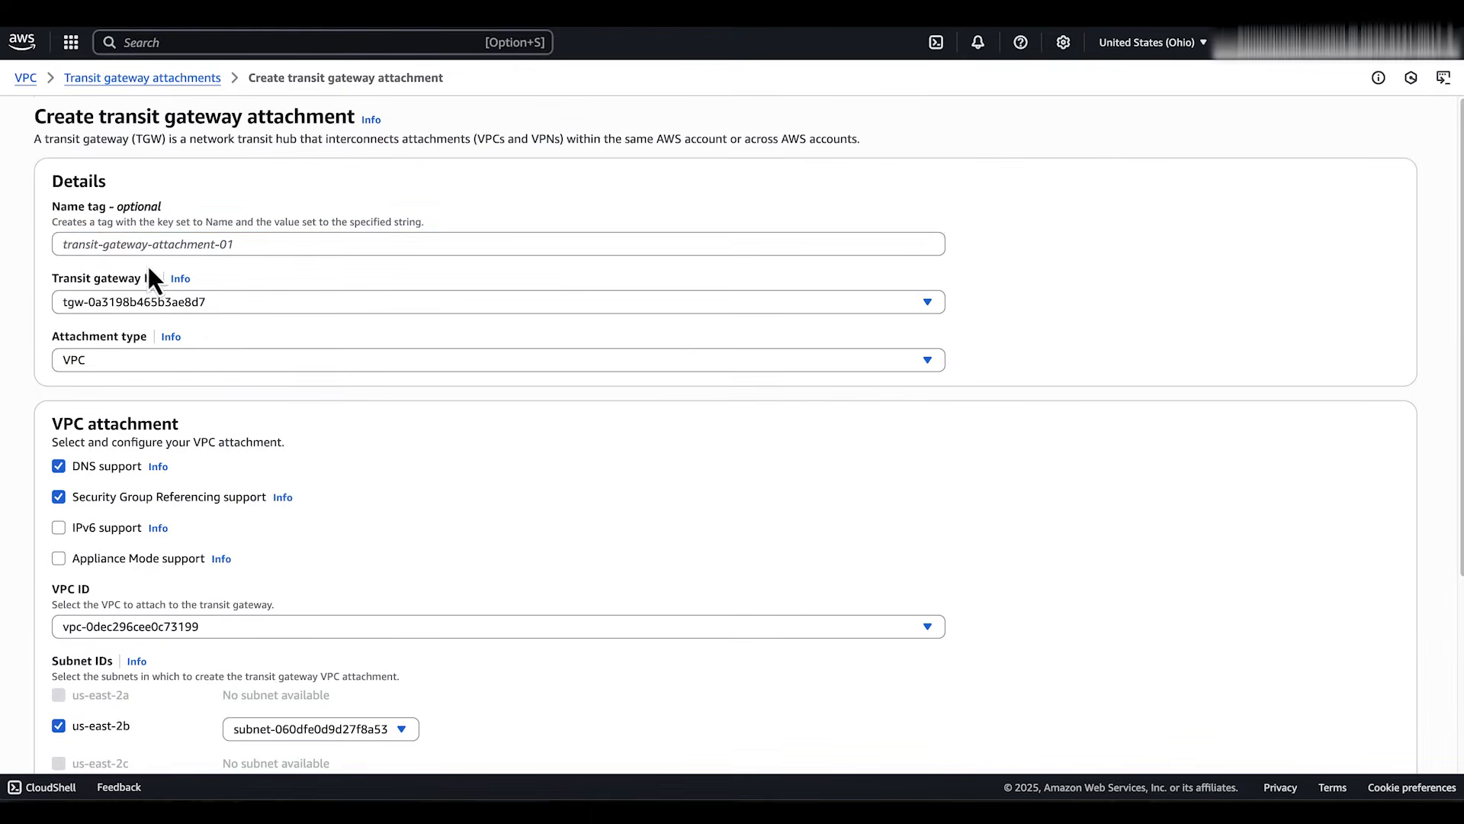
pyautogui.click(147, 244)
pyautogui.write('tg')
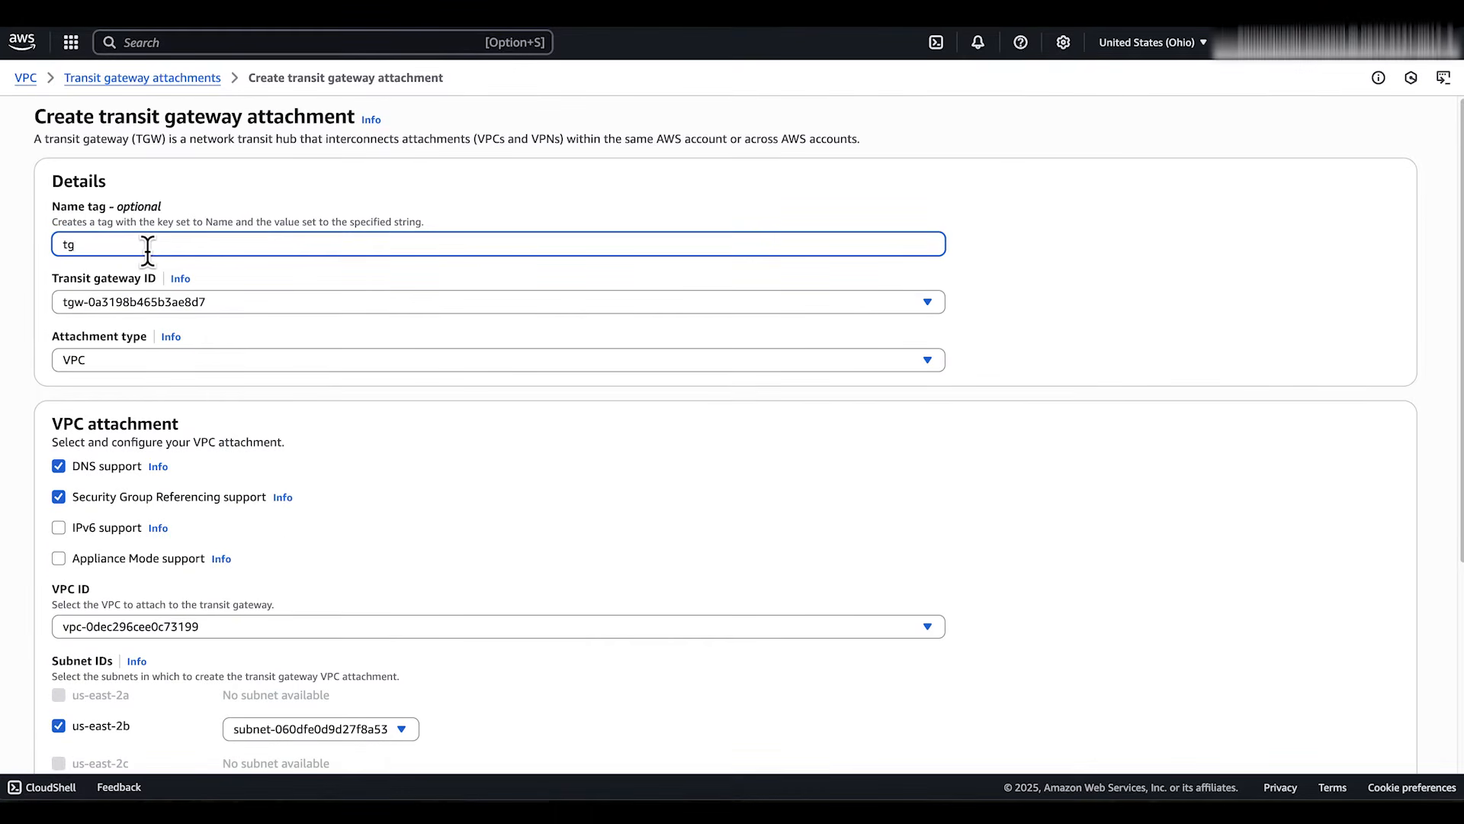
pyautogui.write('w-vpc')
pyautogui.scroll(-4, 318, 412)
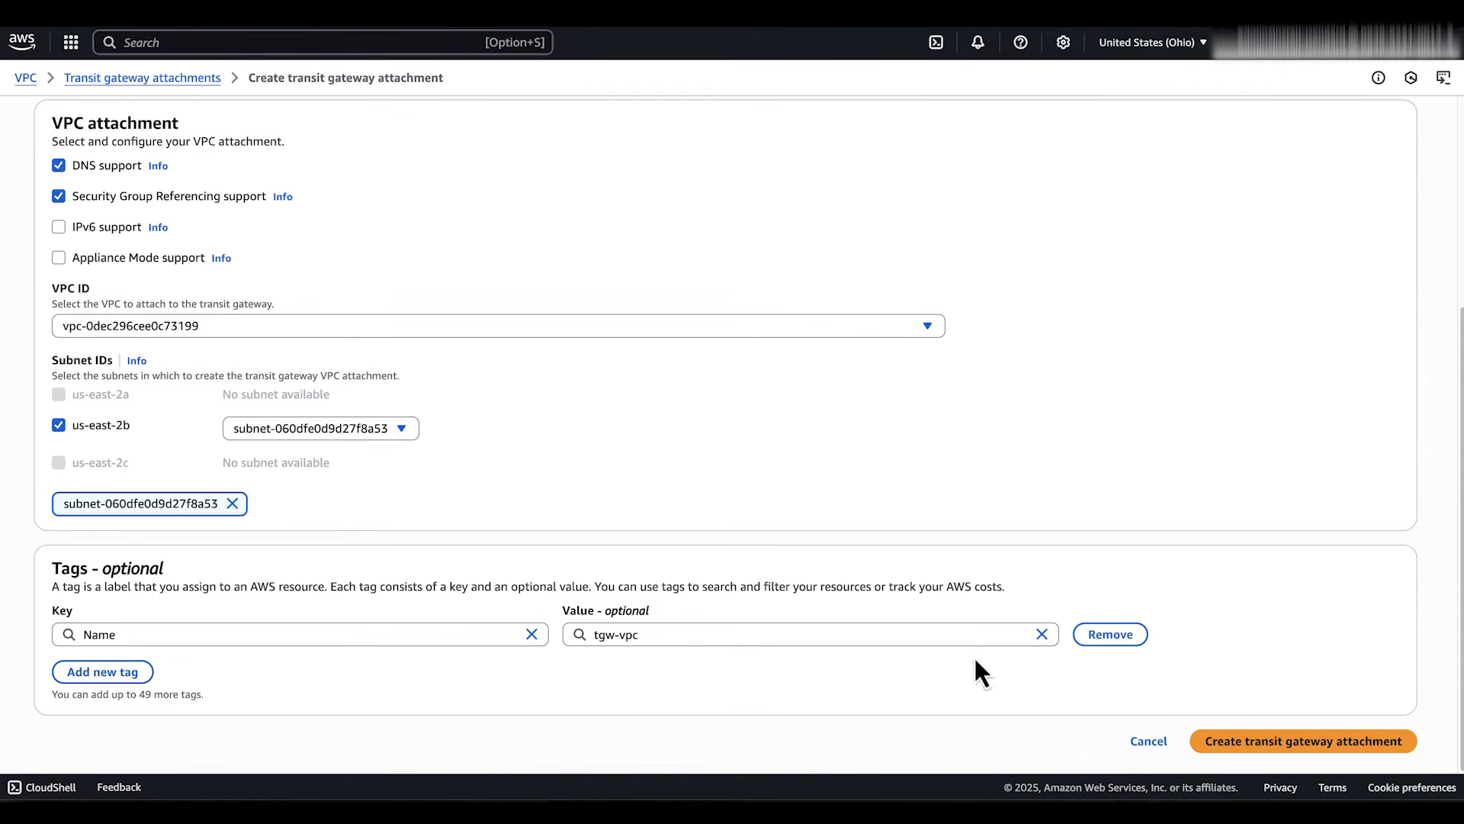
pyautogui.click(1312, 742)
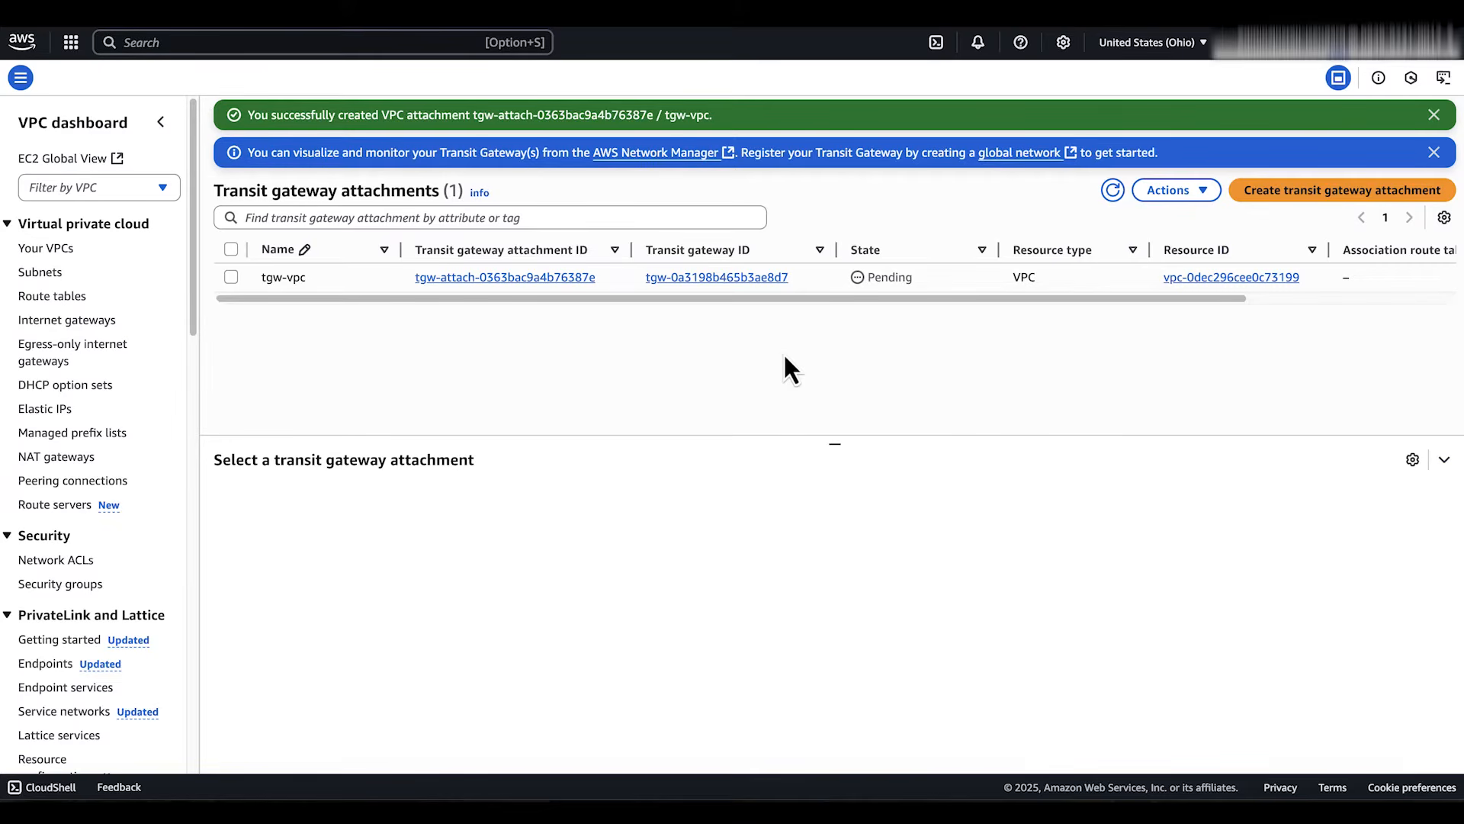
# Step: Start a new Site-to-Site VPN connection and name it failover-vpn
pyautogui.scroll(-8, 64, 480)
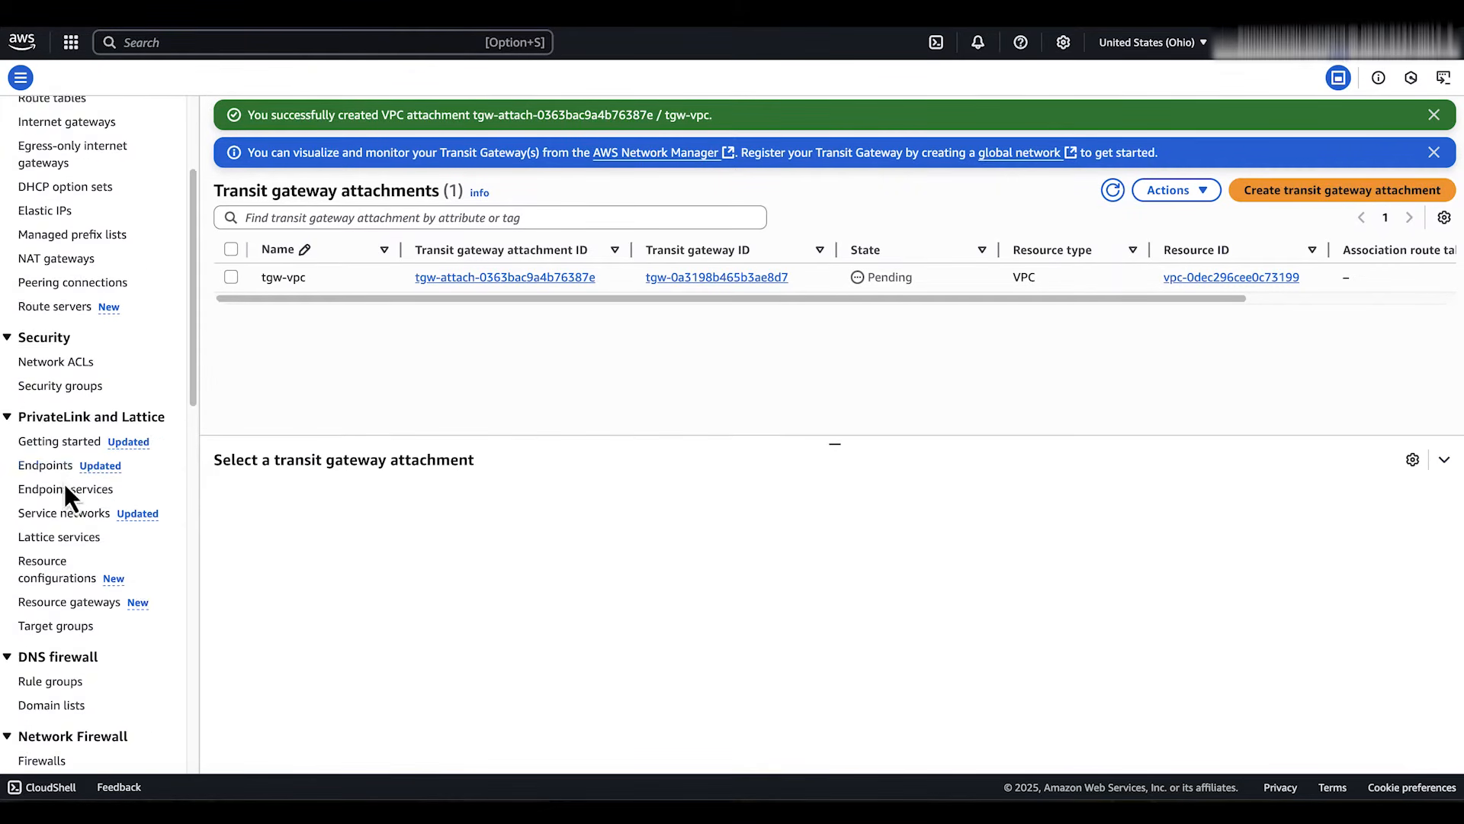
pyautogui.scroll(-2, 70, 488)
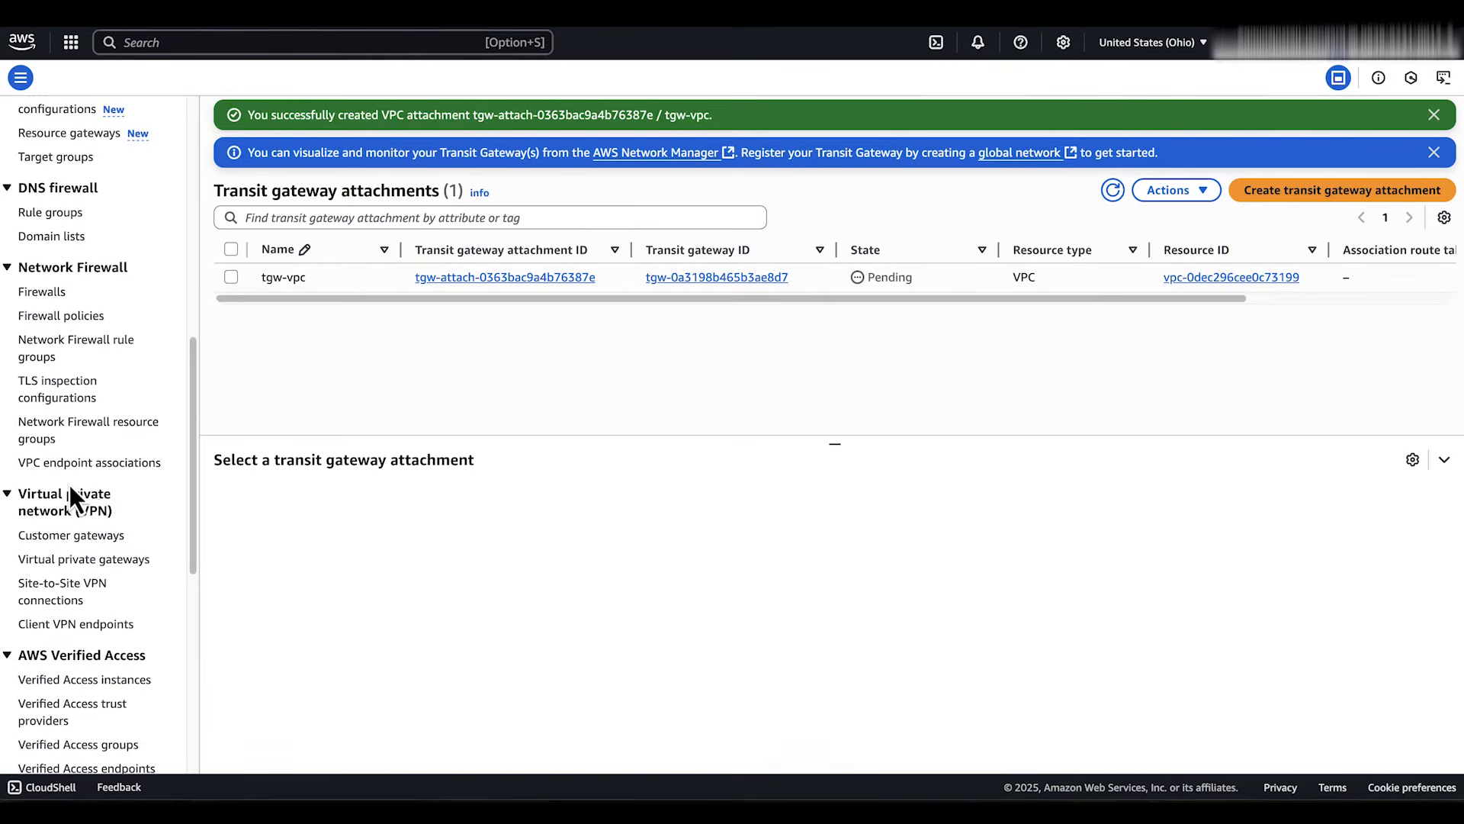
pyautogui.click(77, 583)
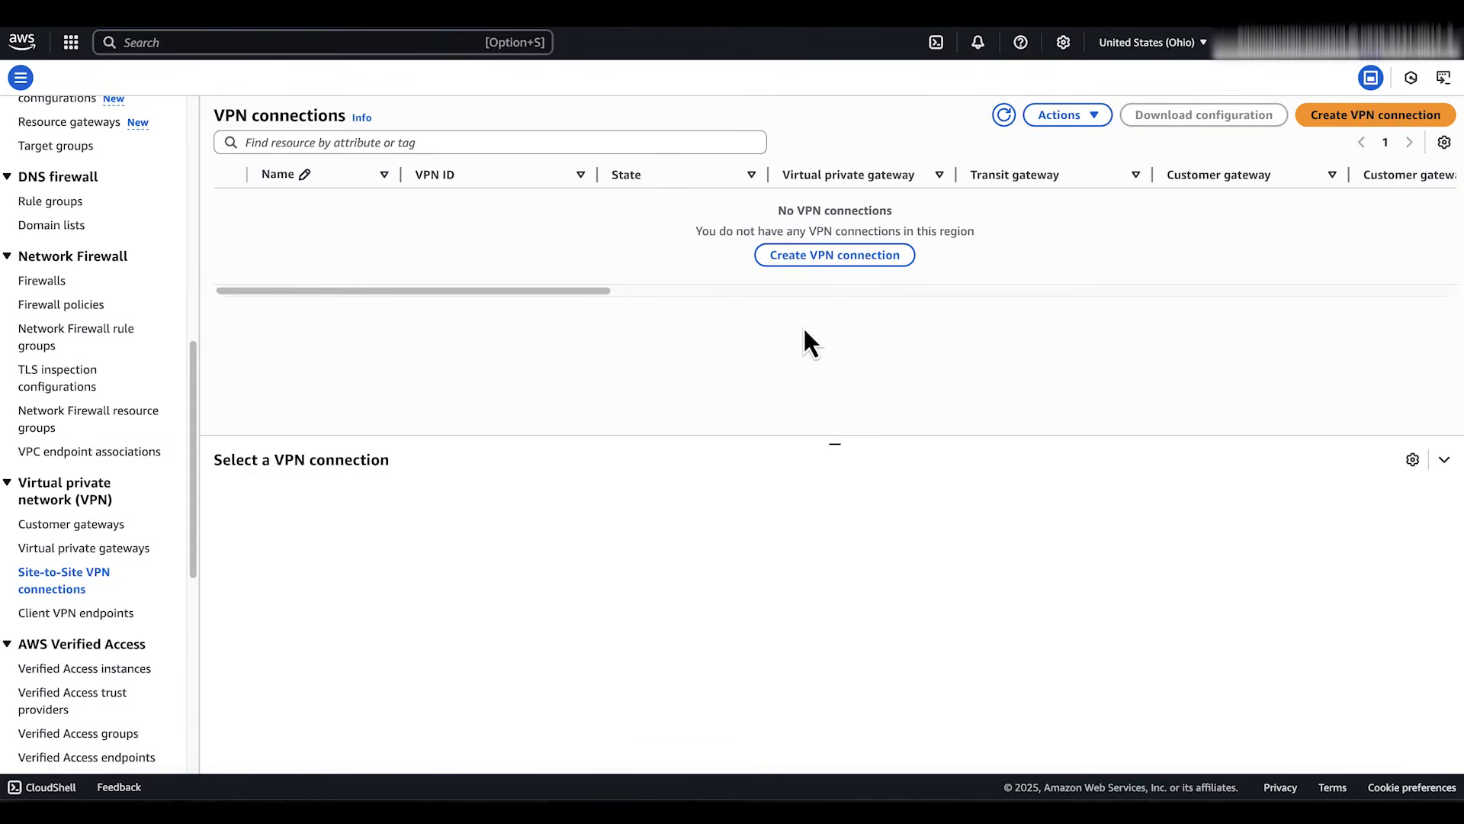
pyautogui.click(1308, 119)
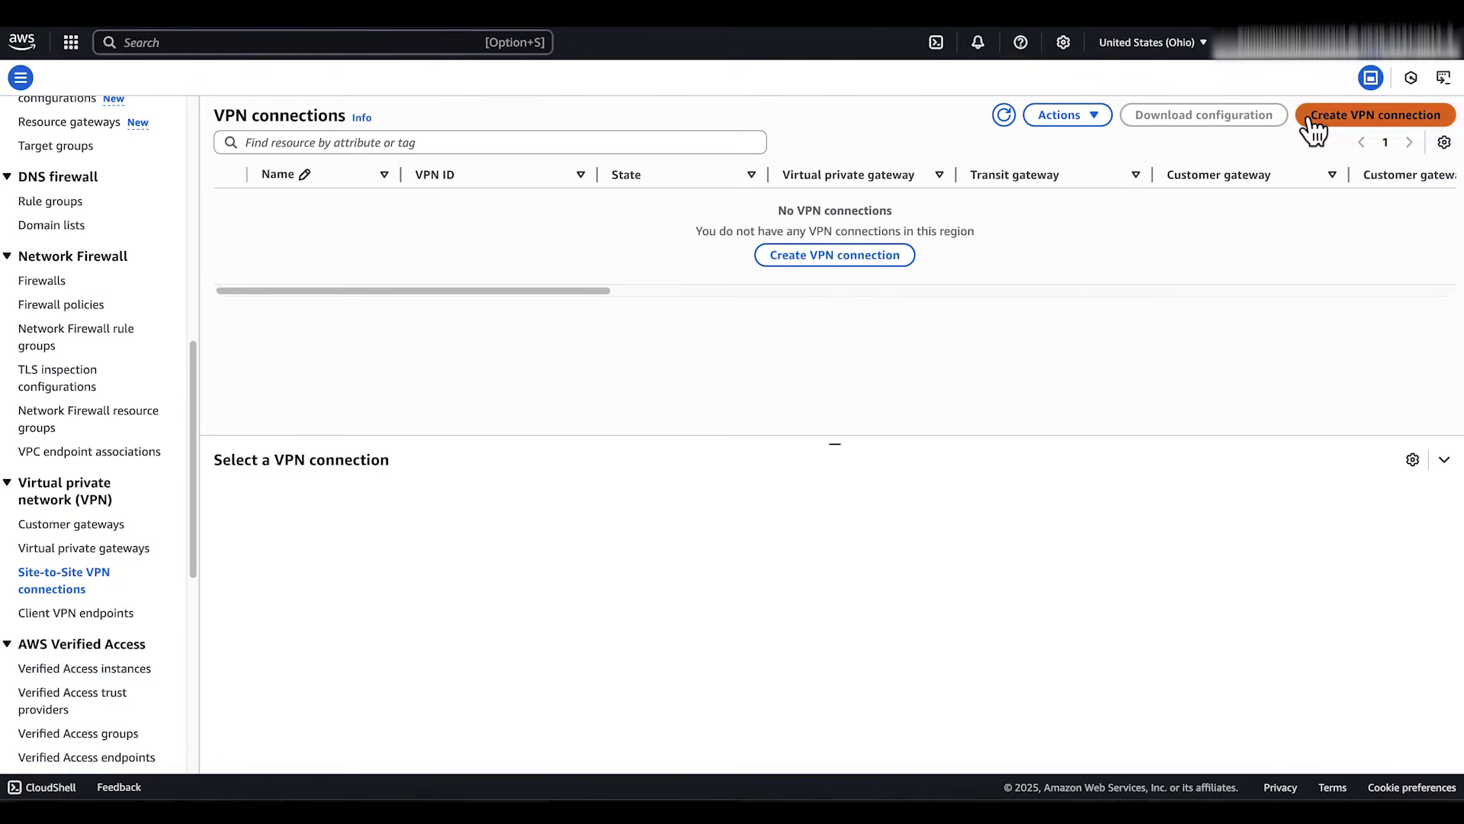
pyautogui.click(139, 244)
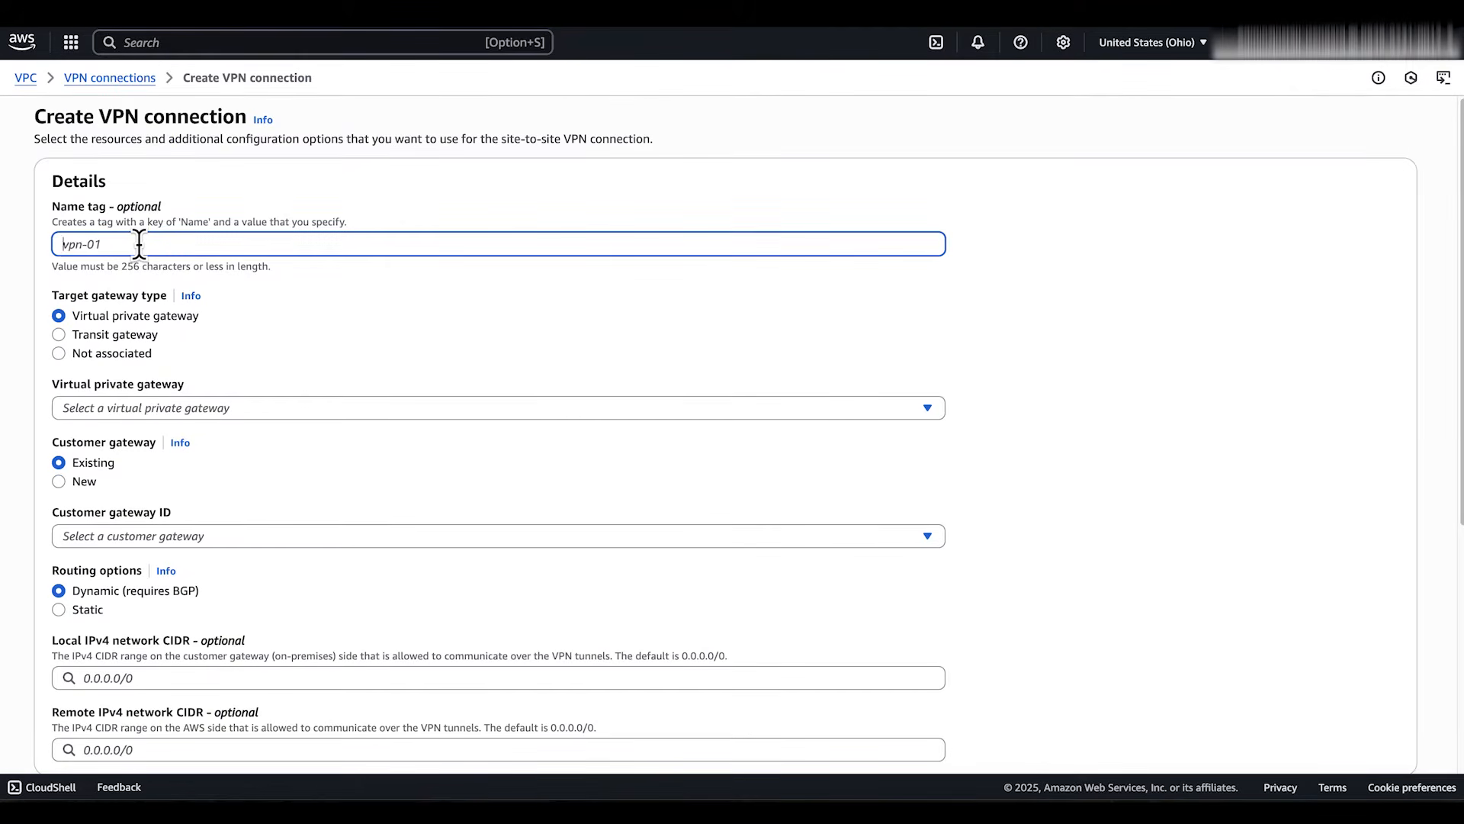
pyautogui.write('failover-vpn')
# Step: Set the VPN target type to Transit gateway with tgw-1 and choose the existing customer gateway CGW-S
pyautogui.click(137, 340)
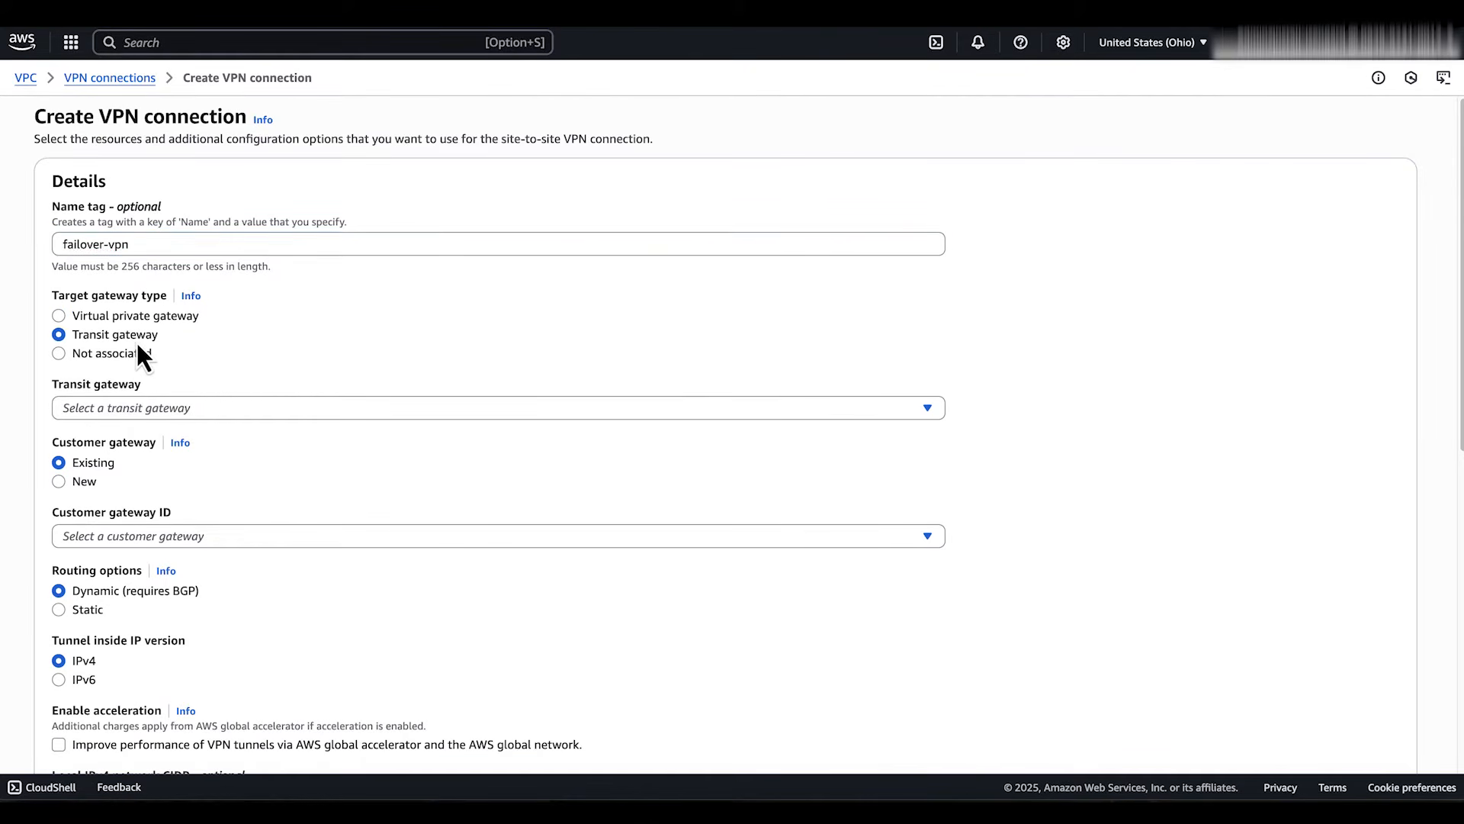
pyautogui.click(158, 406)
pyautogui.click(221, 462)
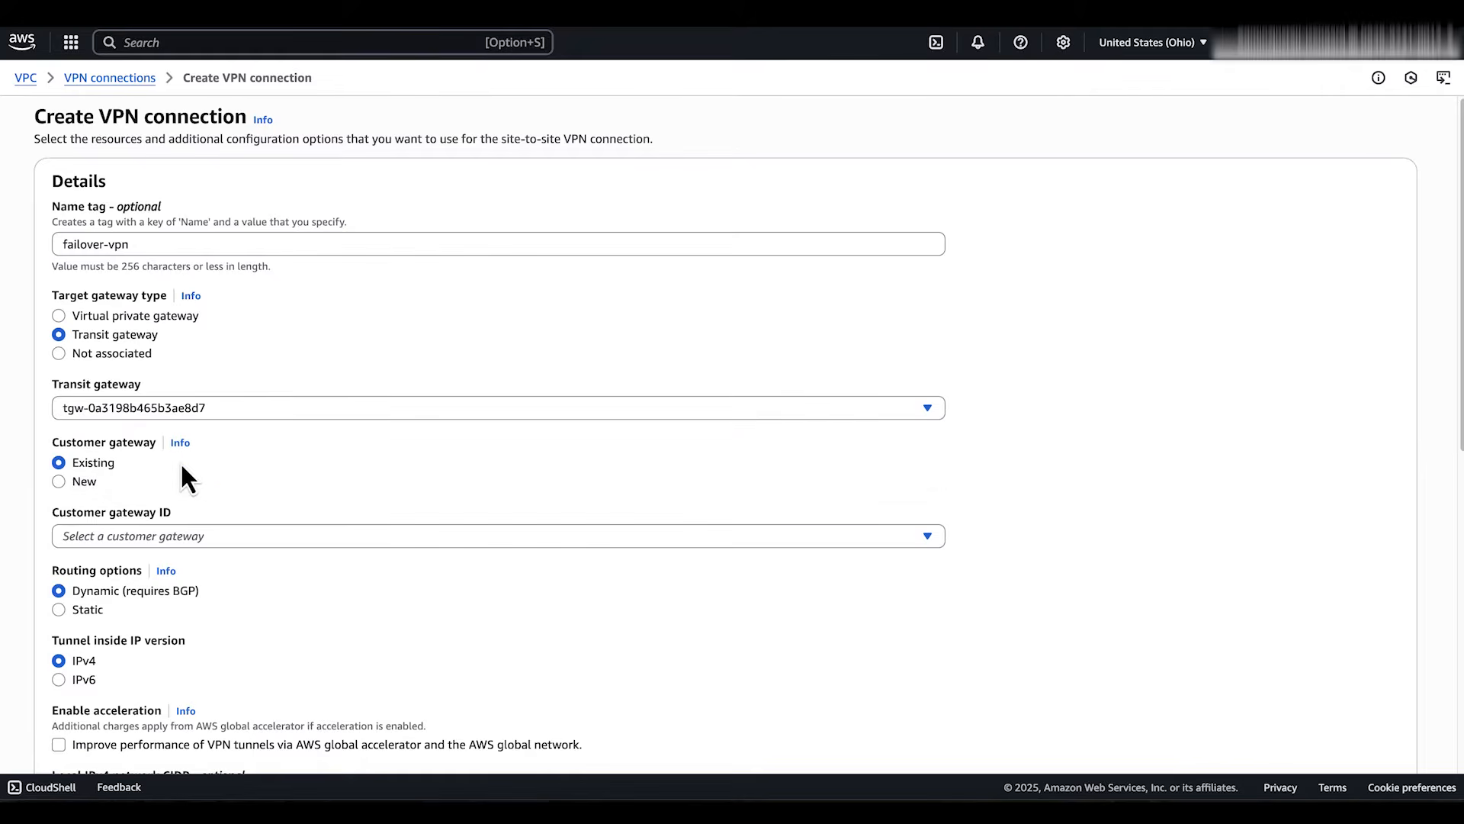
pyautogui.scroll(-1, 182, 466)
pyautogui.click(133, 512)
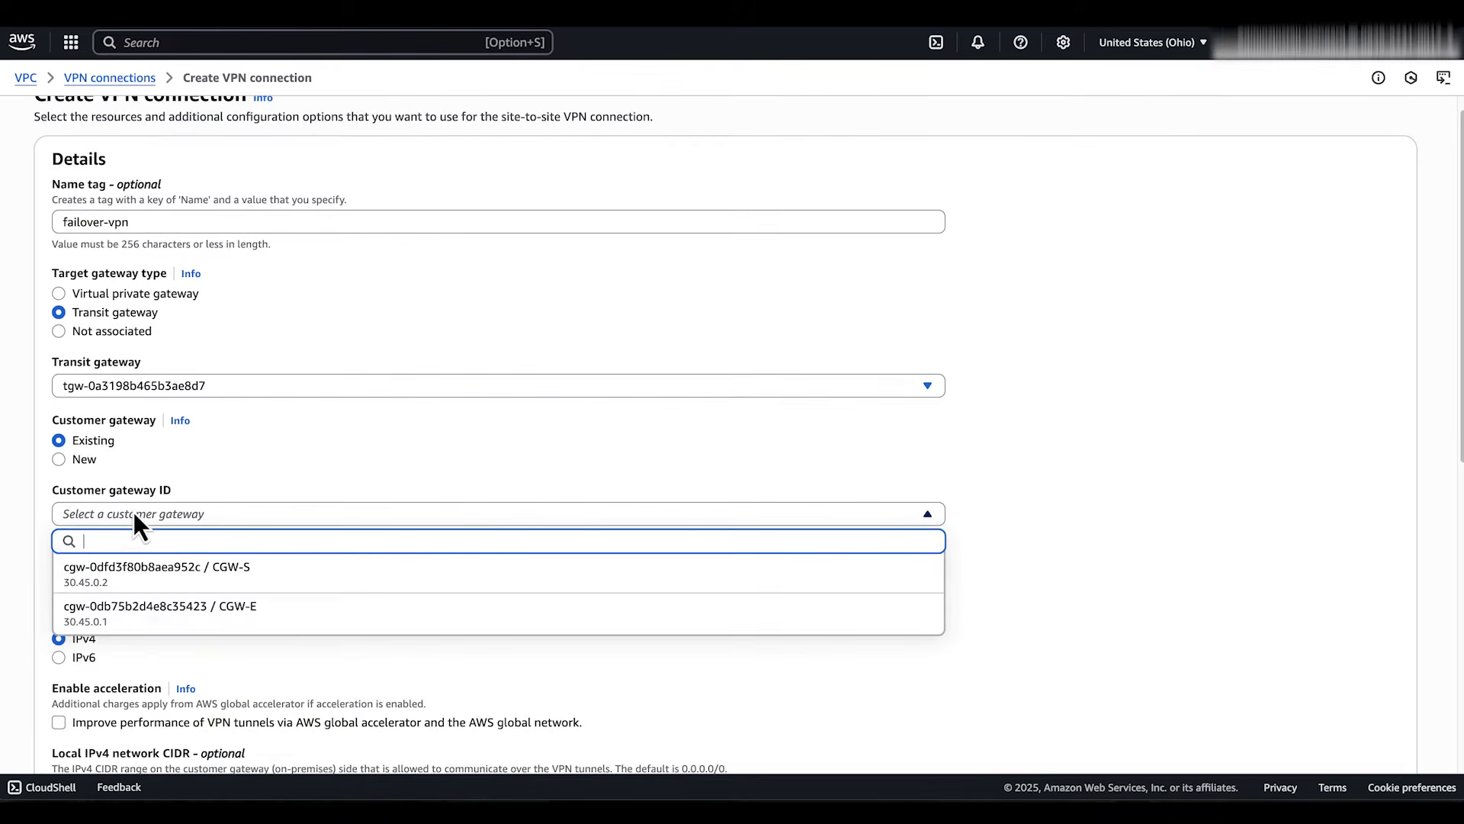
pyautogui.click(188, 573)
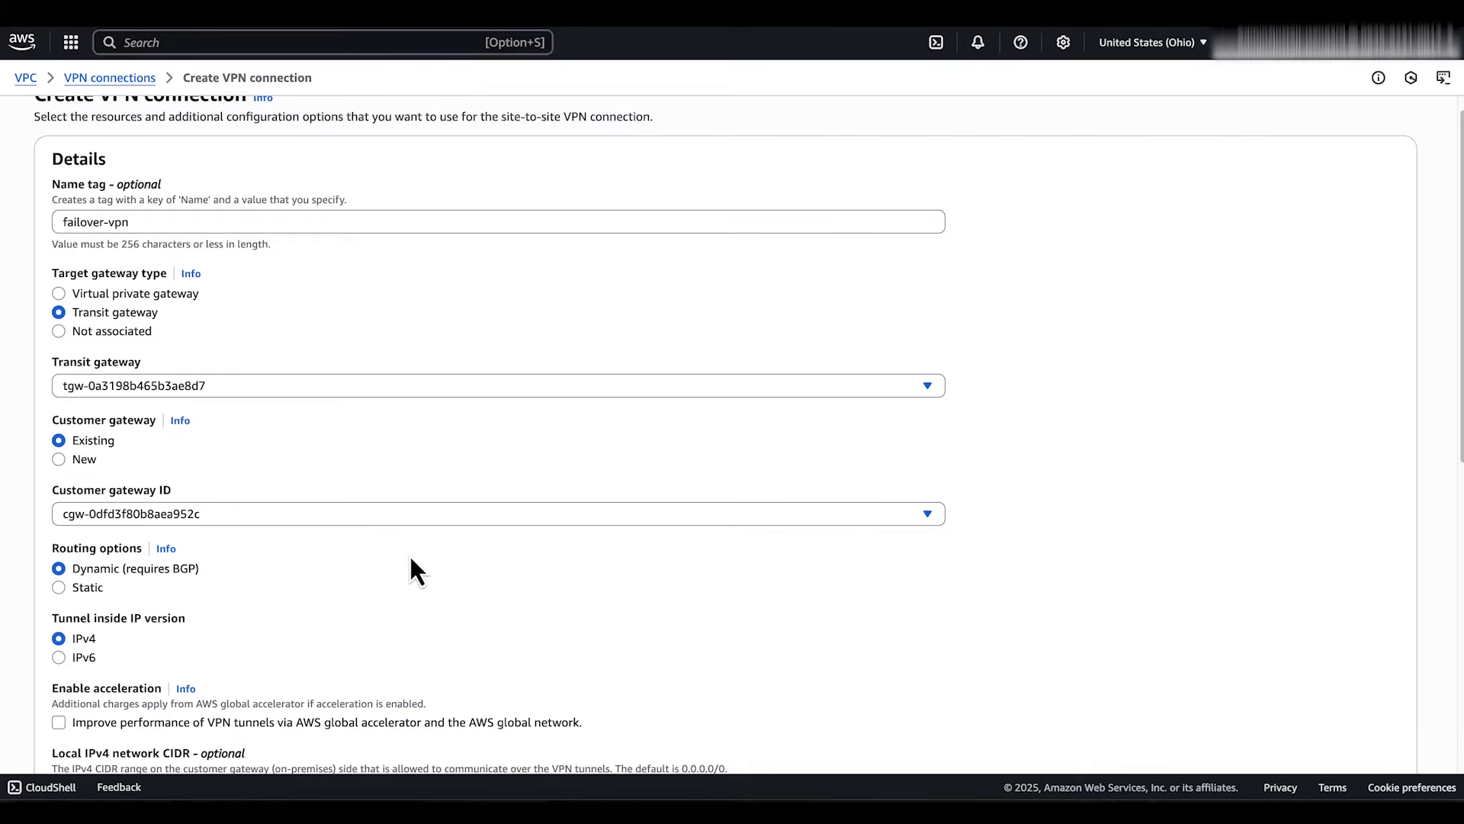
# Step: Set the VPN connection's local IPv4 network CIDR to 10.0.0.0/24
pyautogui.scroll(-1, 337, 516)
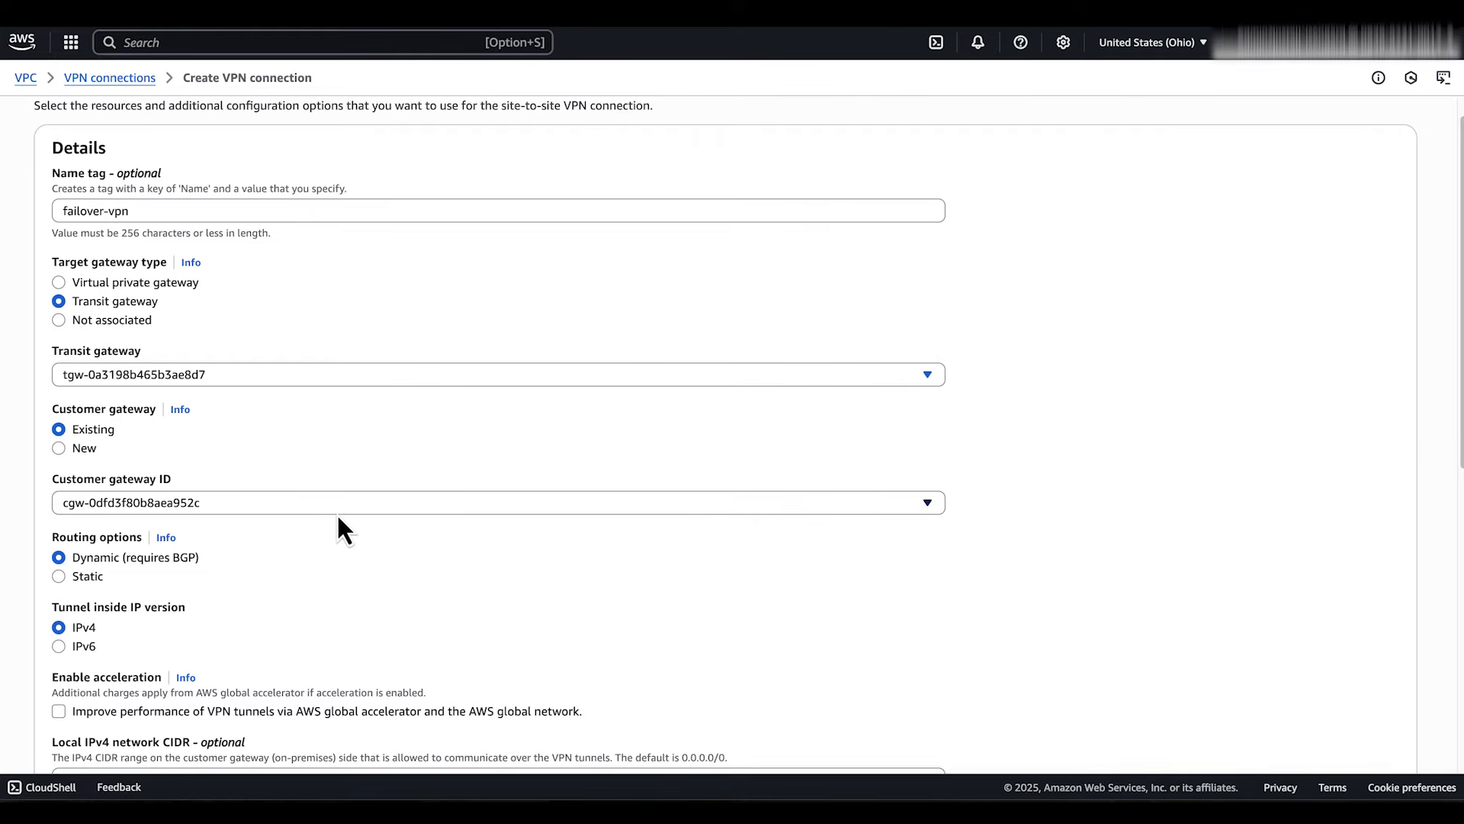
pyautogui.scroll(-3, 270, 523)
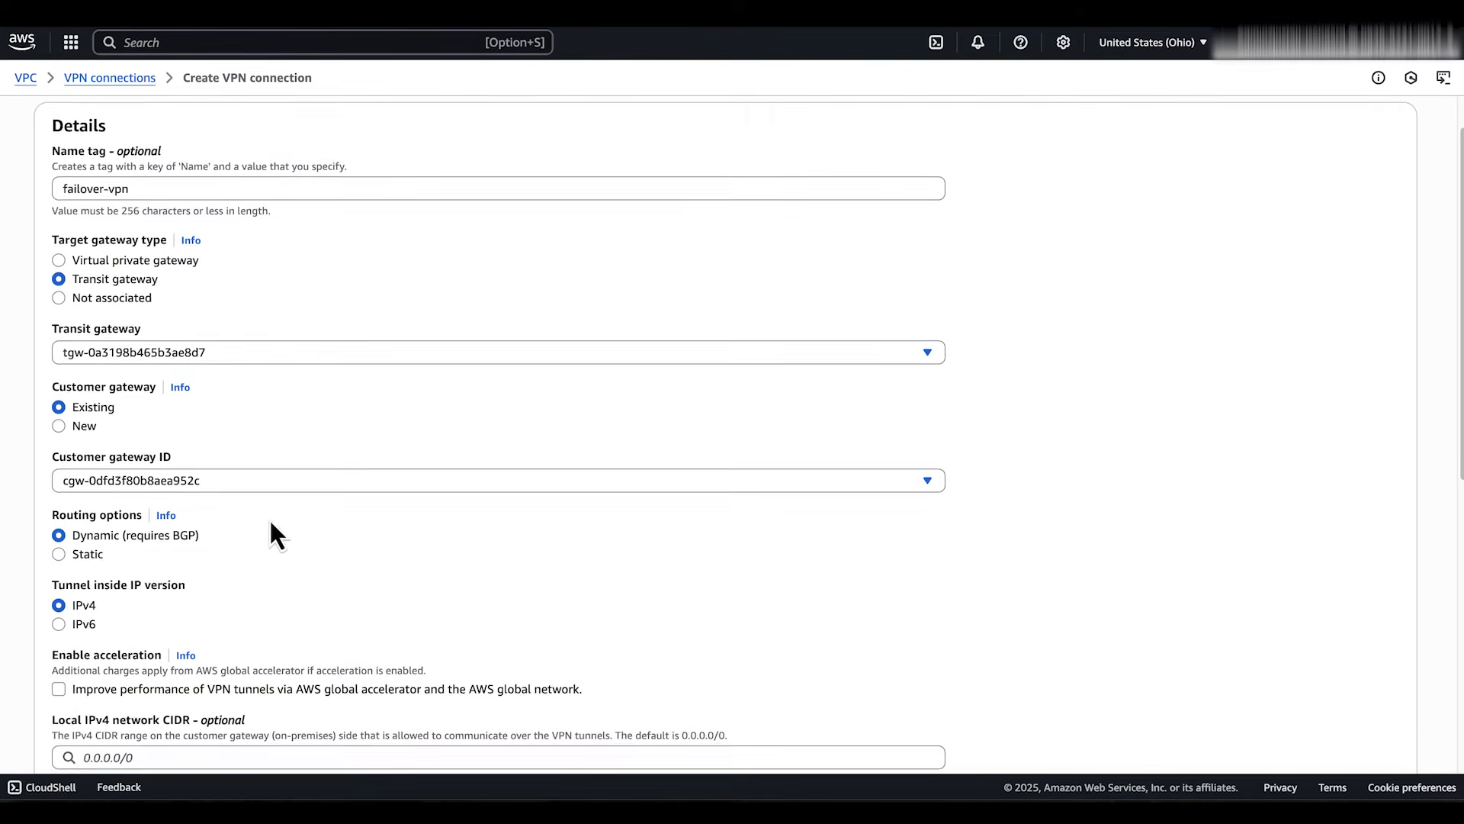
pyautogui.scroll(-2, 262, 492)
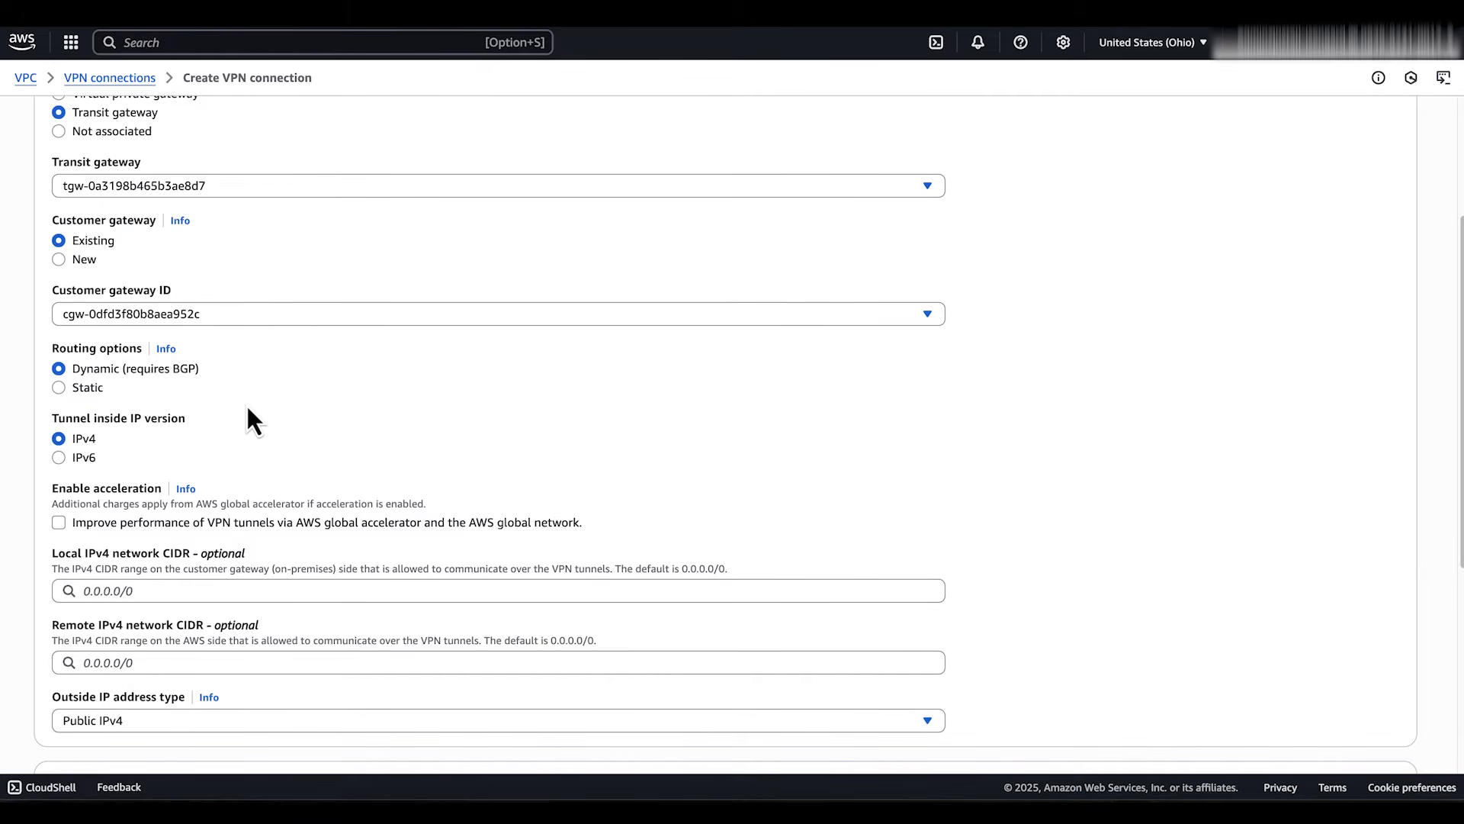
pyautogui.scroll(-2, 246, 404)
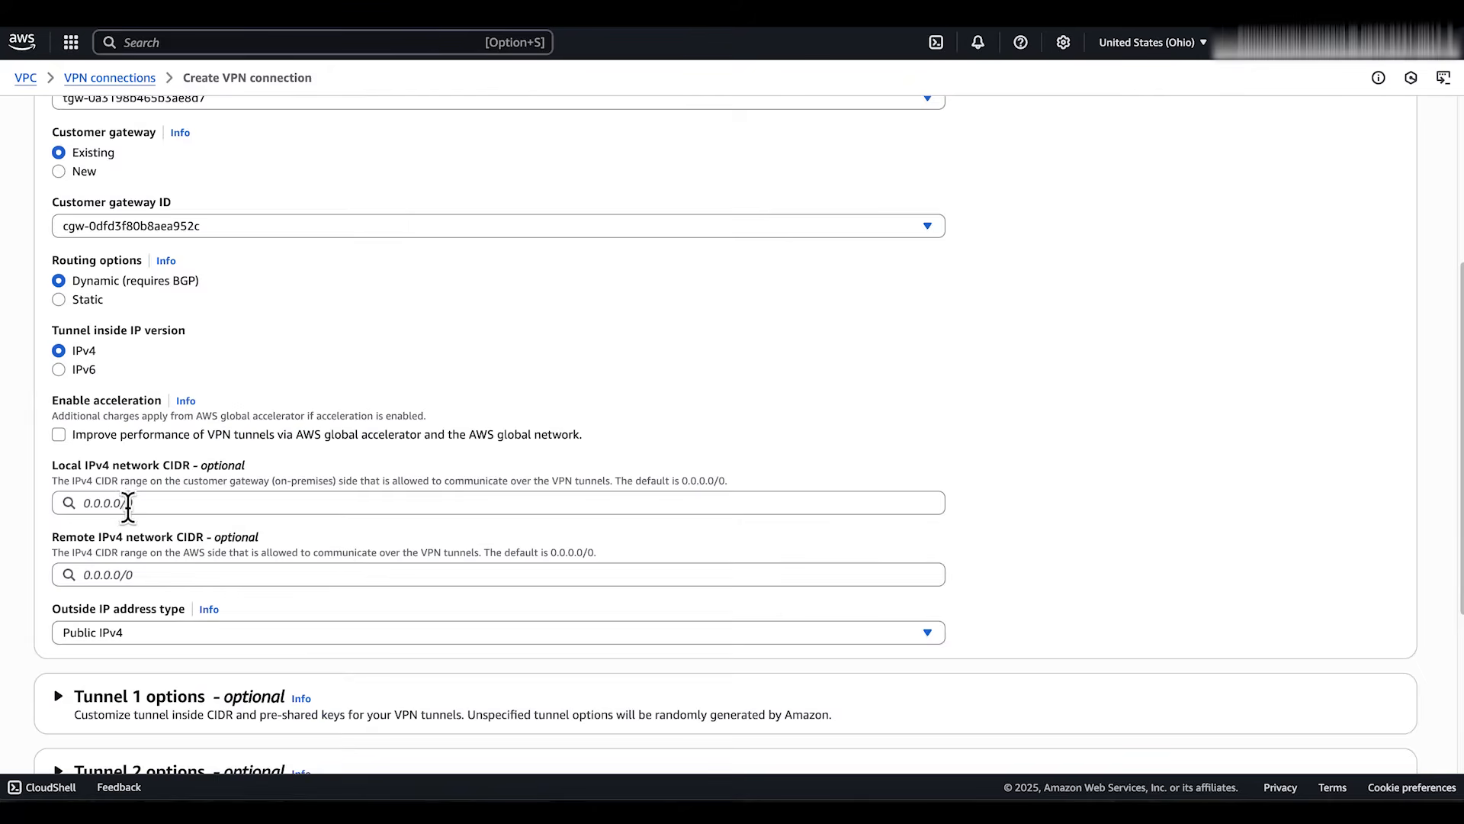
pyautogui.click(172, 436)
pyautogui.write('10.0.0.0')
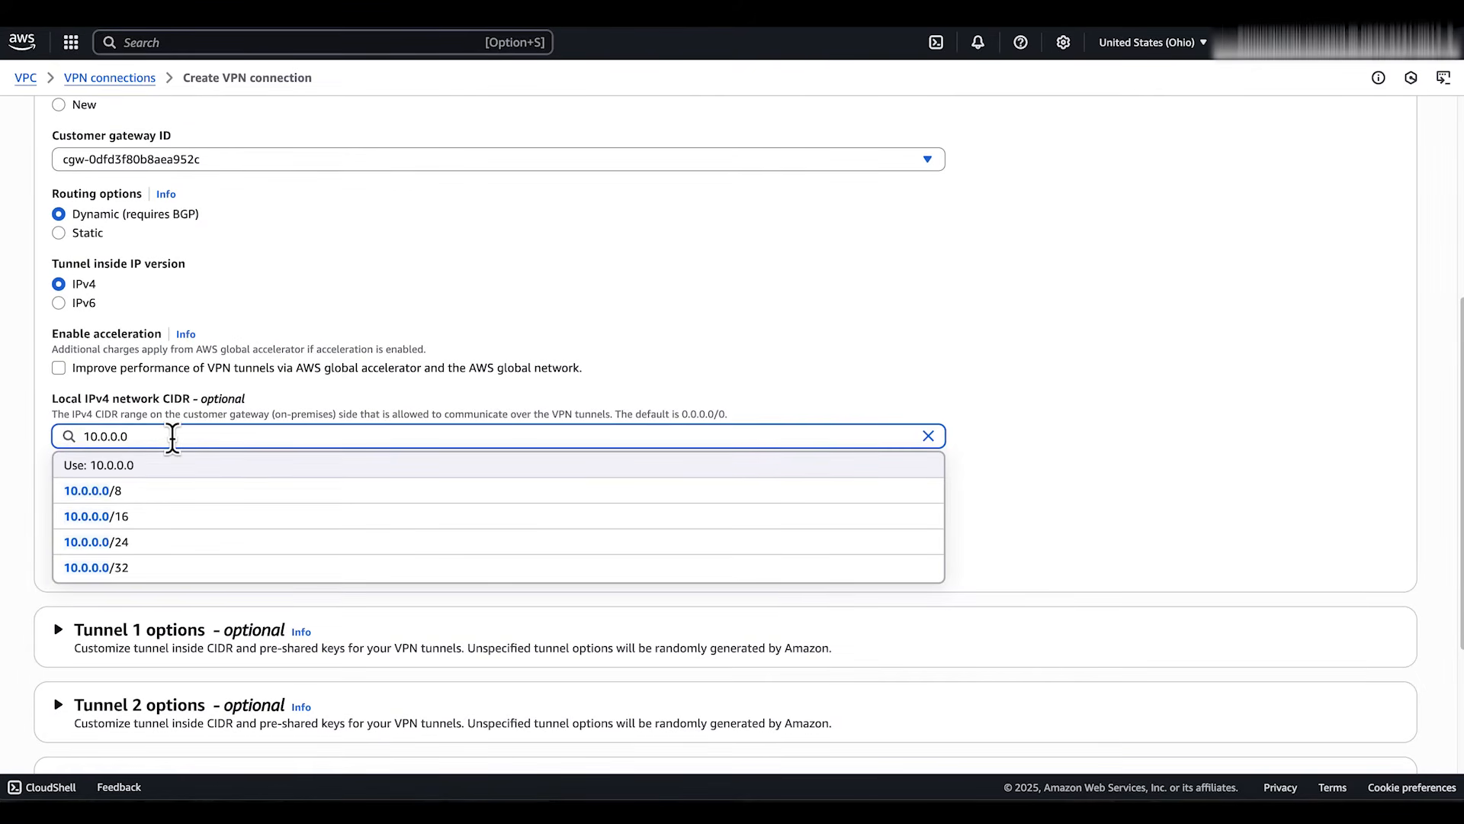
pyautogui.click(139, 543)
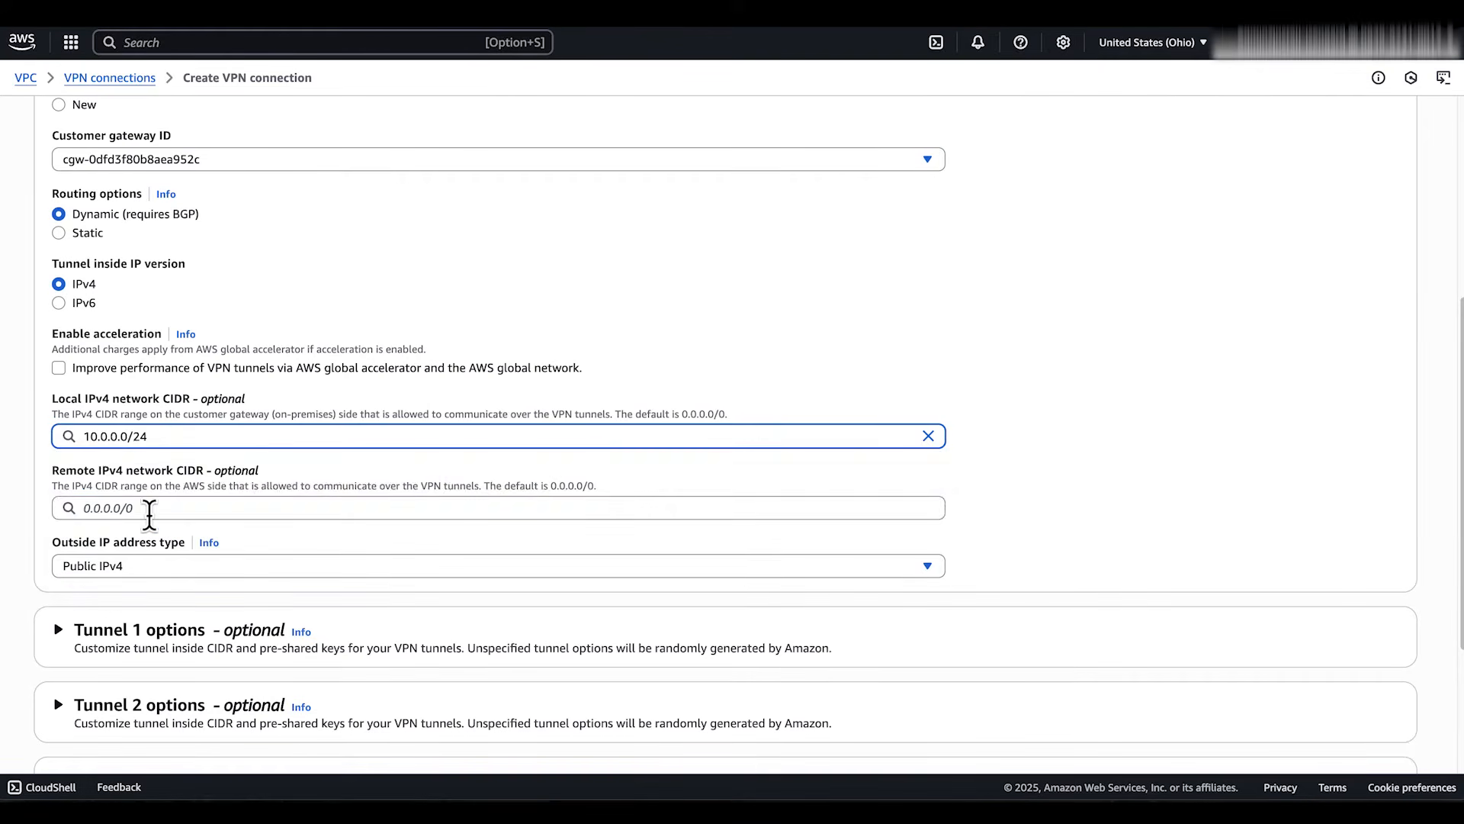
# Step: Set the remote IPv4 network CIDR to 192.168.10.0/24 and create the VPN connection
pyautogui.click(144, 507)
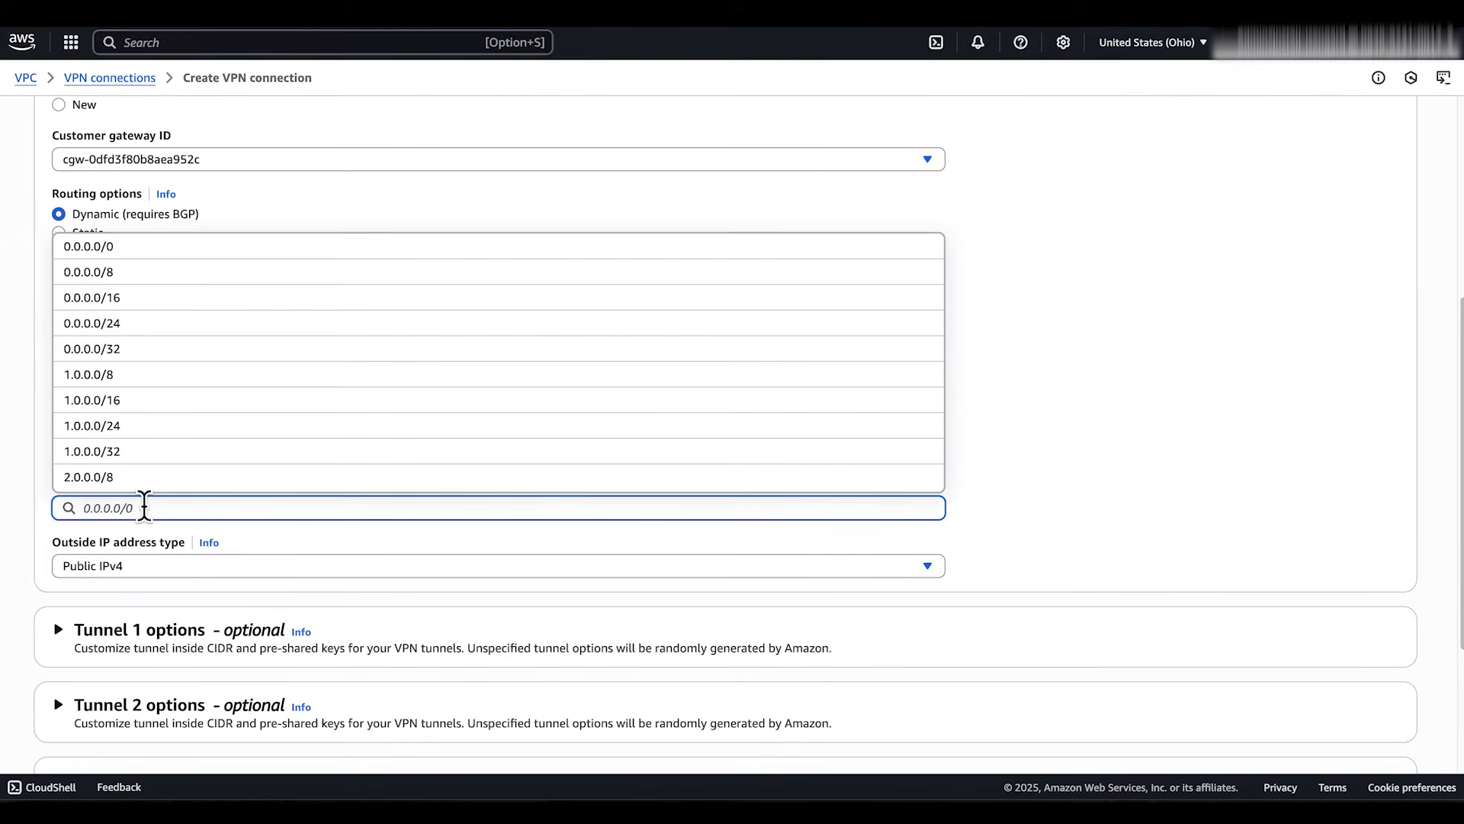
pyautogui.write('192.16')
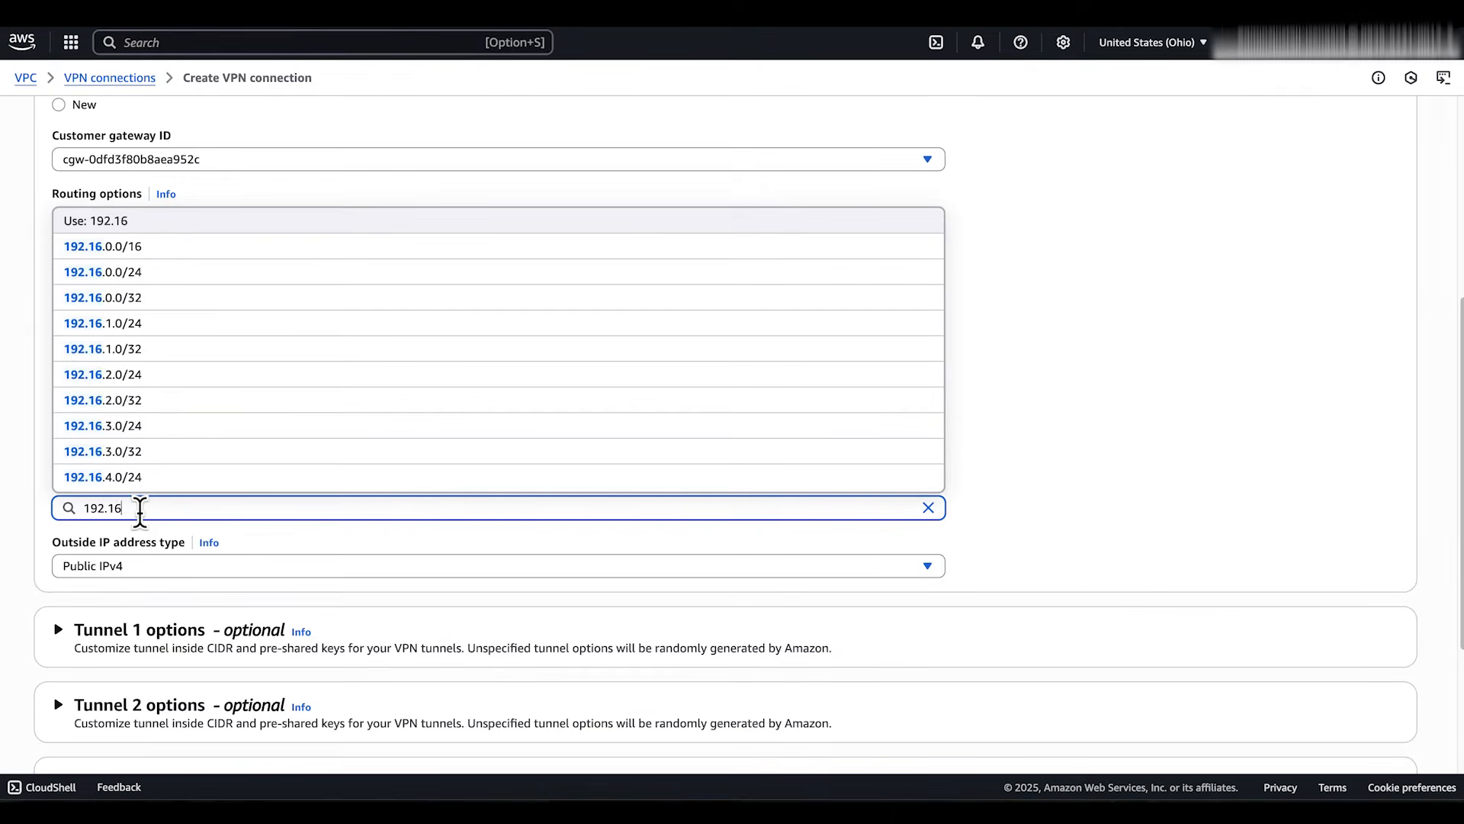
pyautogui.write('8.10.0')
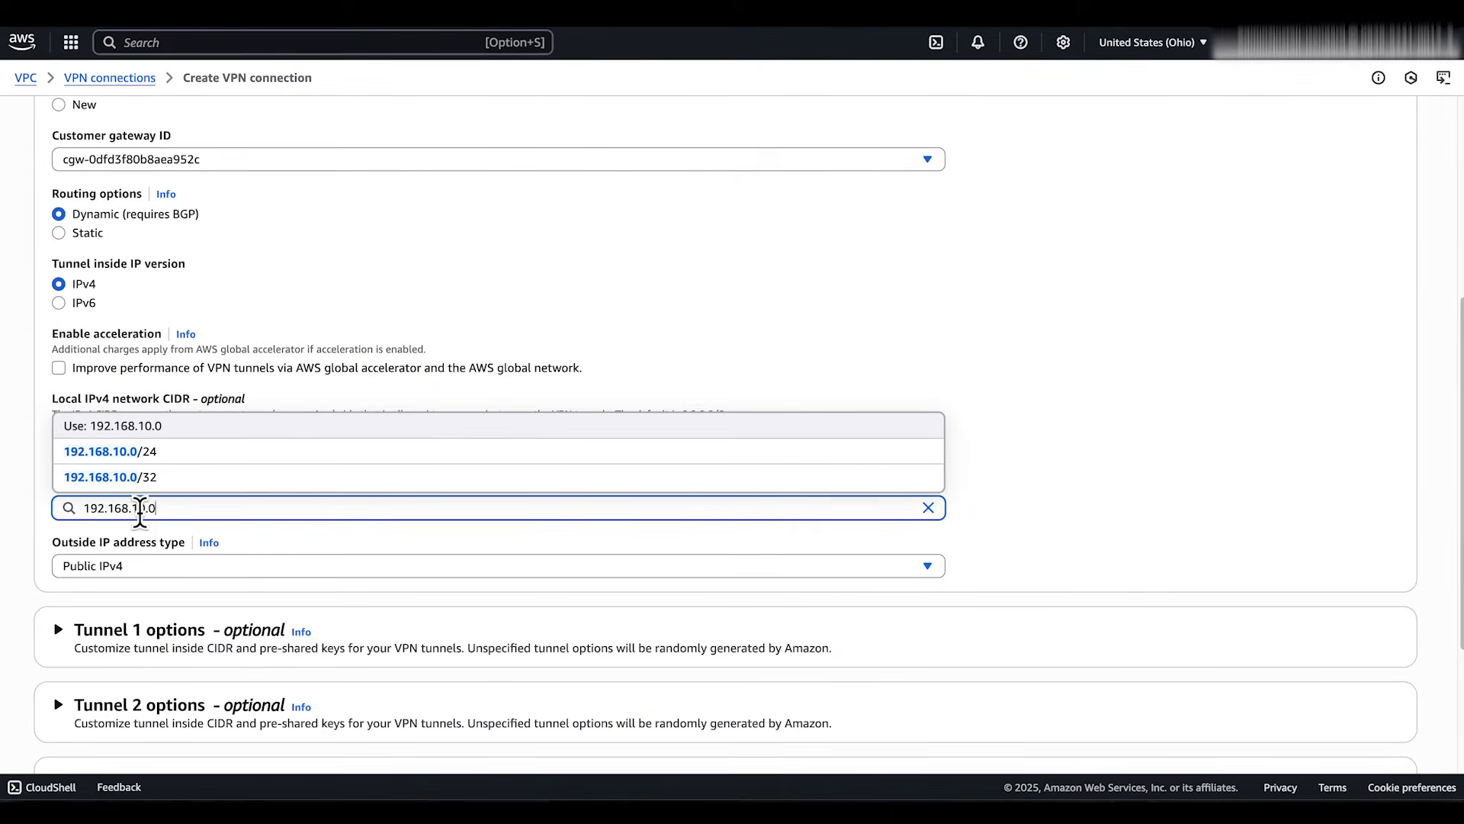
pyautogui.click(180, 453)
pyautogui.scroll(-3, 675, 549)
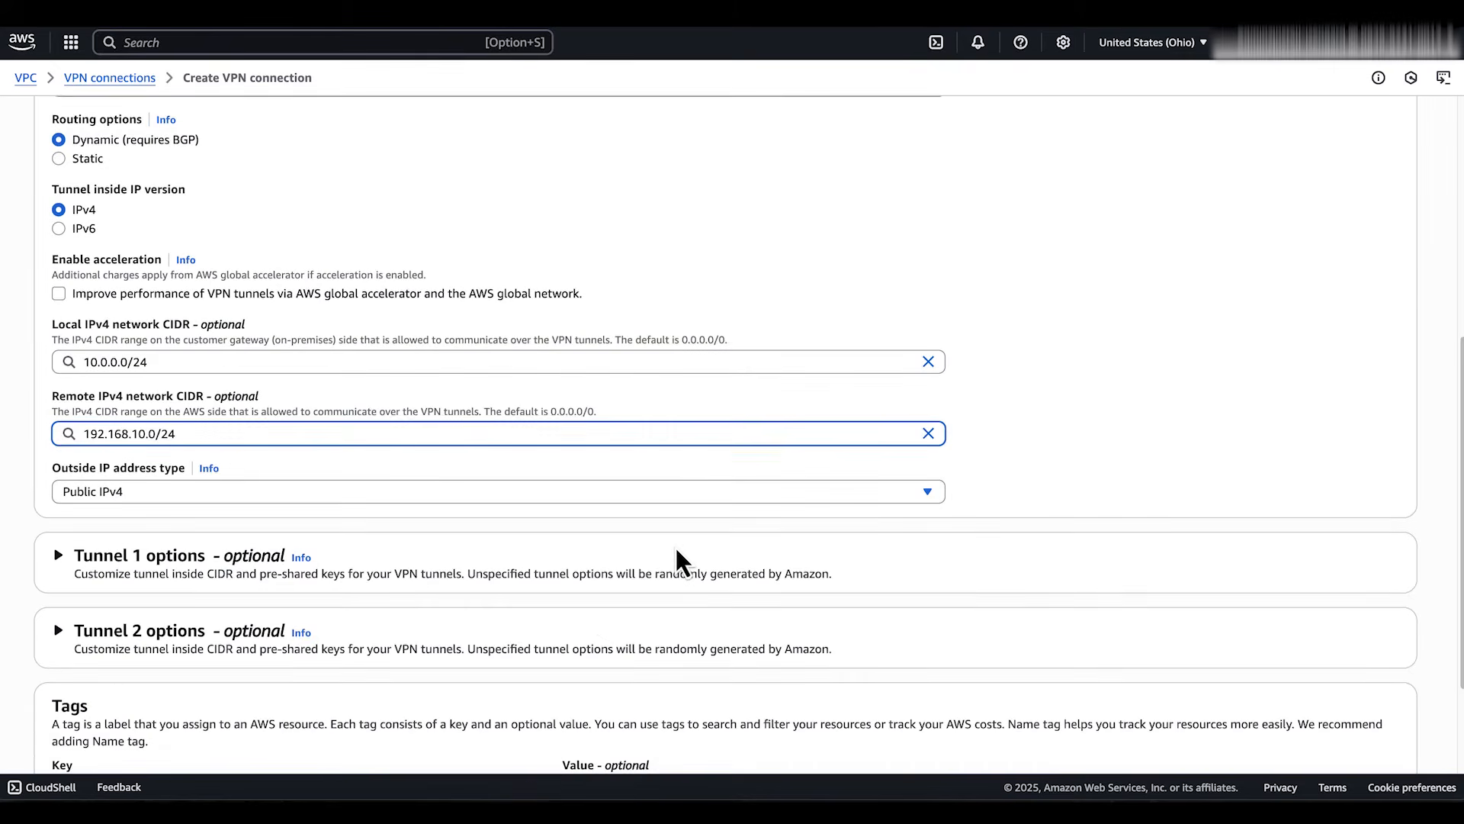
pyautogui.click(1338, 737)
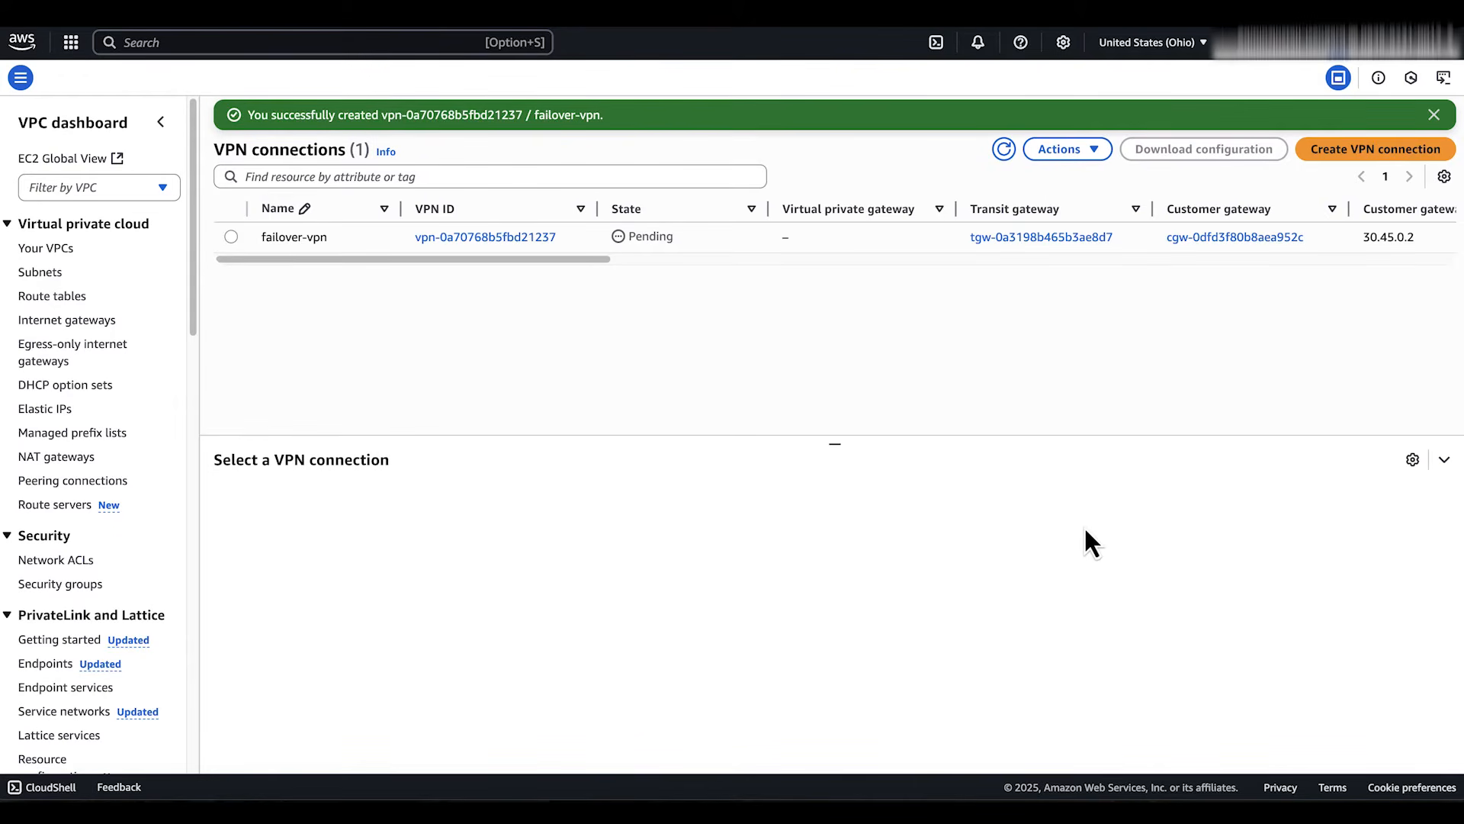
# Step: Find the Direct Connect service and open its console
pyautogui.click(290, 42)
pyautogui.write('dire')
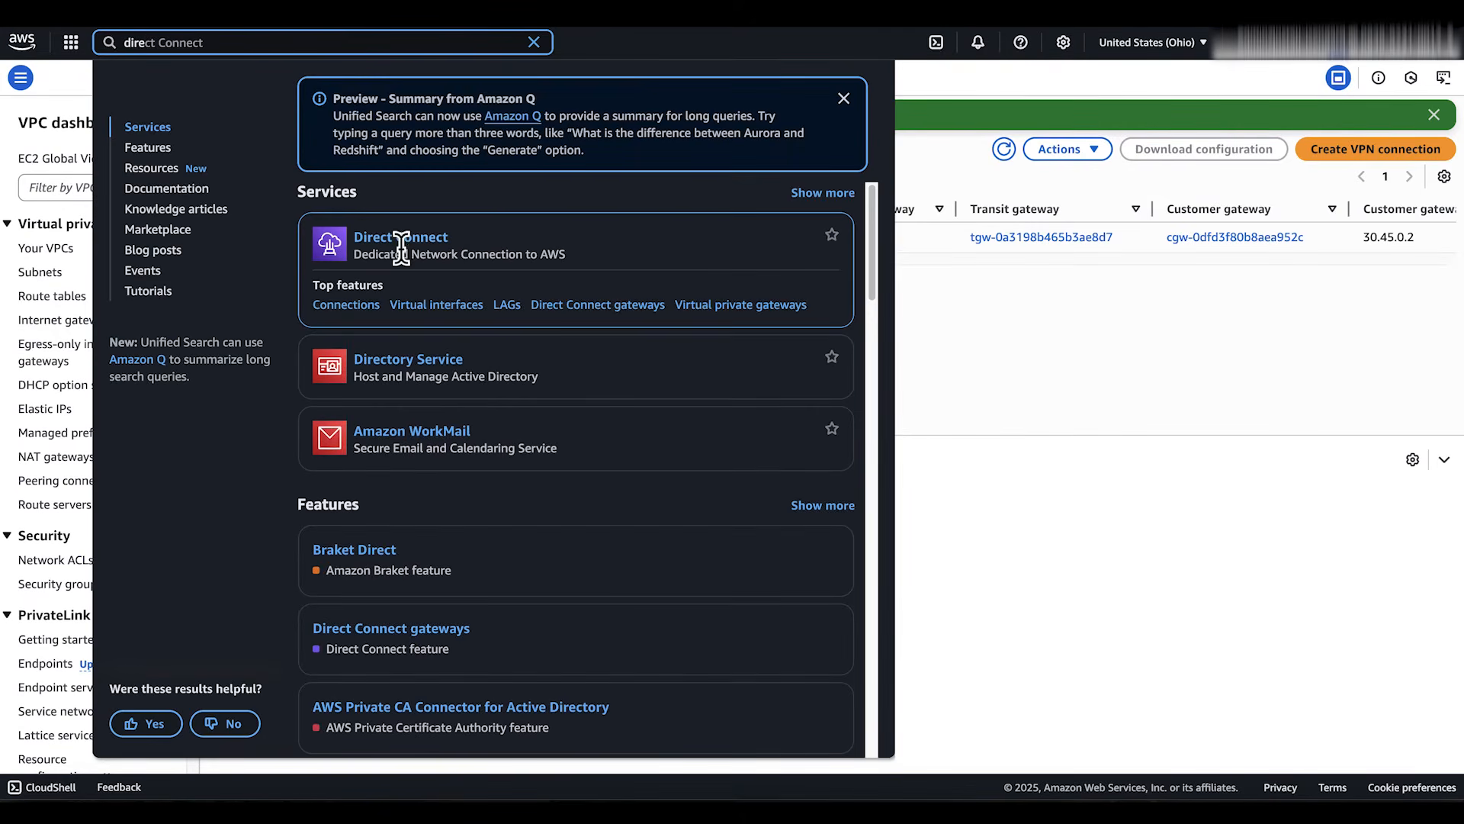
pyautogui.click(403, 242)
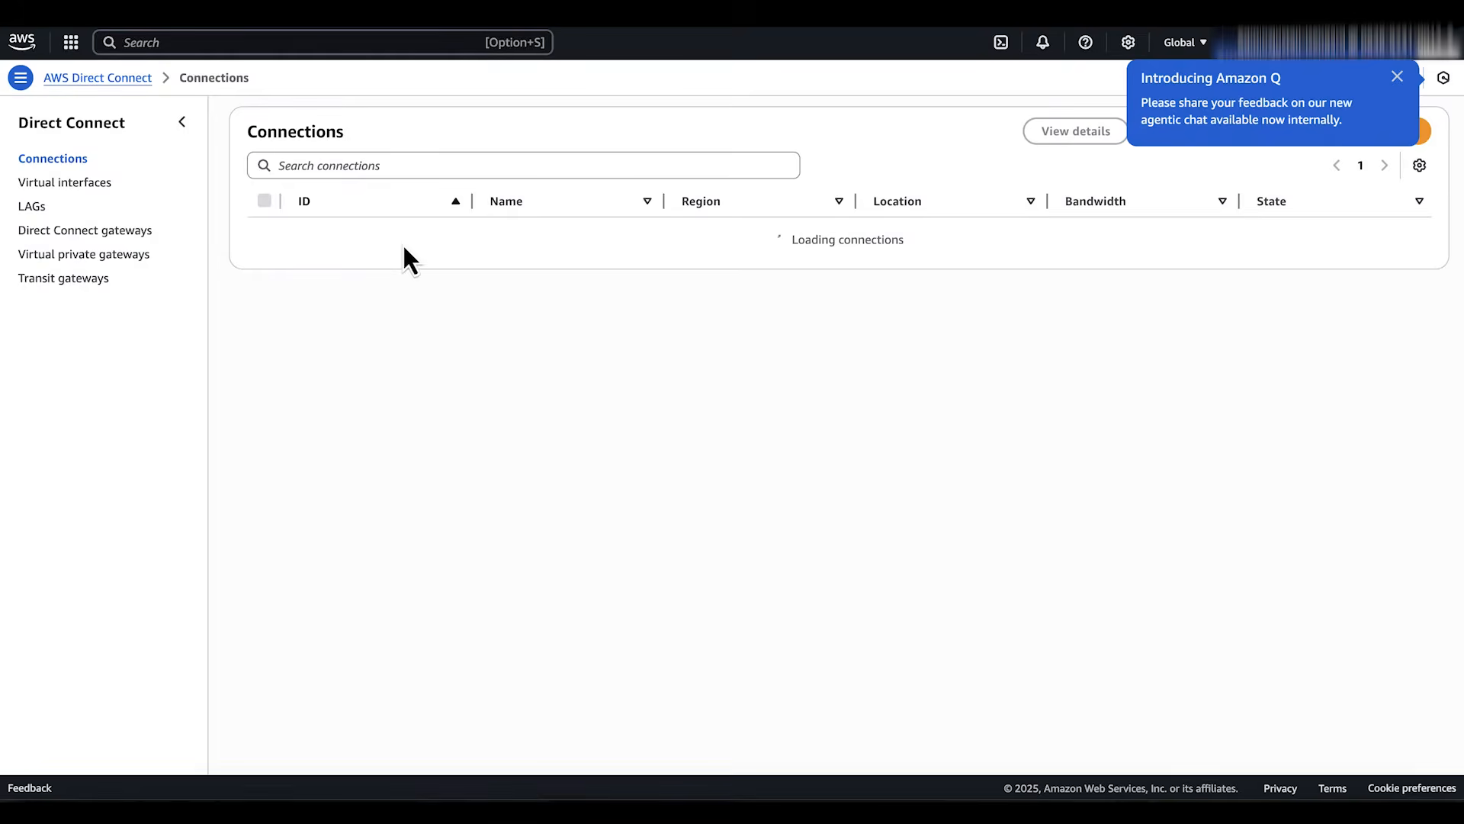
# Step: Open the gateway associations of the Direct Connect gateway DX-GW-E
pyautogui.click(74, 232)
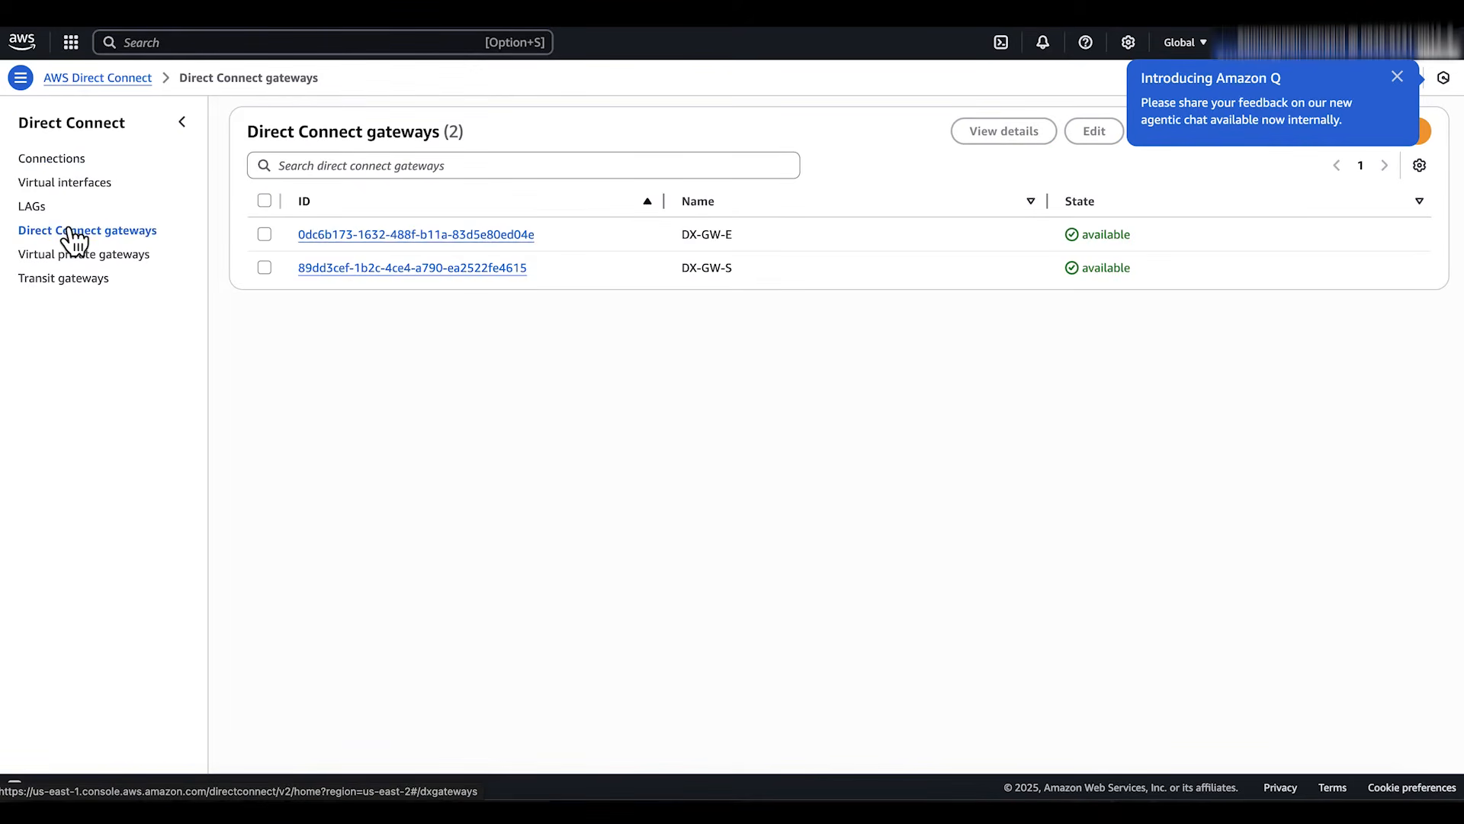
pyautogui.click(1327, 79)
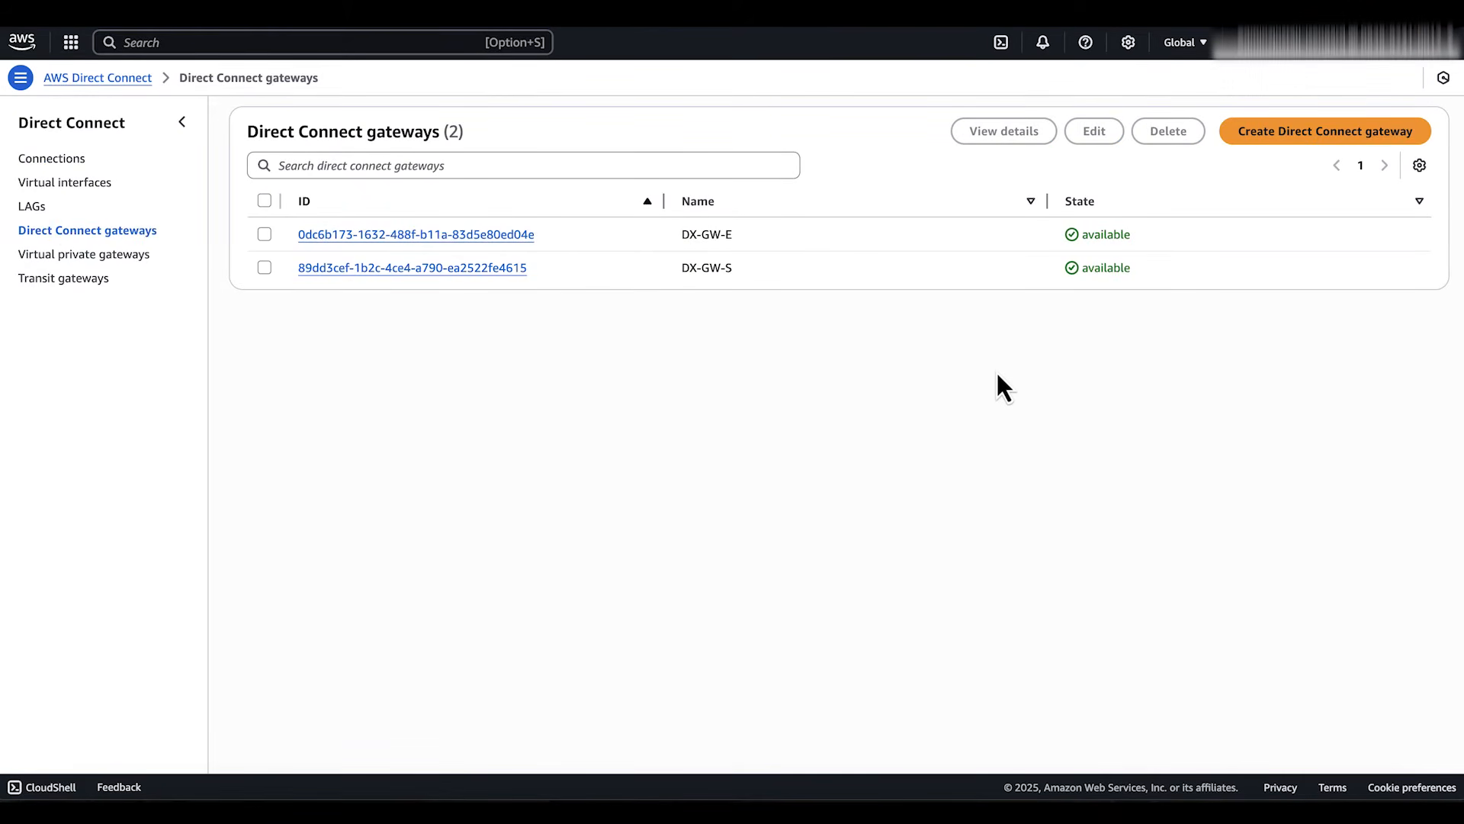
pyautogui.click(500, 235)
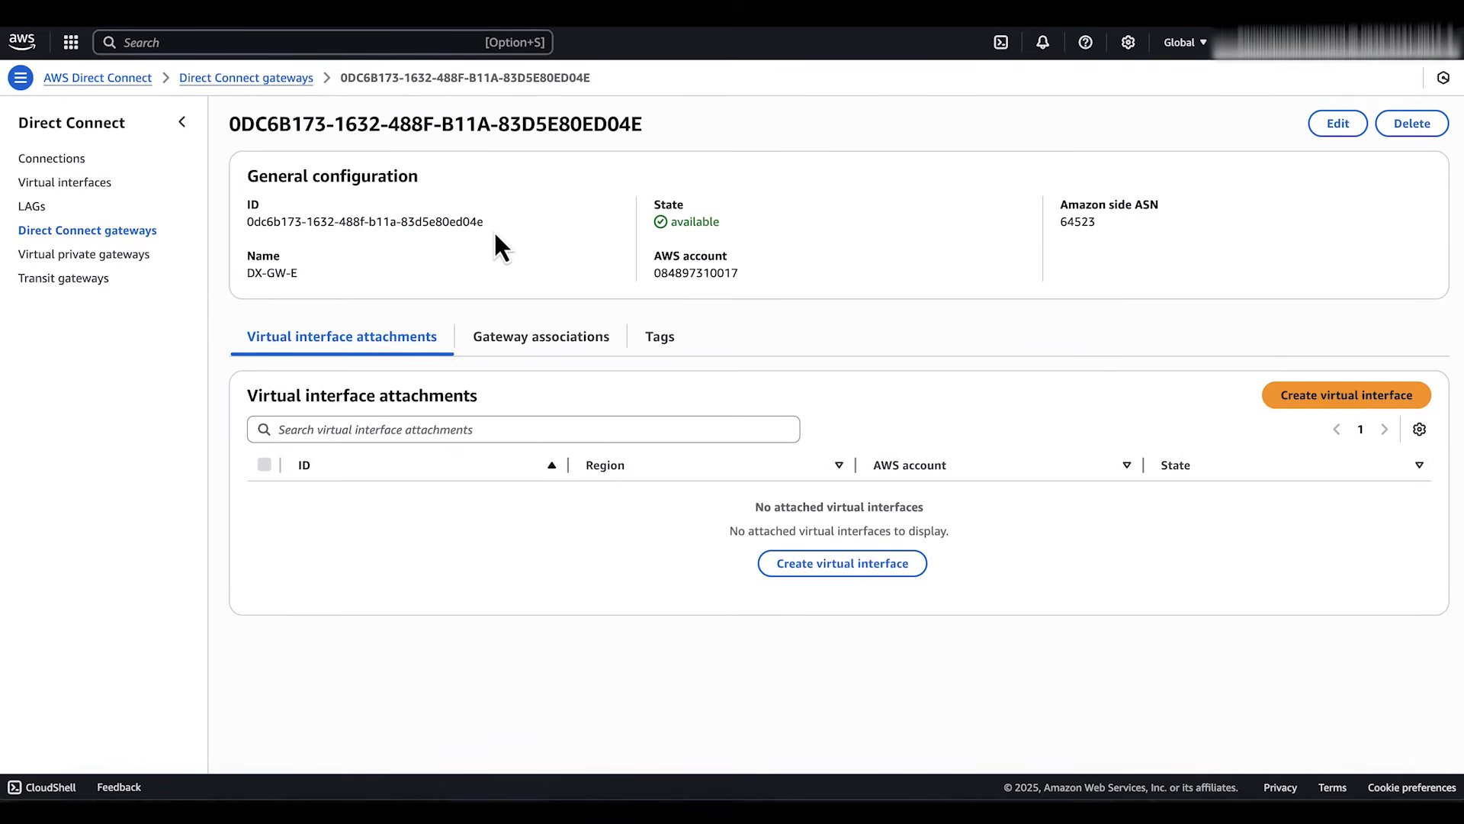
pyautogui.click(574, 353)
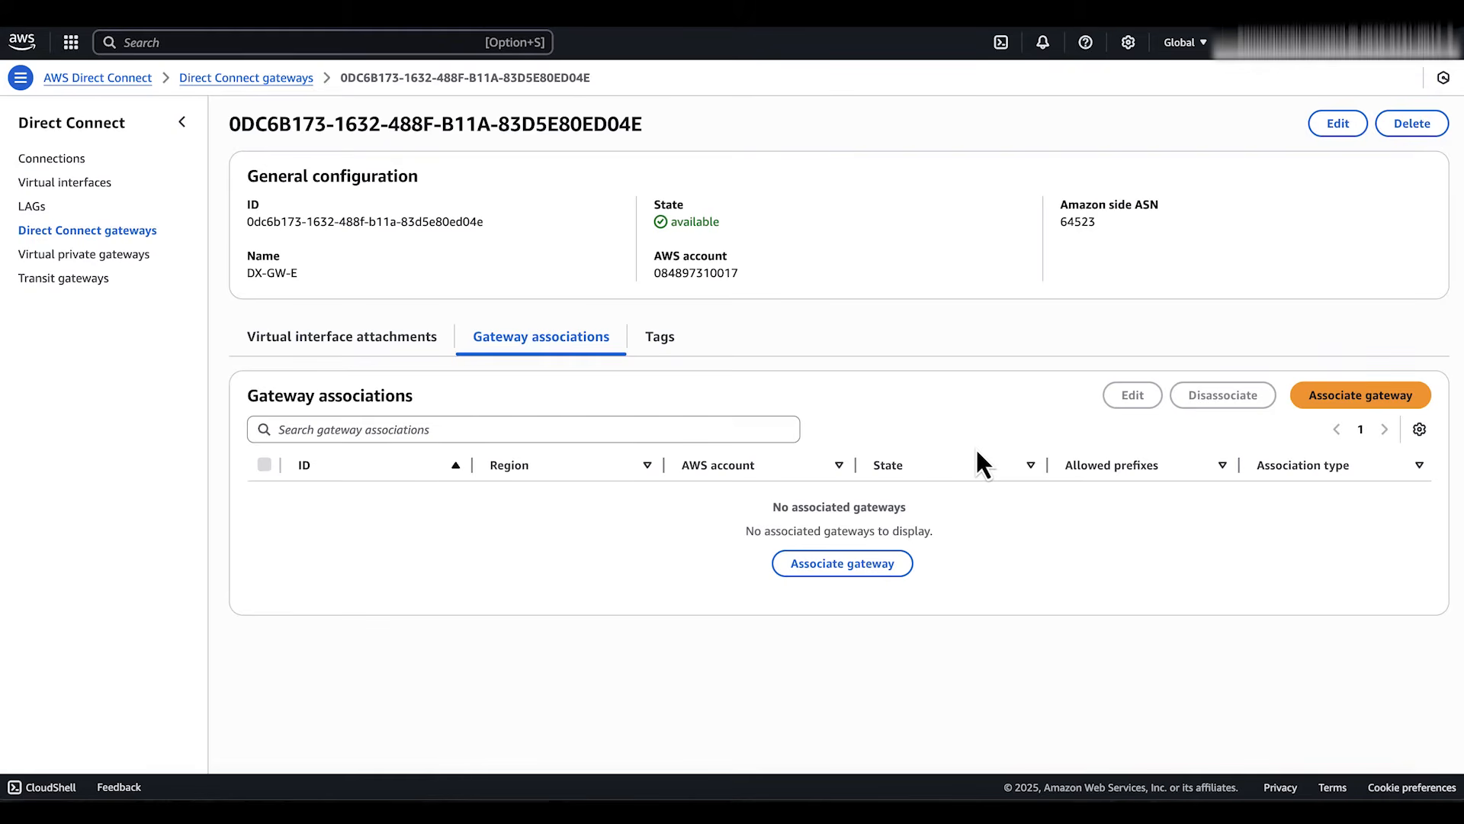
# Step: Associate transit gateway tgw-1 with the Direct Connect gateway DX-GW-E, using 192.168.10.0/24 as the allowed prefix
pyautogui.click(1346, 408)
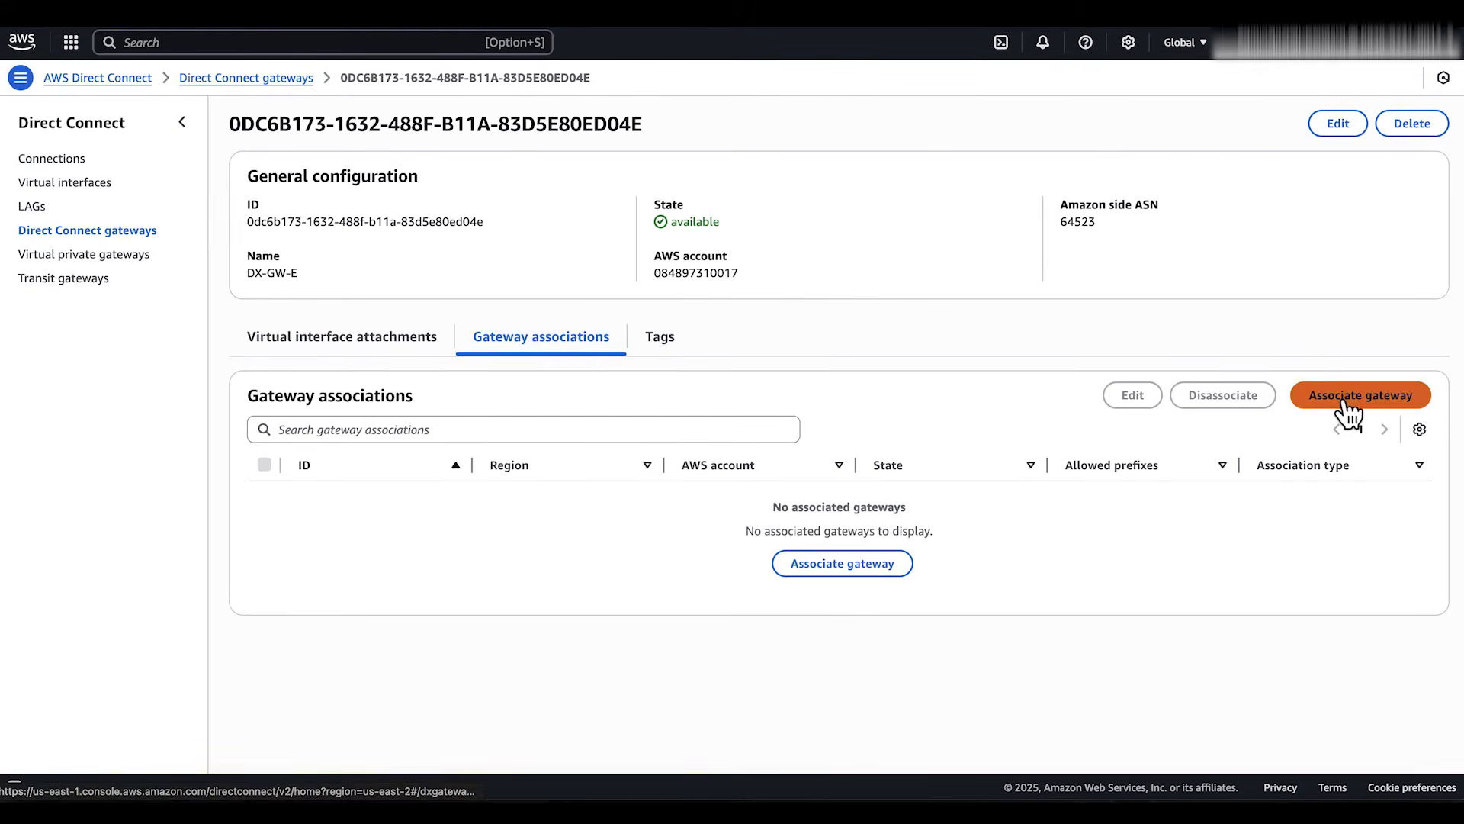
pyautogui.click(195, 237)
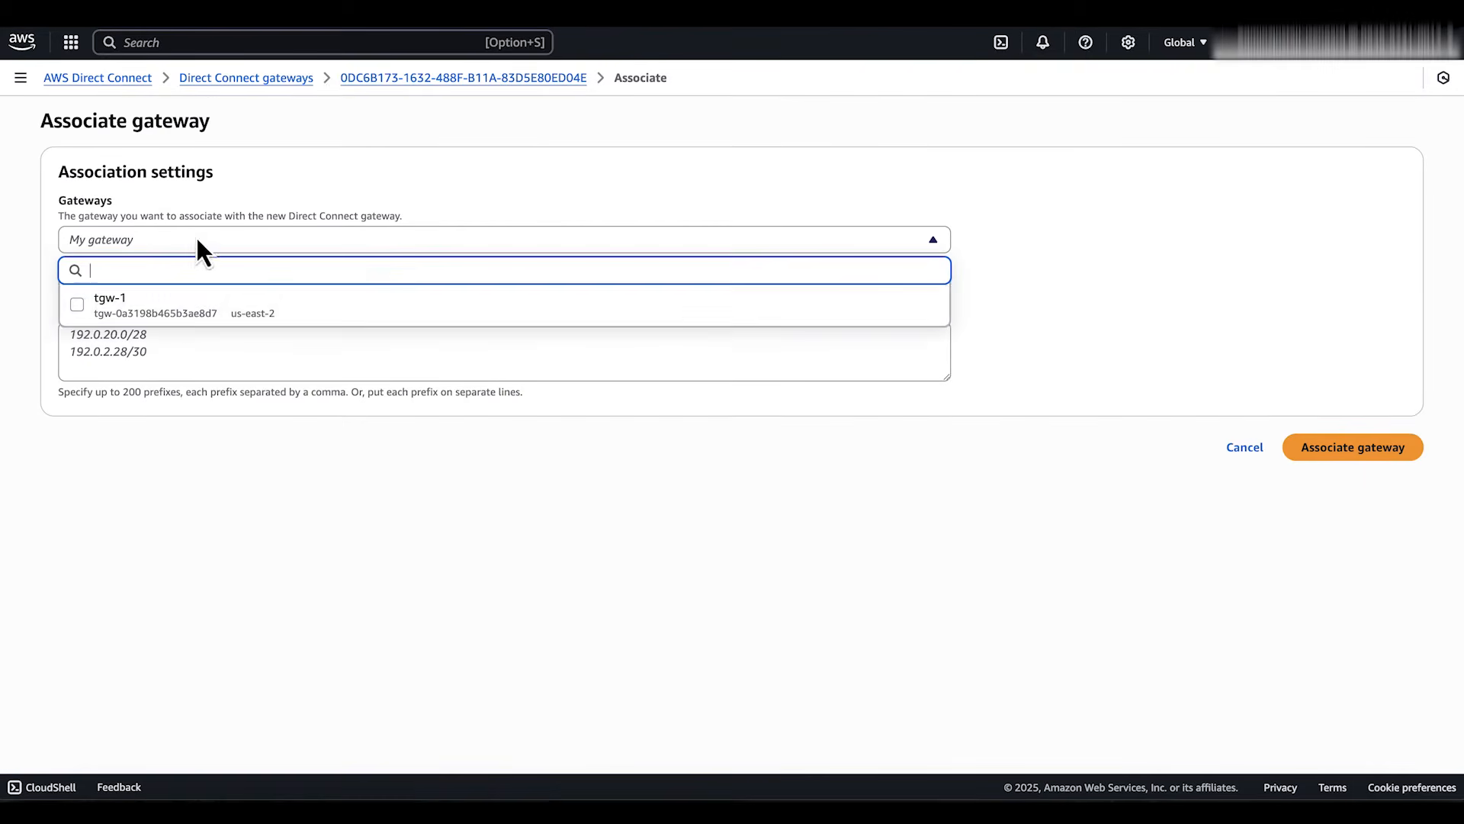
pyautogui.click(181, 305)
pyautogui.click(134, 396)
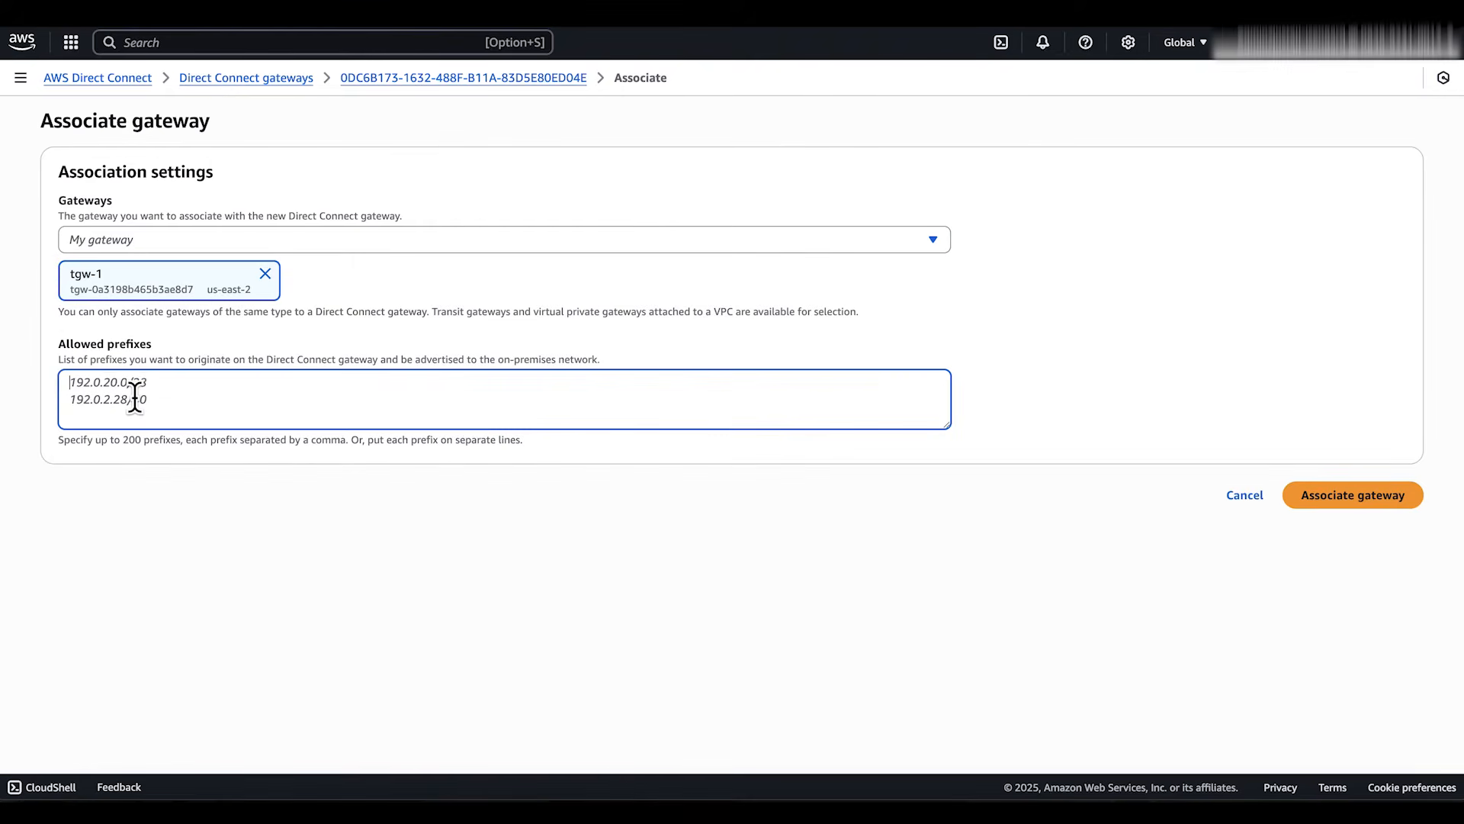
pyautogui.write('192')
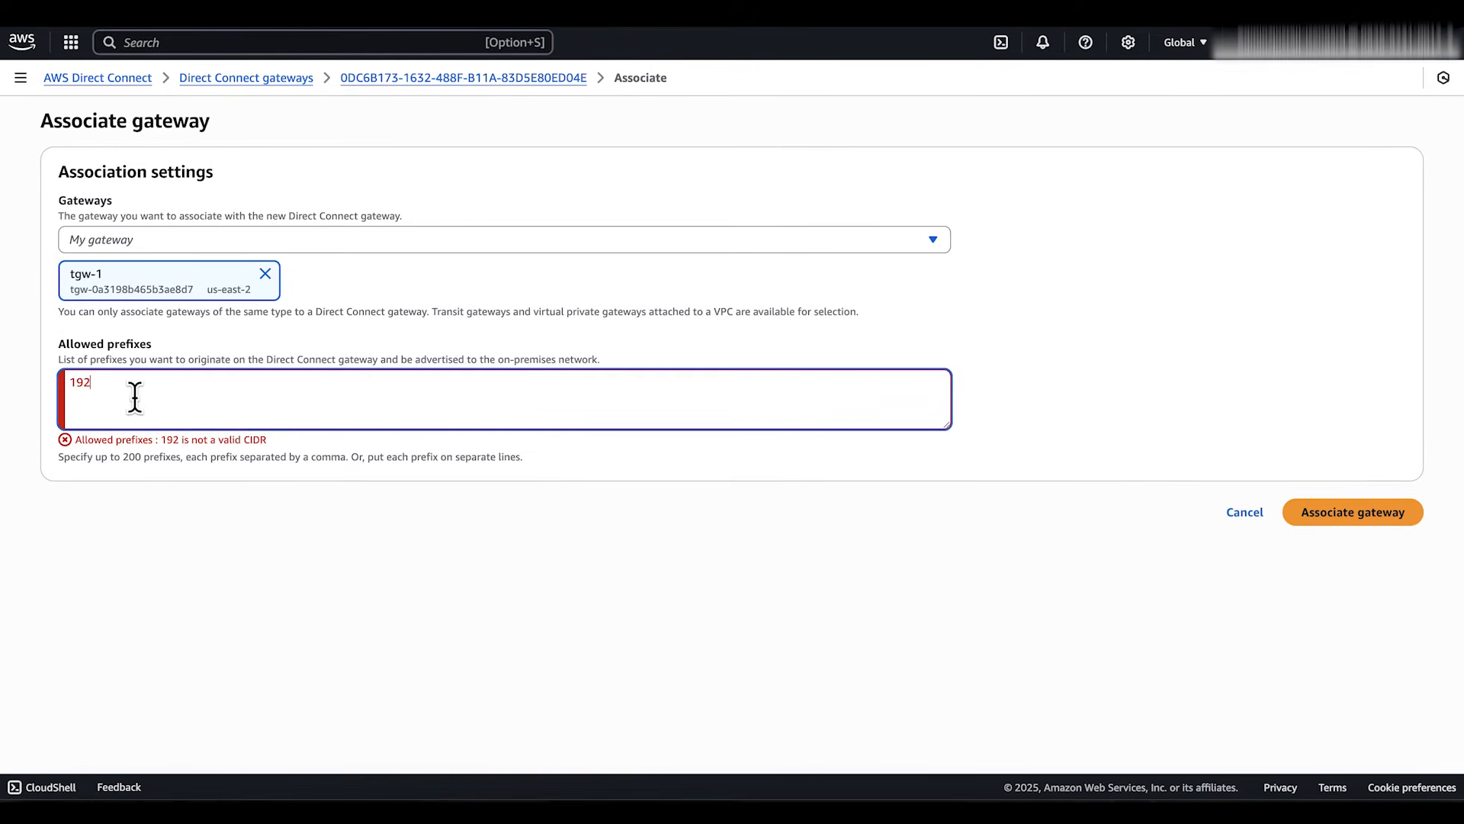
pyautogui.write('.168.10.0/24')
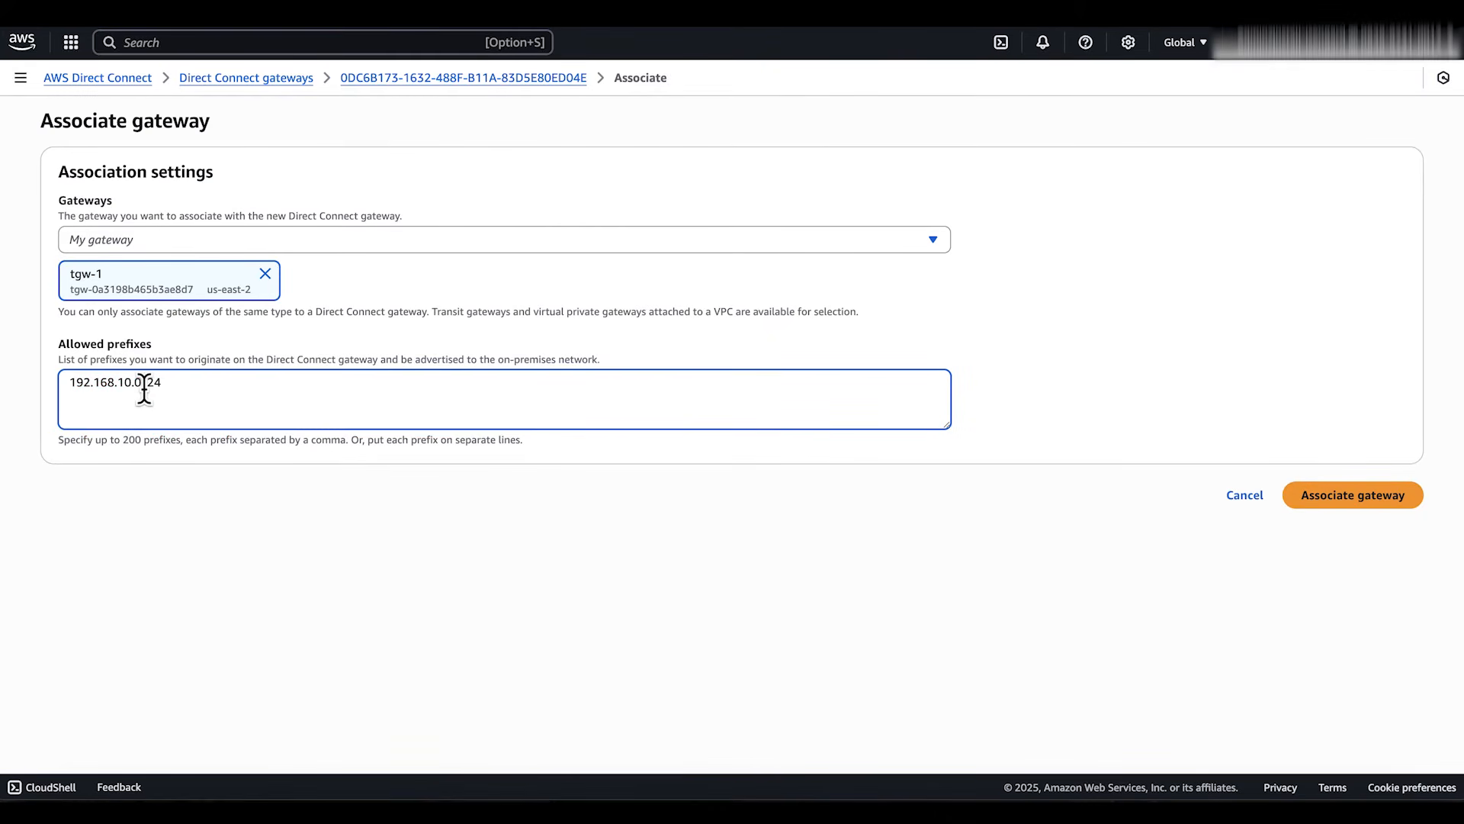
pyautogui.click(1357, 499)
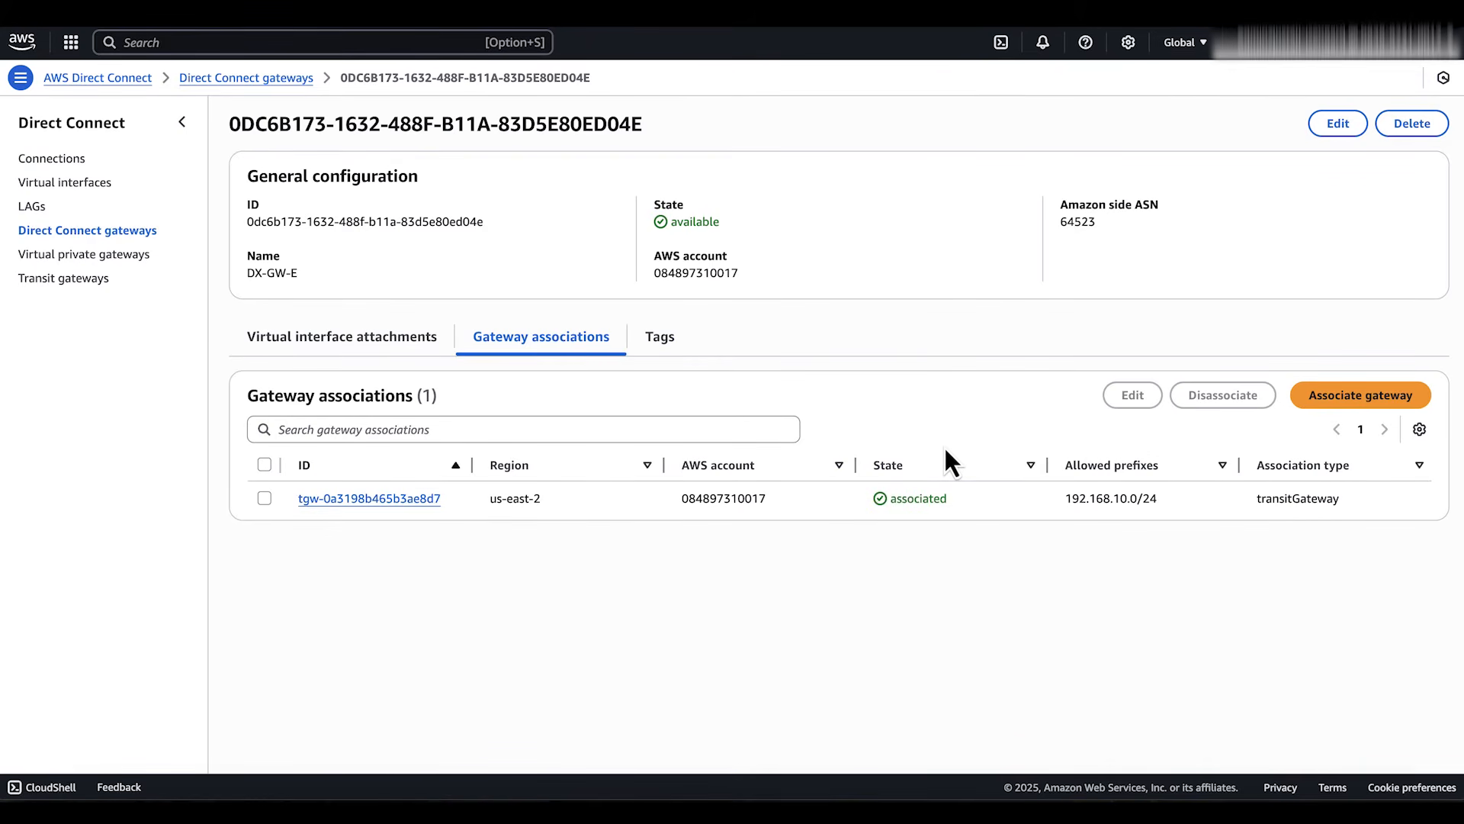
# Step: Find the VPC service and open its list of transit gateway route tables
pyautogui.click(287, 42)
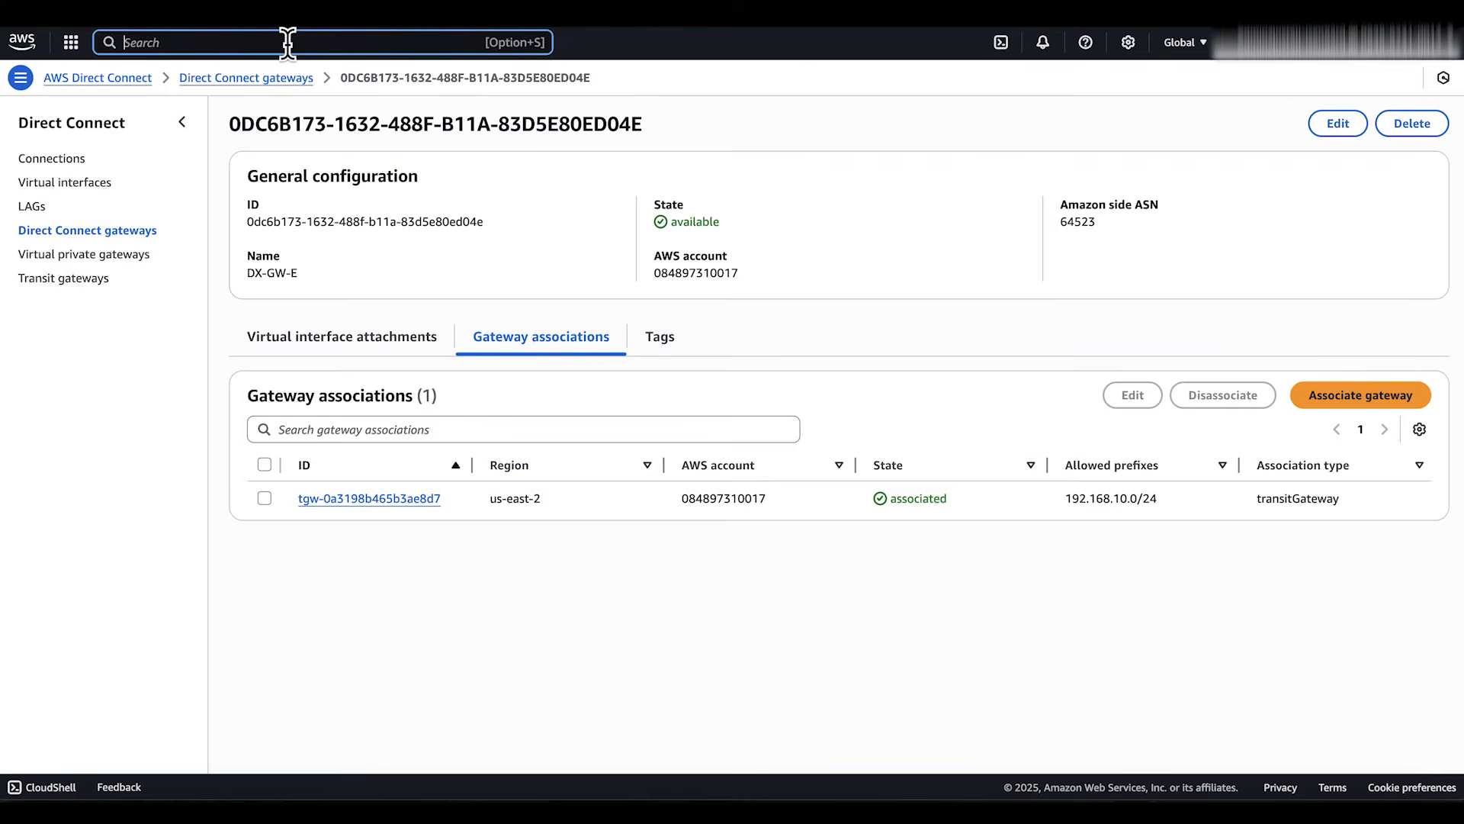
pyautogui.write('vpc')
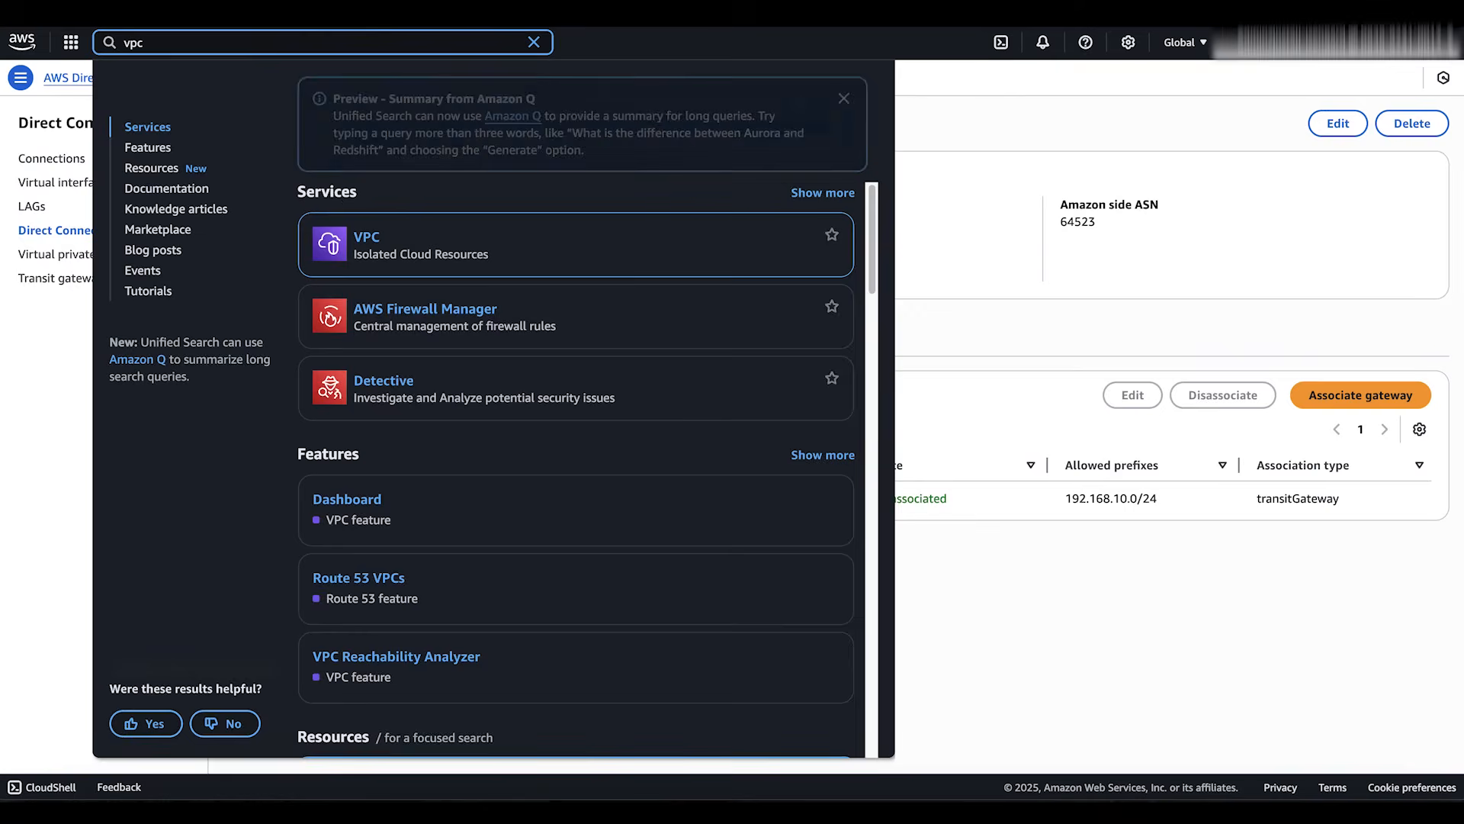
pyautogui.click(372, 241)
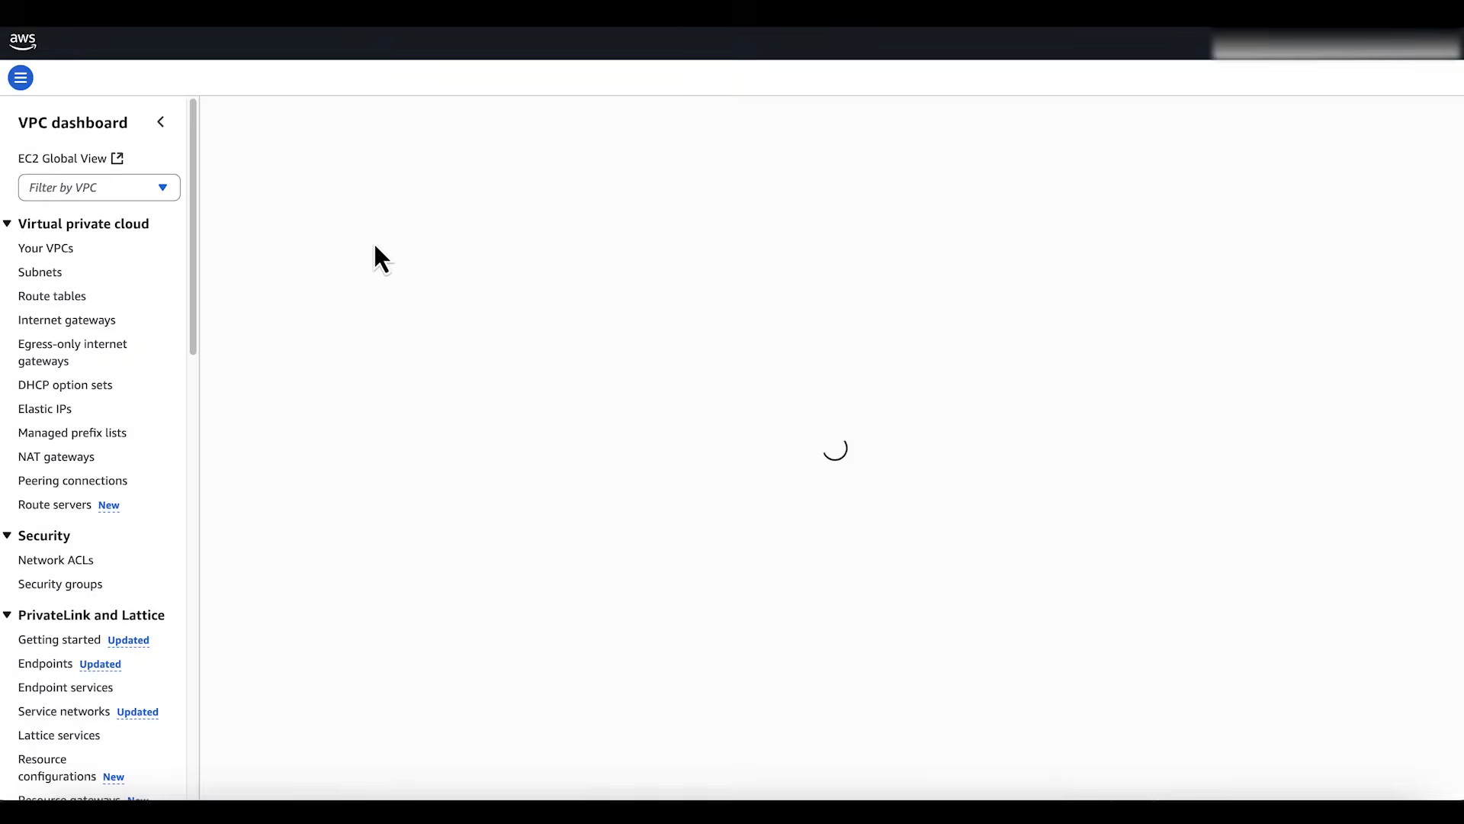
pyautogui.scroll(-9, 99, 369)
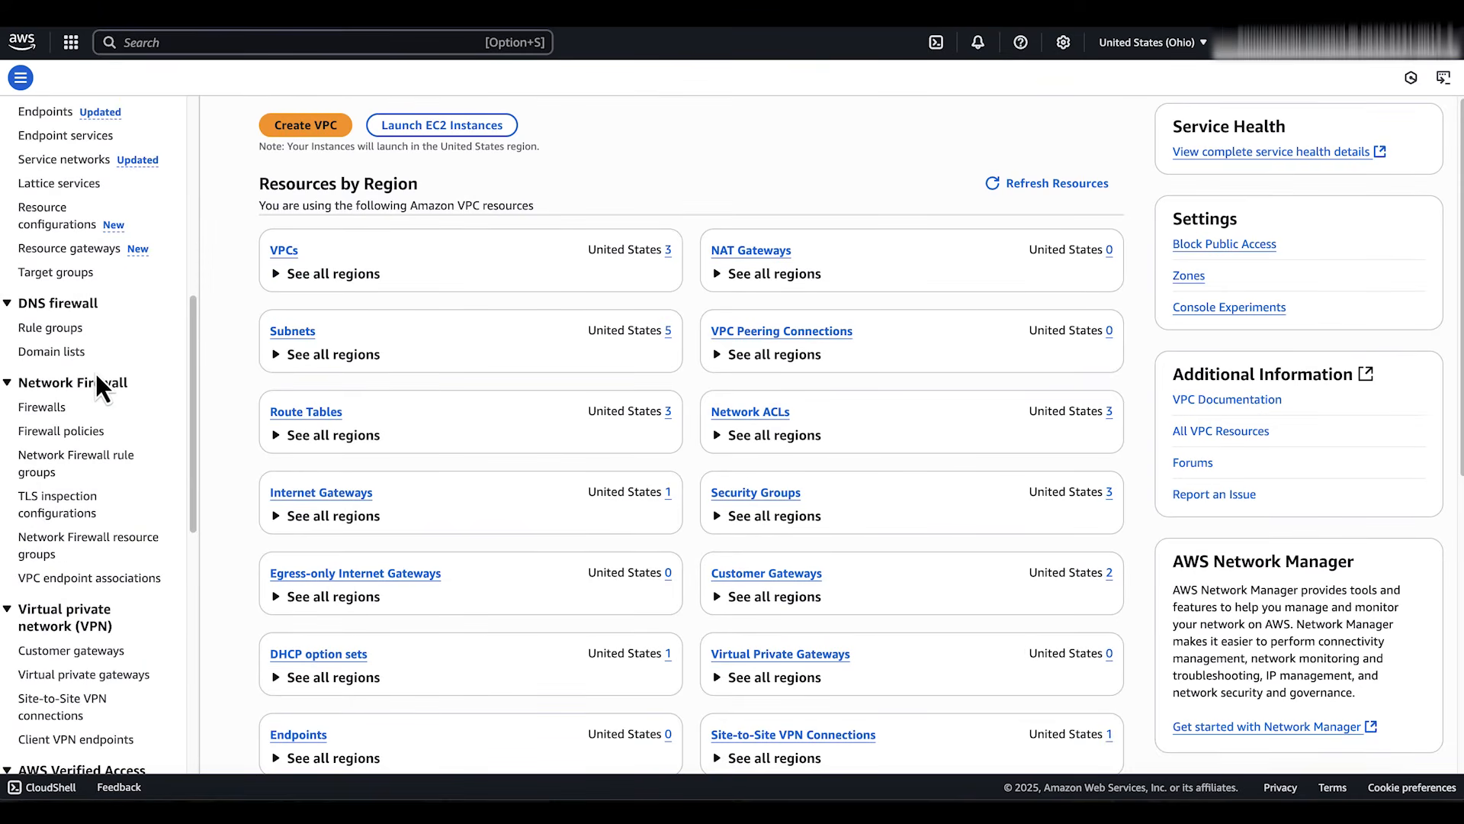
pyautogui.scroll(-7, 94, 371)
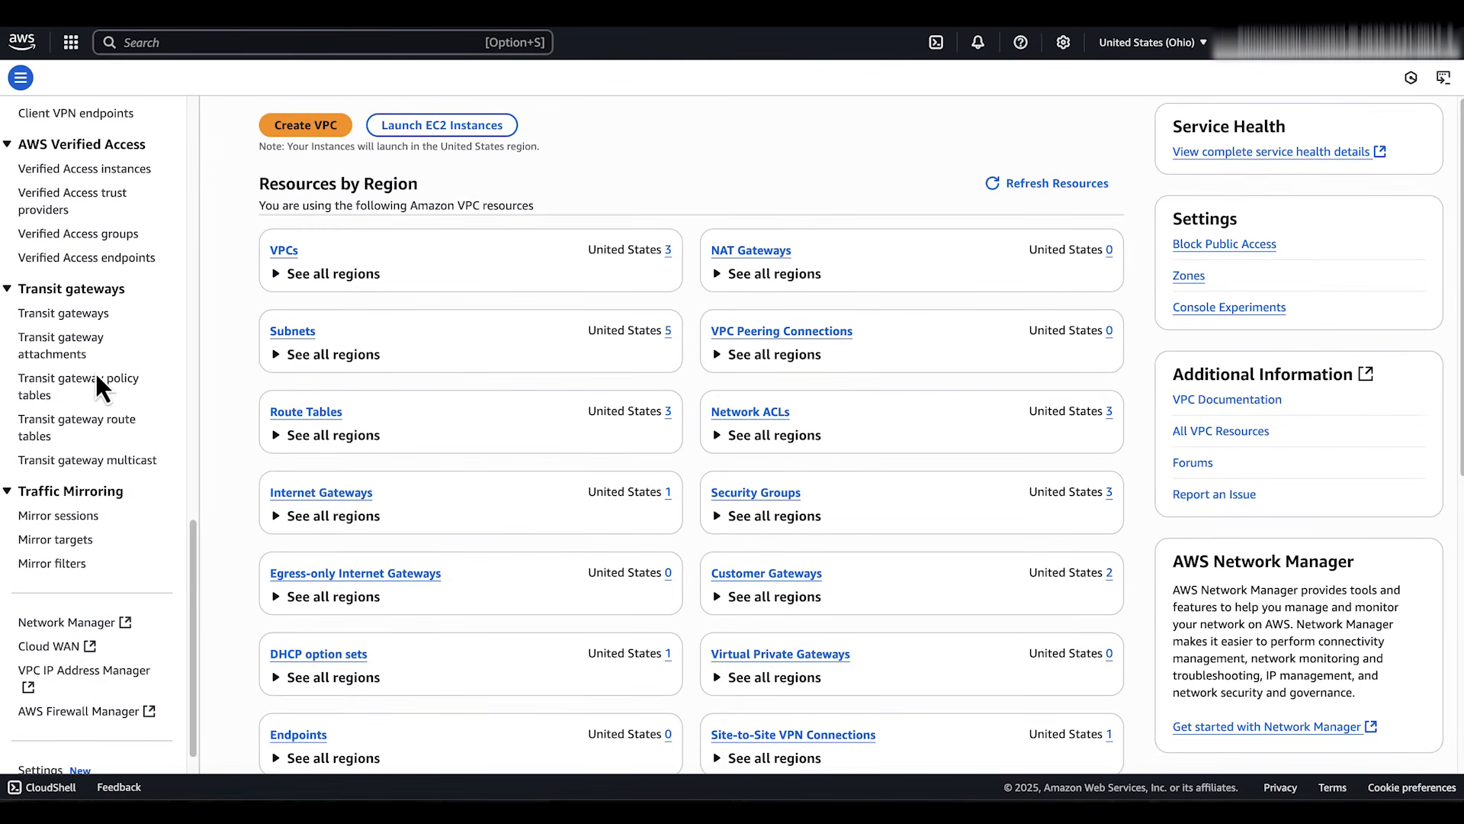
pyautogui.click(95, 428)
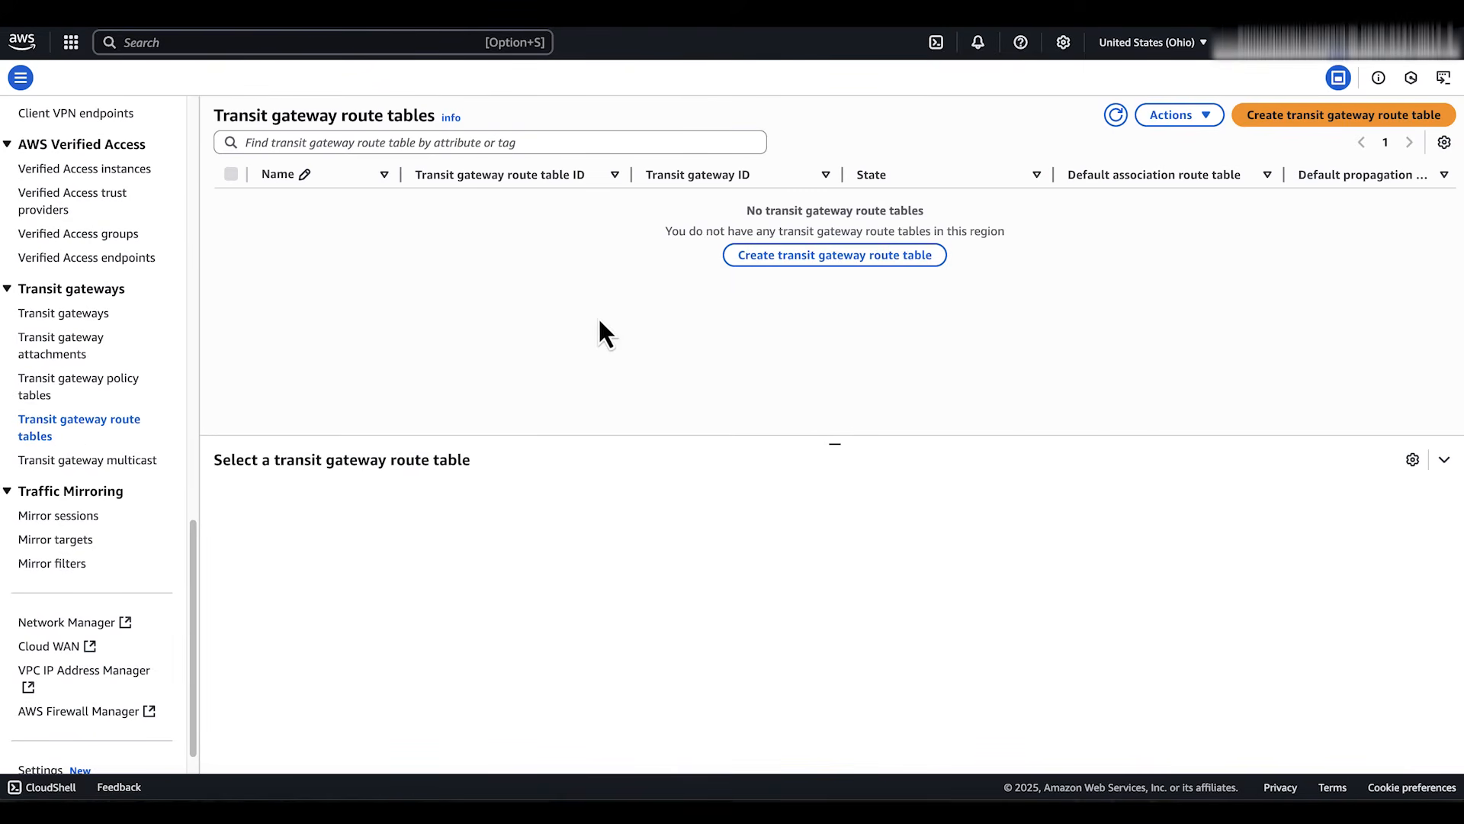
# Step: Create a transit gateway route table named vpn-dx-failover for tgw-1 and refresh the route table list
pyautogui.click(1266, 118)
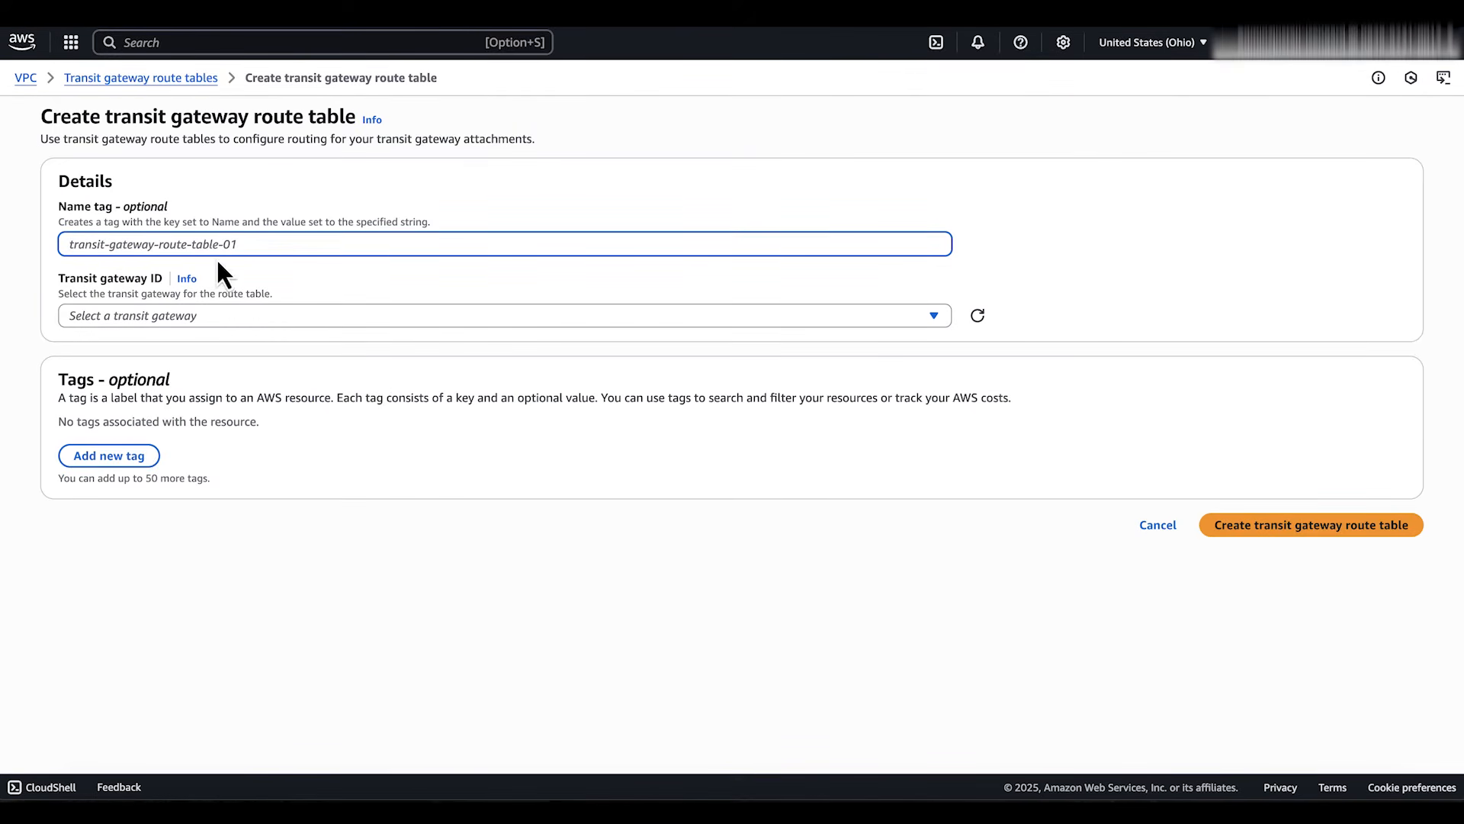
pyautogui.write('vpn-dx-failover')
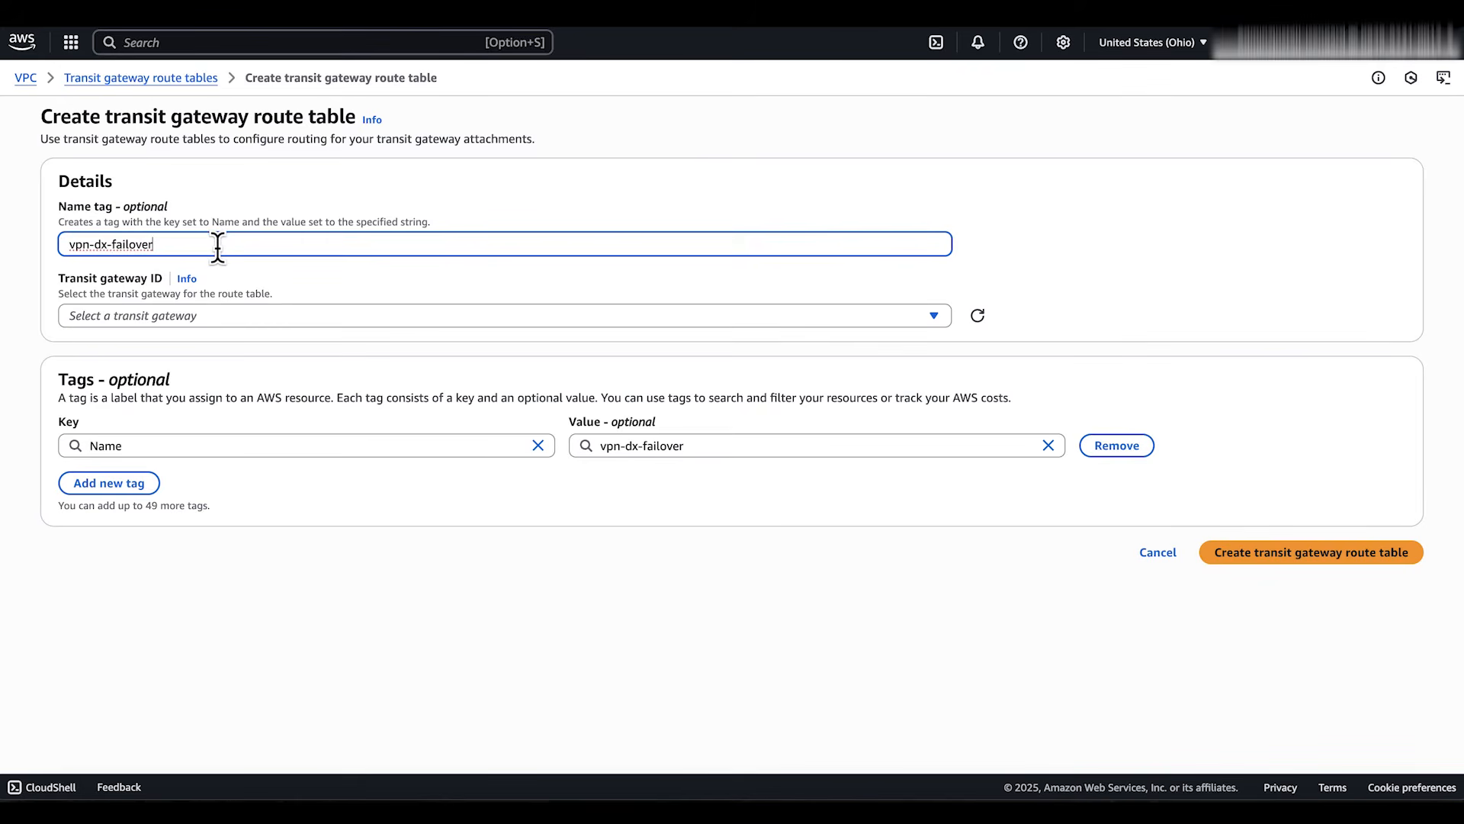
pyautogui.click(202, 315)
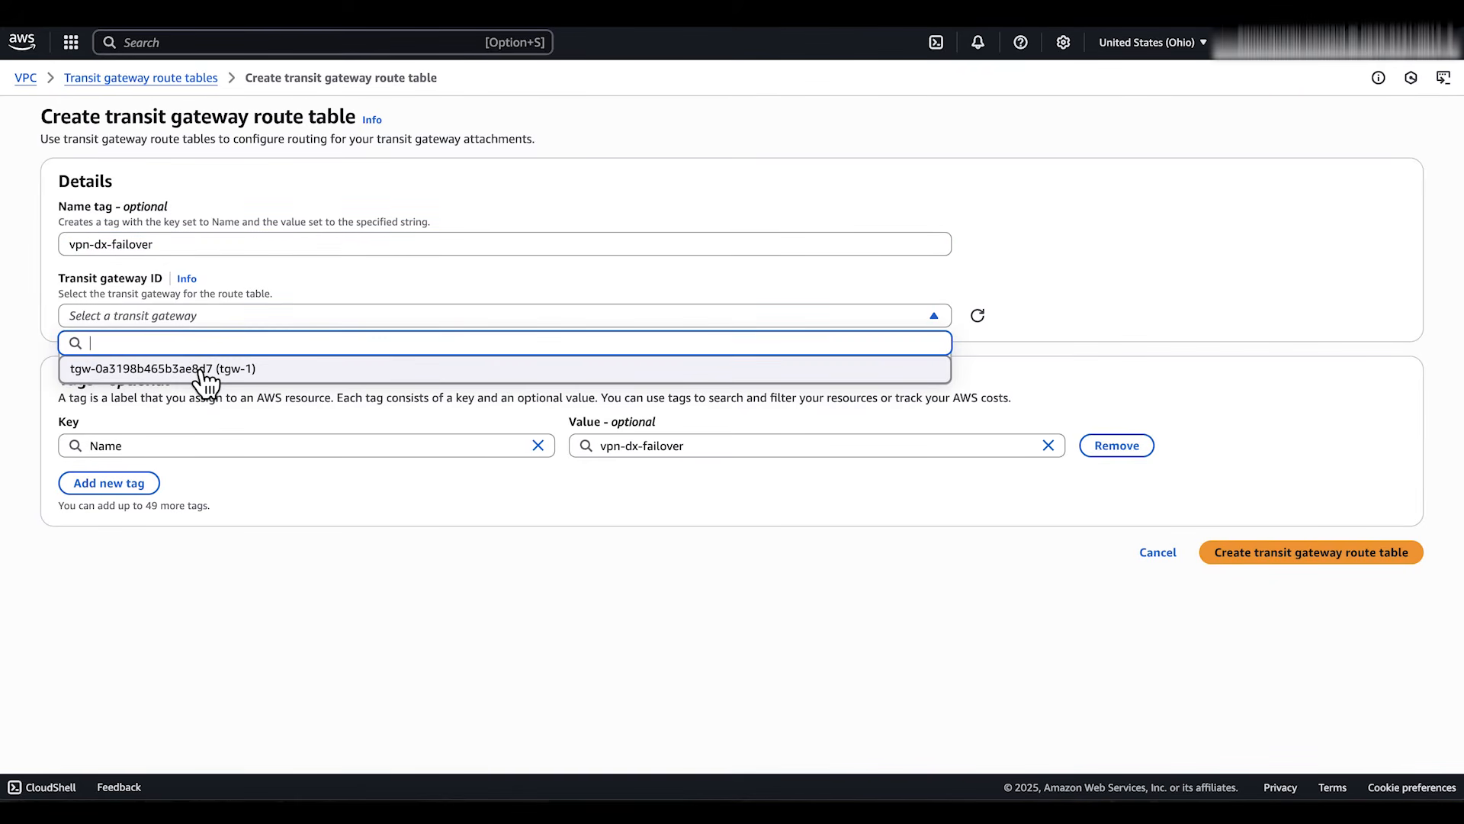
pyautogui.click(203, 369)
pyautogui.click(1260, 557)
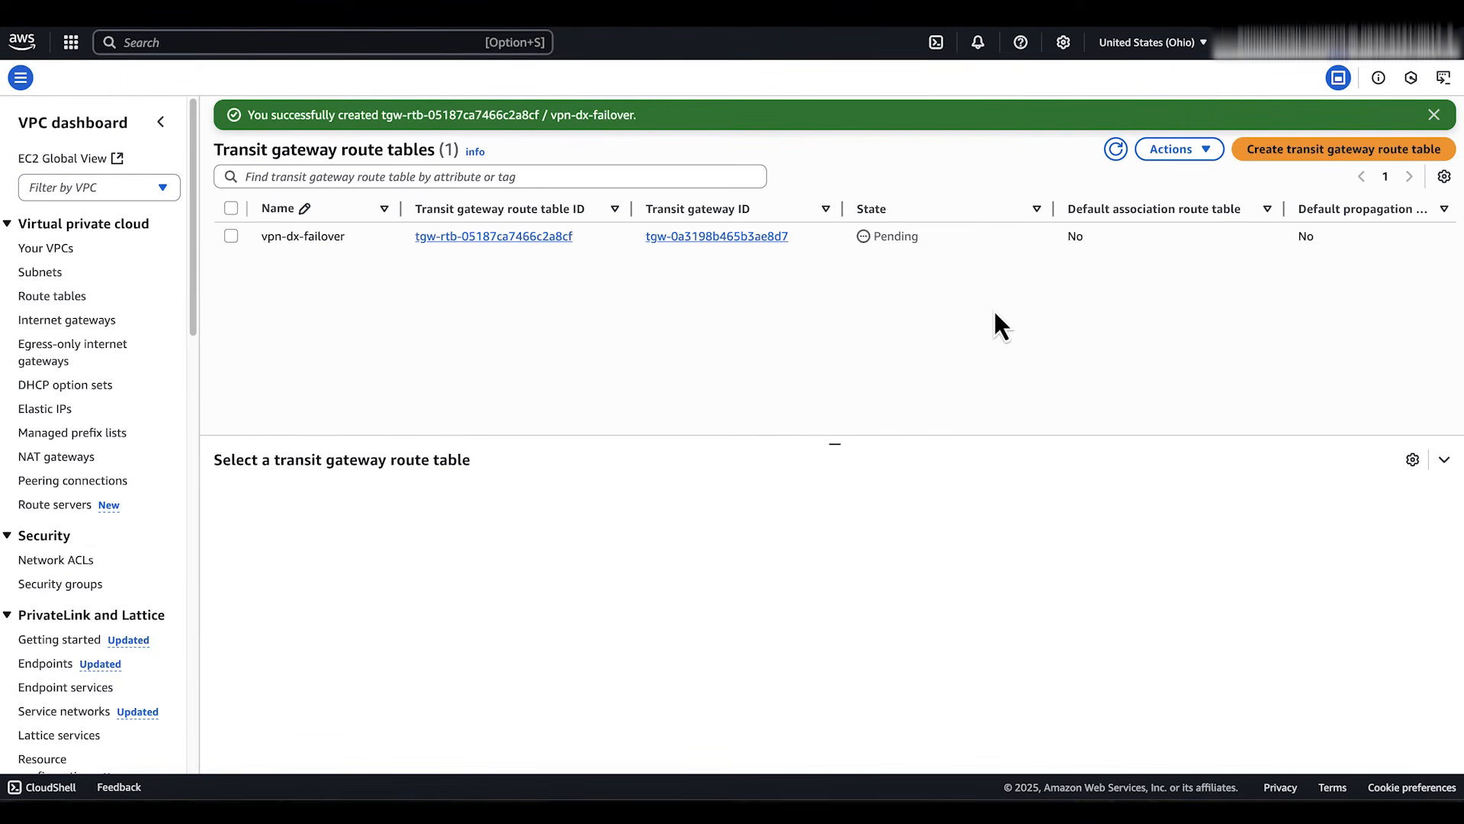
pyautogui.click(1115, 149)
# Step: Associate the VPC attachment tgw-vpc with the vpn-dx-failover route table
pyautogui.click(489, 242)
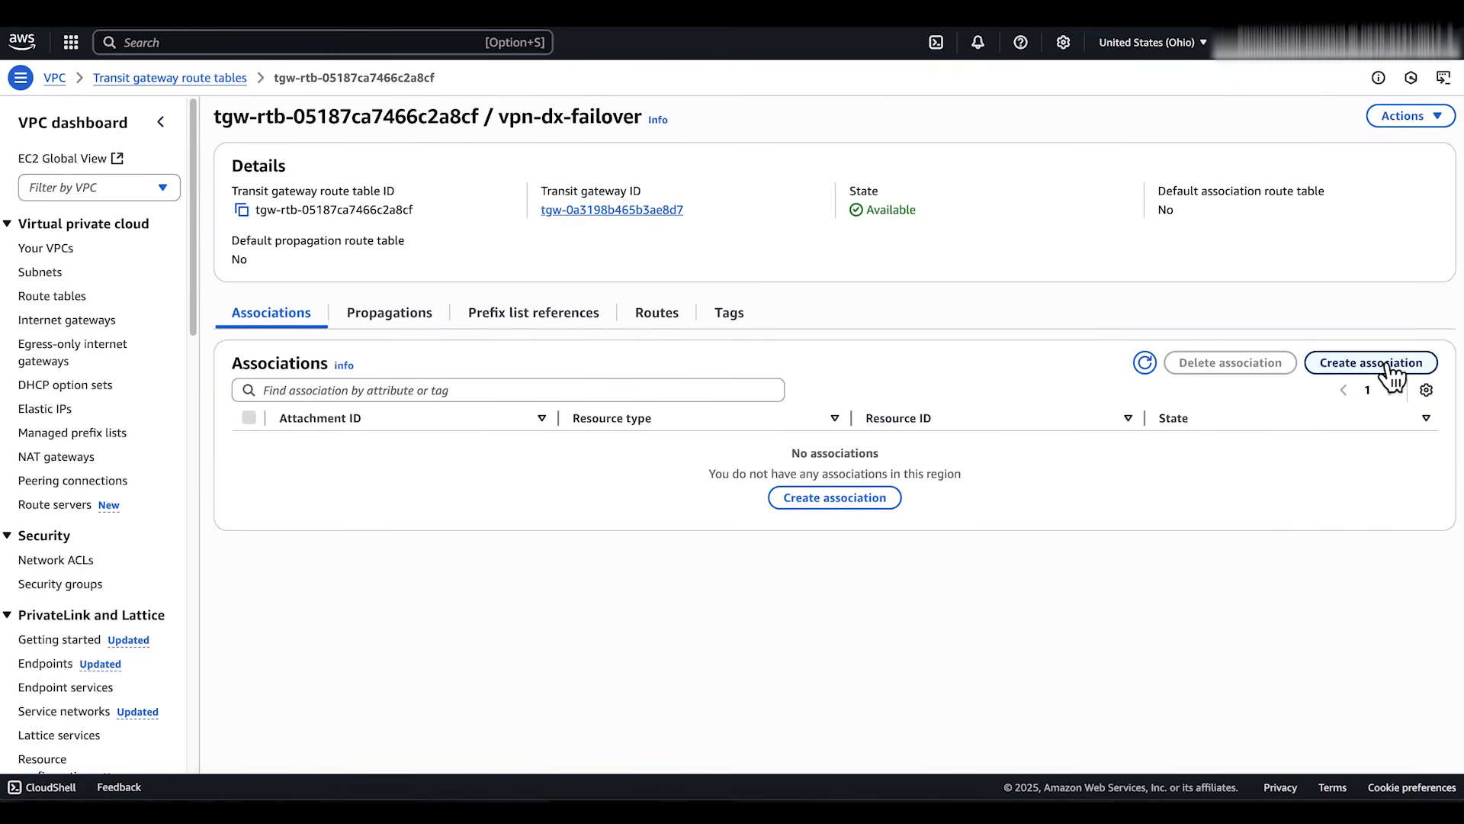
pyautogui.click(1387, 366)
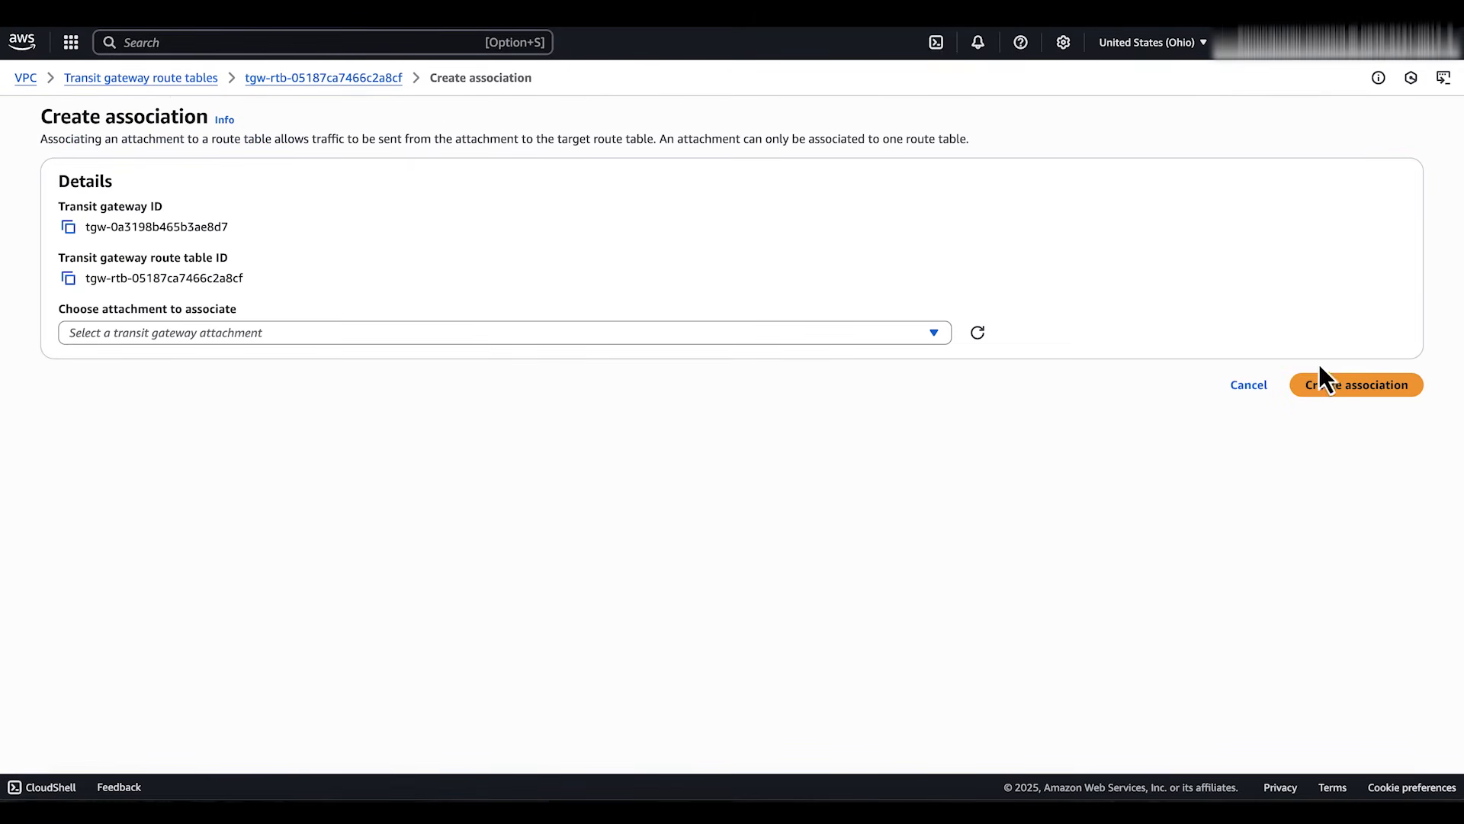
pyautogui.click(418, 336)
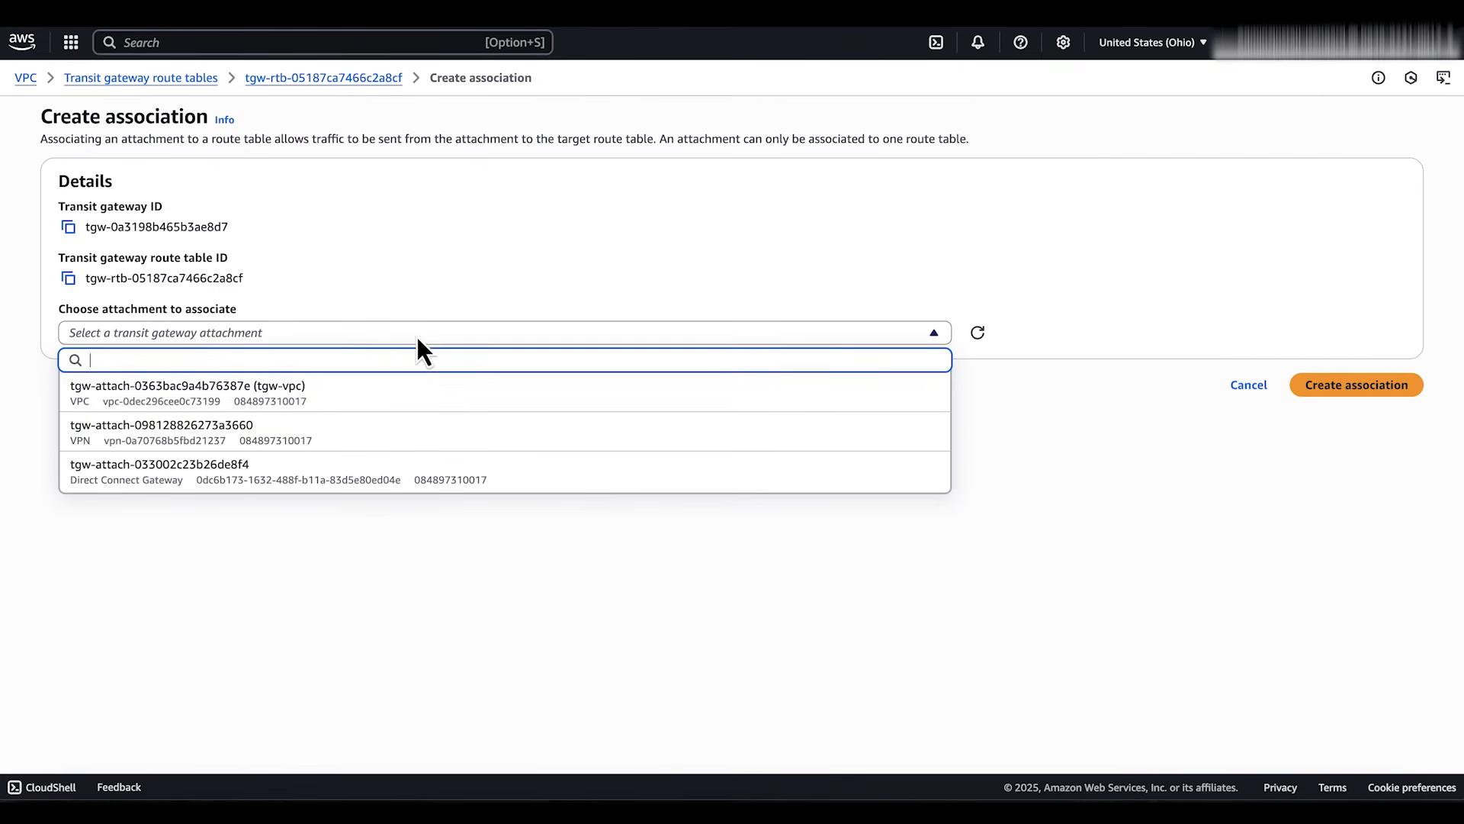
pyautogui.click(355, 405)
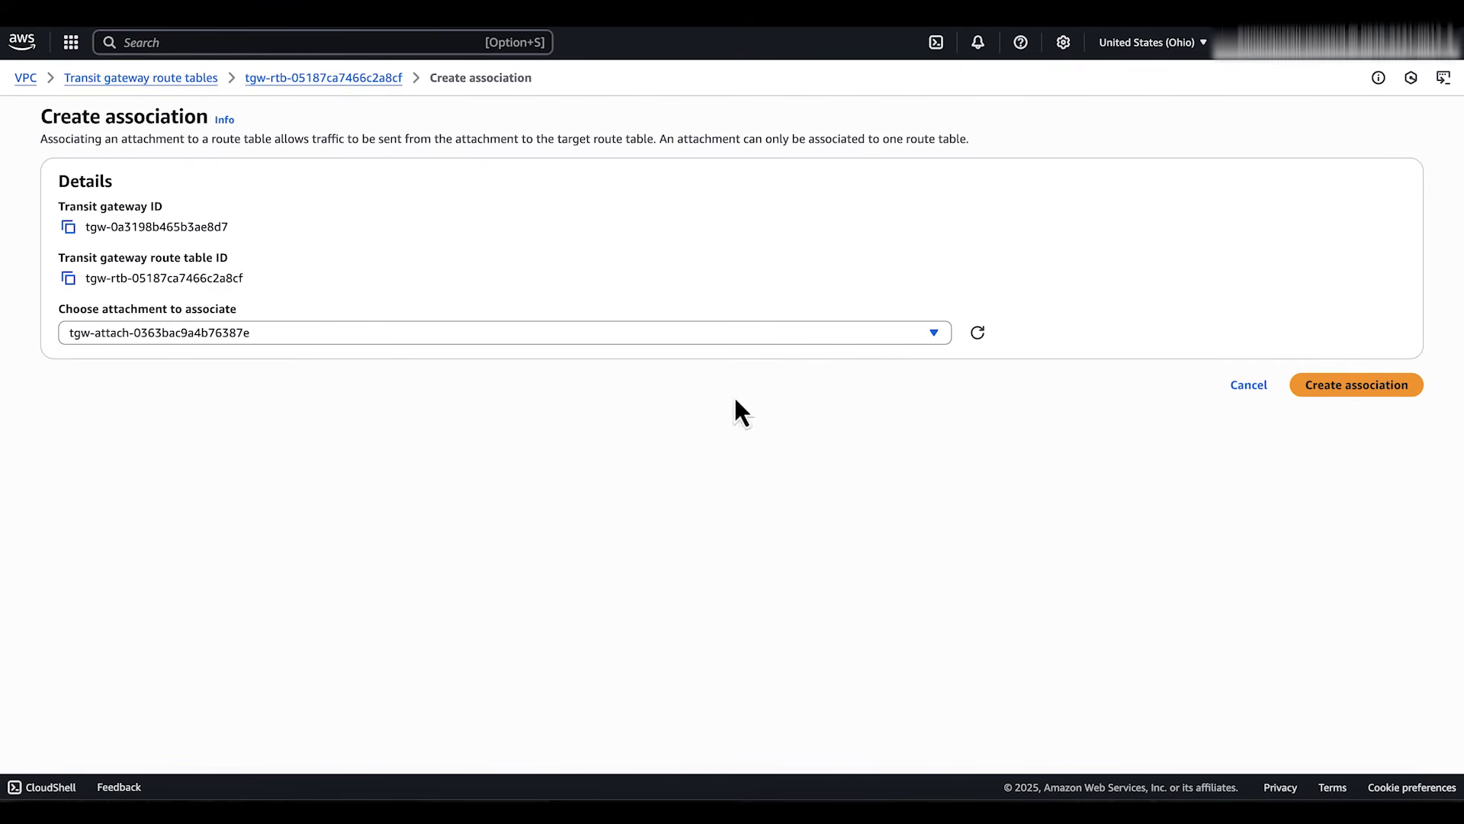
pyautogui.click(1356, 385)
# Step: Associate the VPN attachment with the vpn-dx-failover route table
pyautogui.click(454, 238)
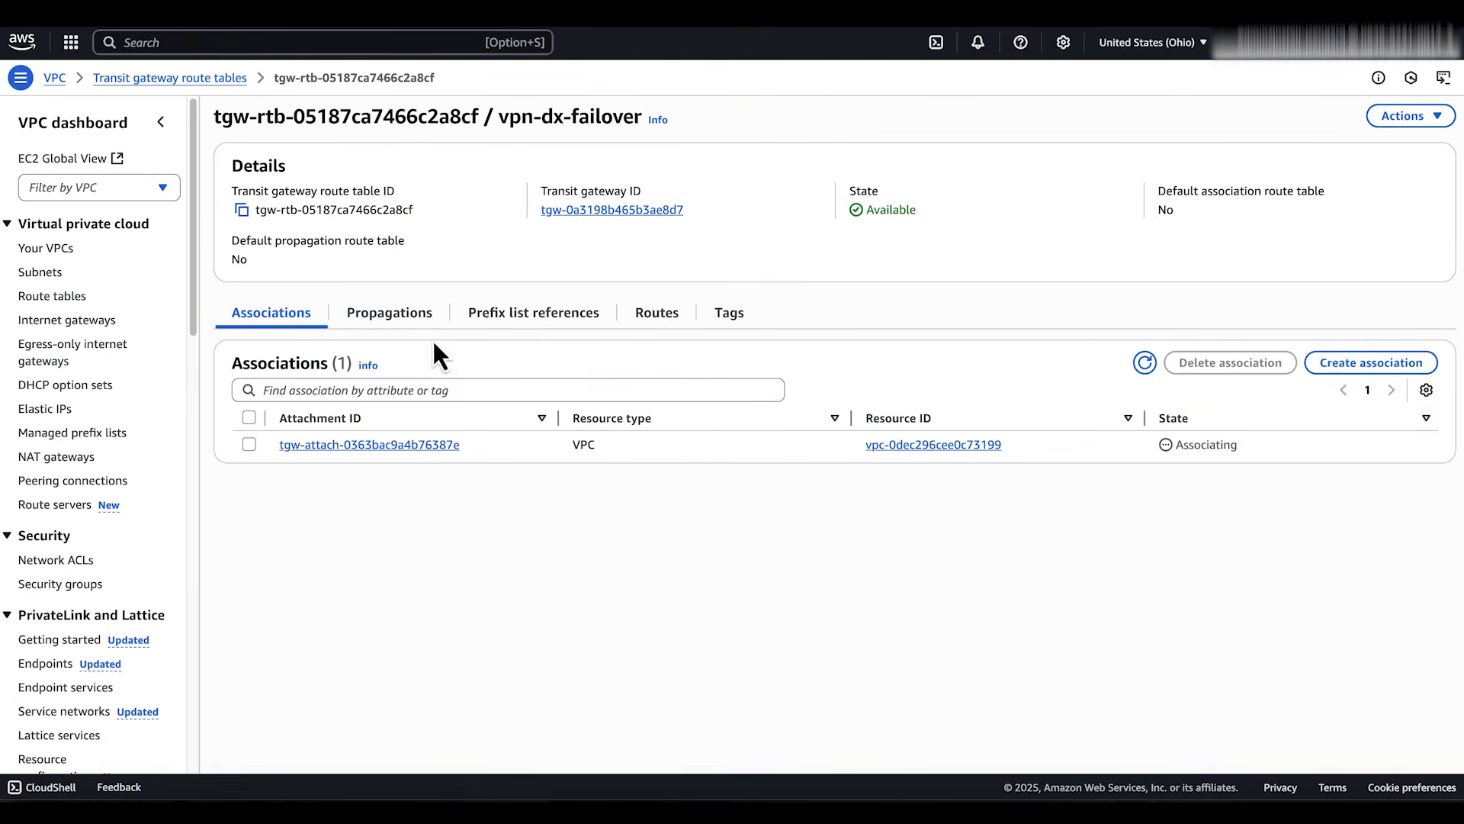
pyautogui.click(1371, 363)
pyautogui.click(442, 332)
pyautogui.click(341, 422)
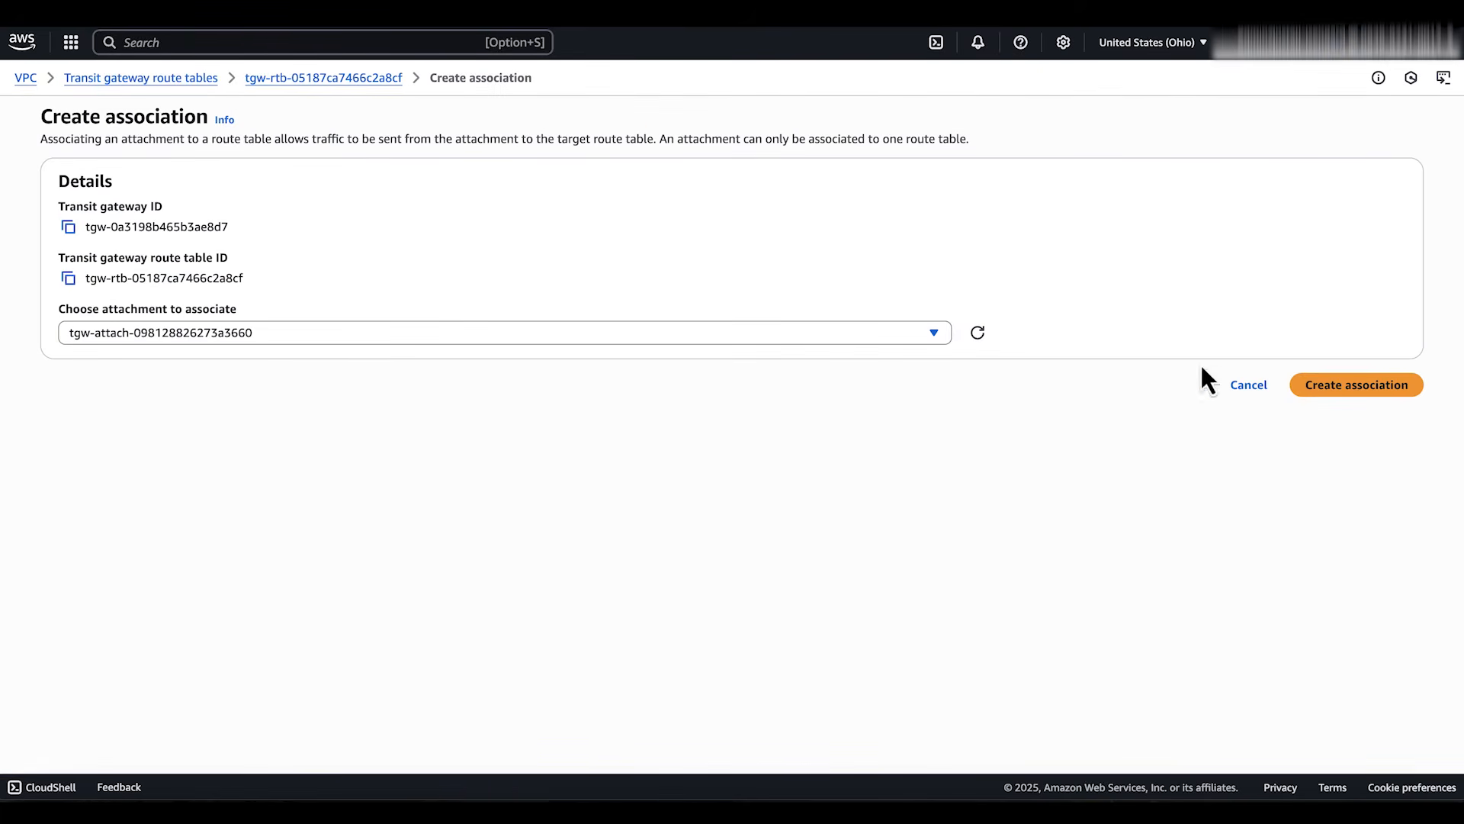
pyautogui.click(1357, 385)
# Step: Associate the Direct Connect gateway attachment with the vpn-dx-failover route table
pyautogui.click(485, 239)
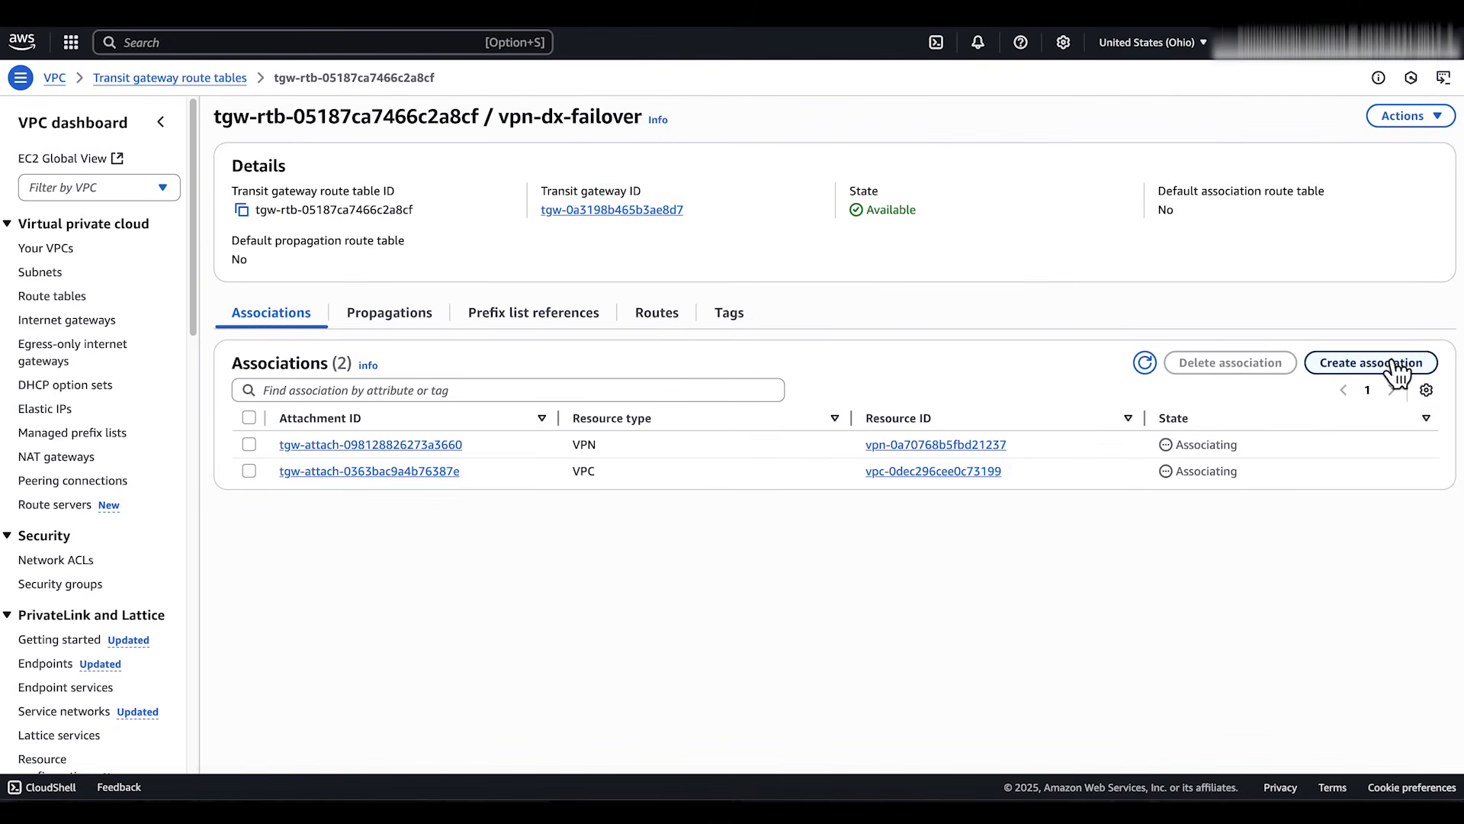
pyautogui.click(1394, 366)
pyautogui.click(408, 334)
pyautogui.click(404, 461)
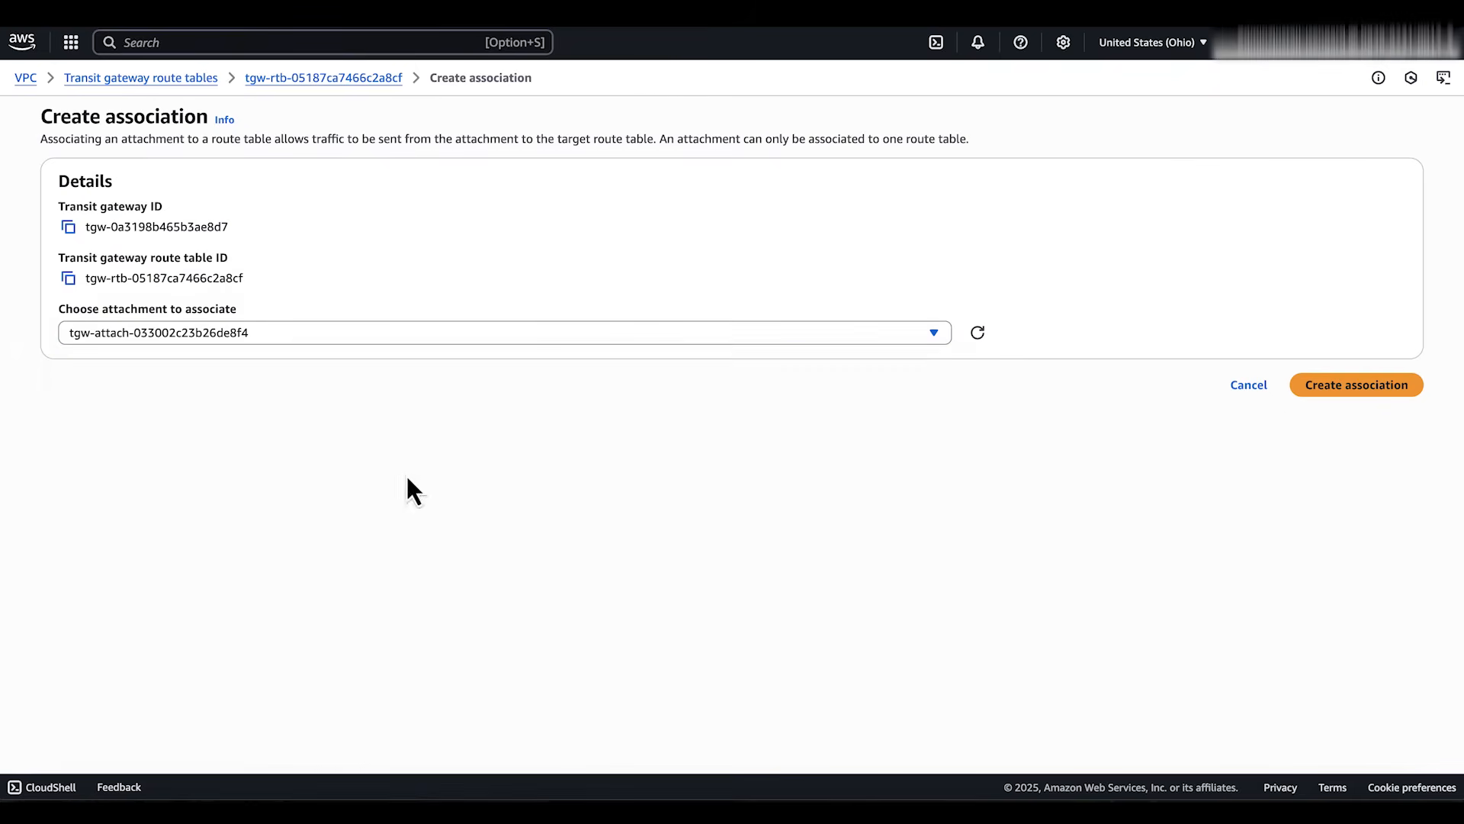
pyautogui.click(1364, 396)
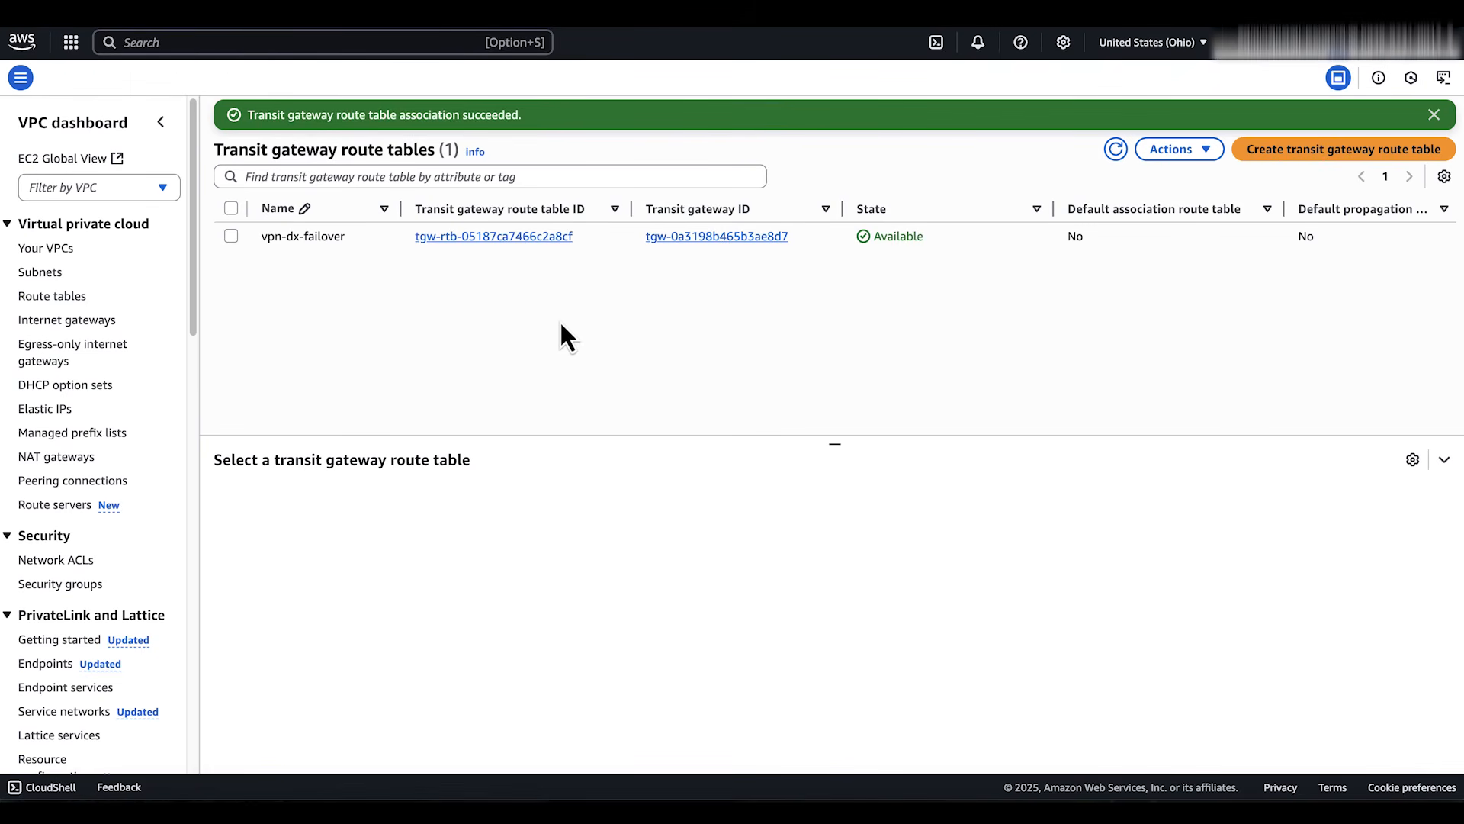
# Step: Create a propagation from the VPC attachment tgw-vpc to the vpn-dx-failover route table
pyautogui.click(488, 238)
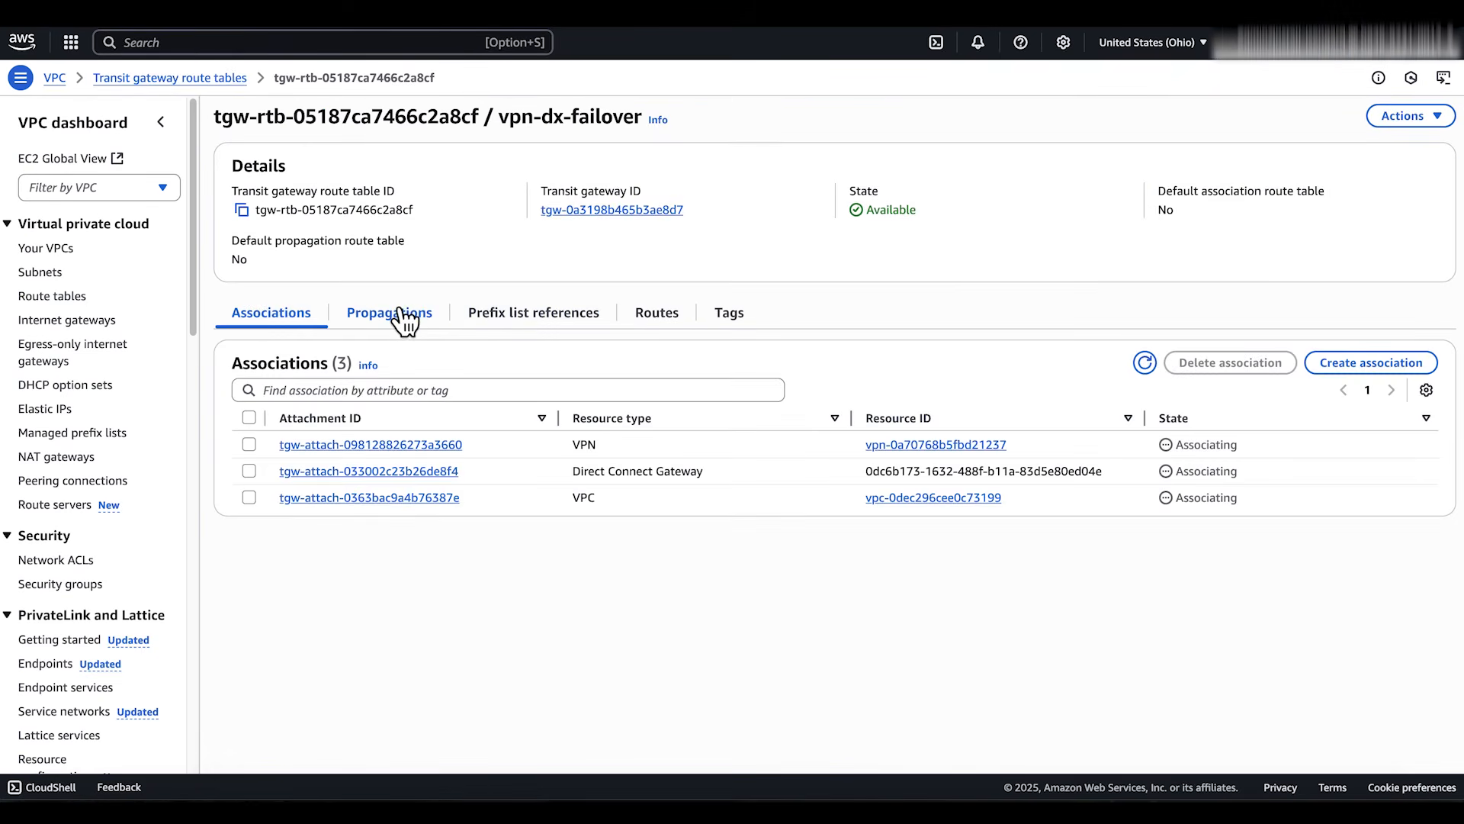
pyautogui.click(391, 314)
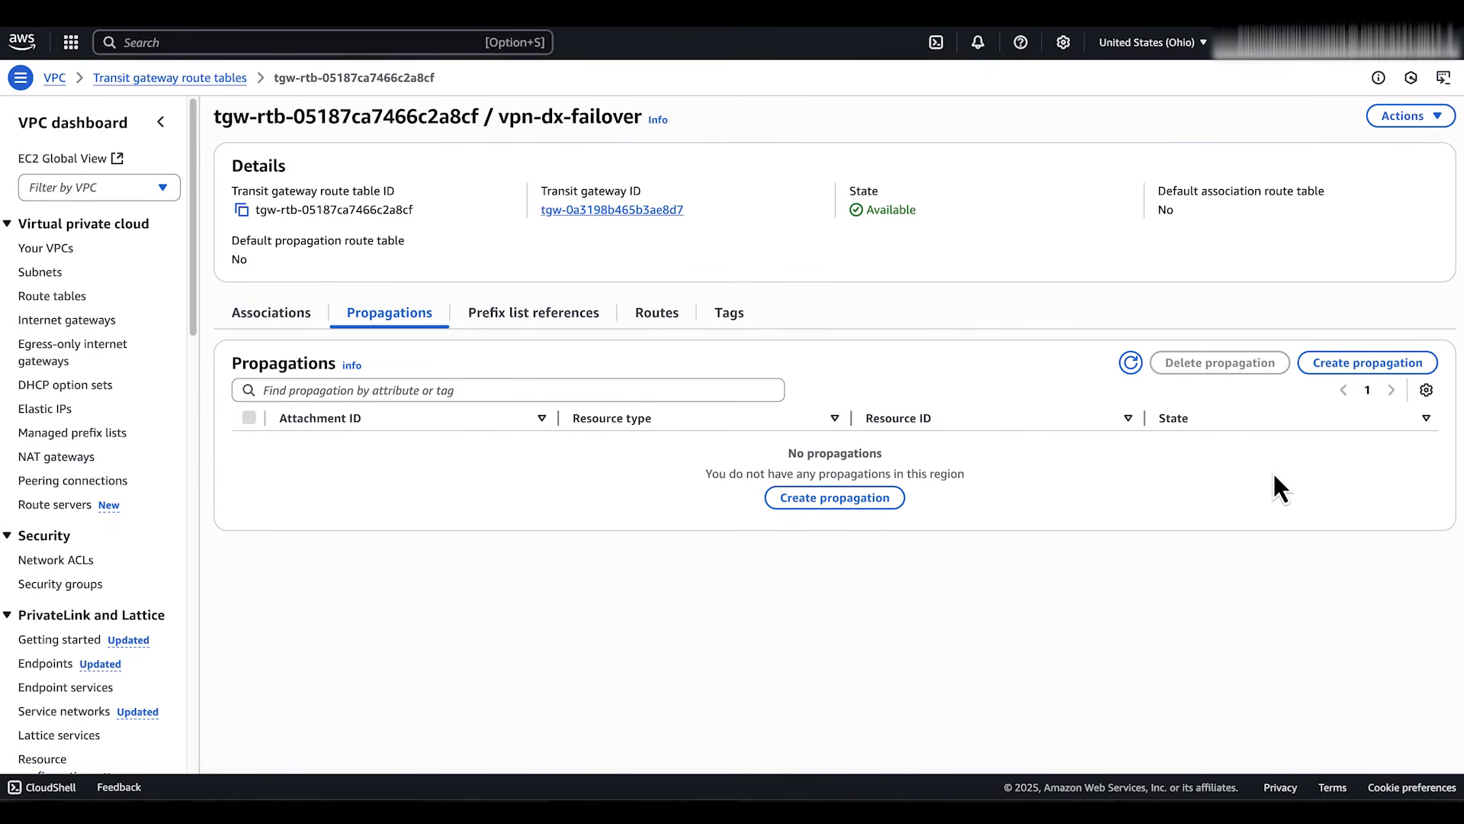
pyautogui.click(1367, 364)
pyautogui.click(457, 337)
pyautogui.click(493, 390)
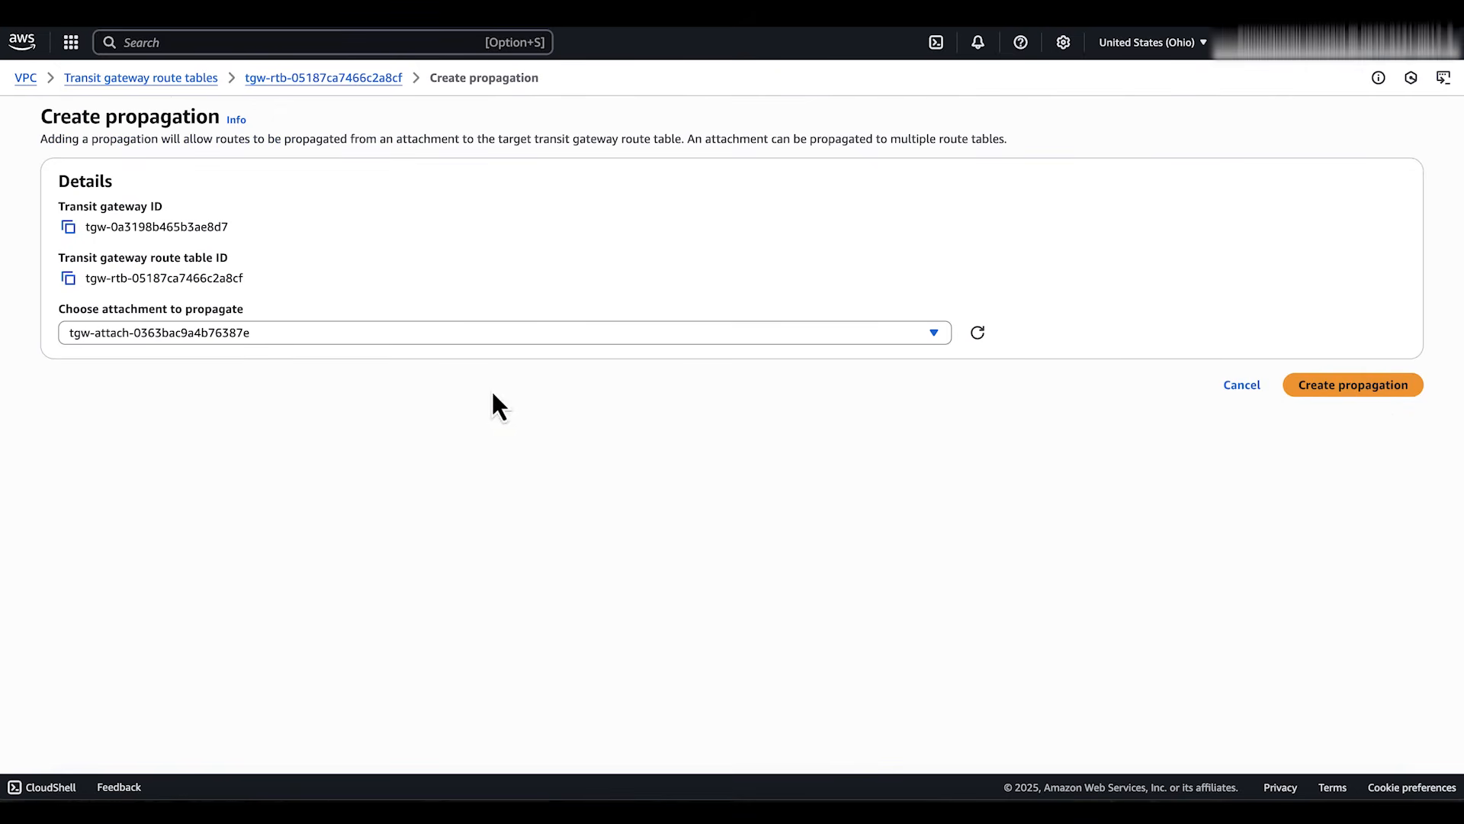
pyautogui.click(1376, 387)
# Step: Create a propagation from the VPN attachment to the vpn-dx-failover route table
pyautogui.click(491, 236)
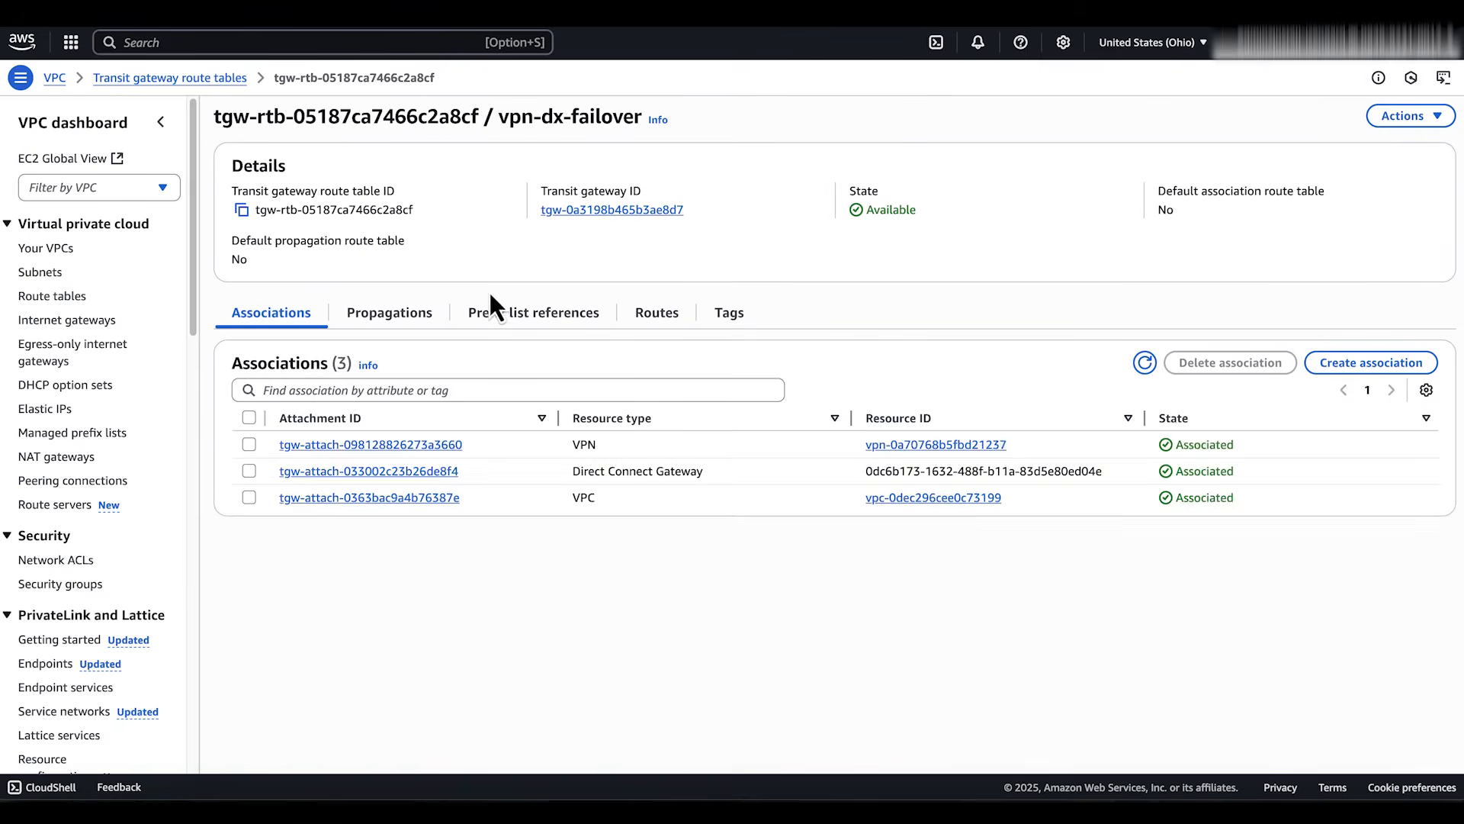
pyautogui.click(390, 314)
pyautogui.click(1368, 363)
pyautogui.click(534, 333)
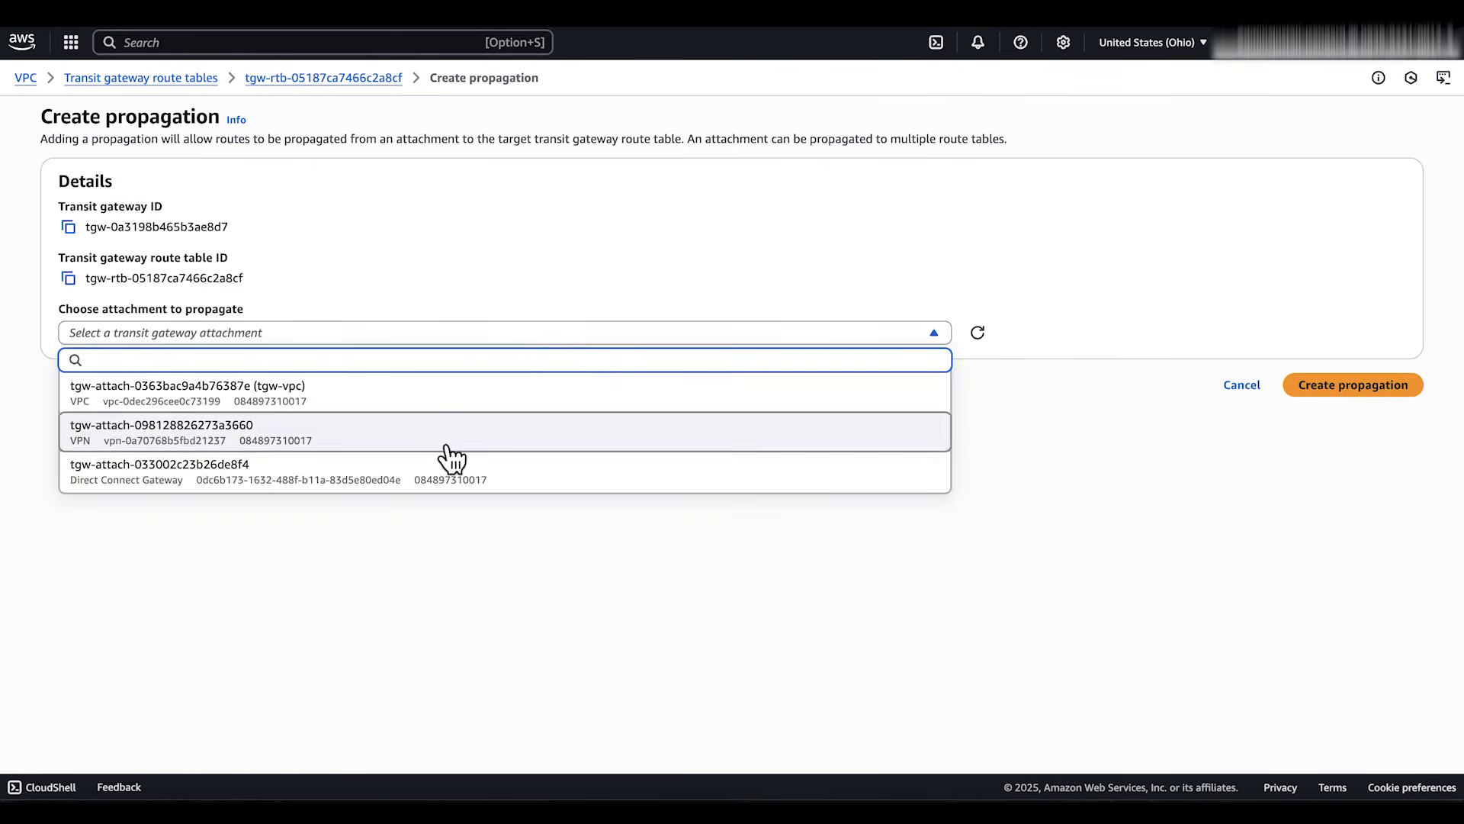
pyautogui.click(450, 436)
pyautogui.click(1311, 389)
# Step: Create a propagation from the Direct Connect gateway attachment to the vpn-dx-failover route table
pyautogui.click(490, 237)
pyautogui.click(390, 315)
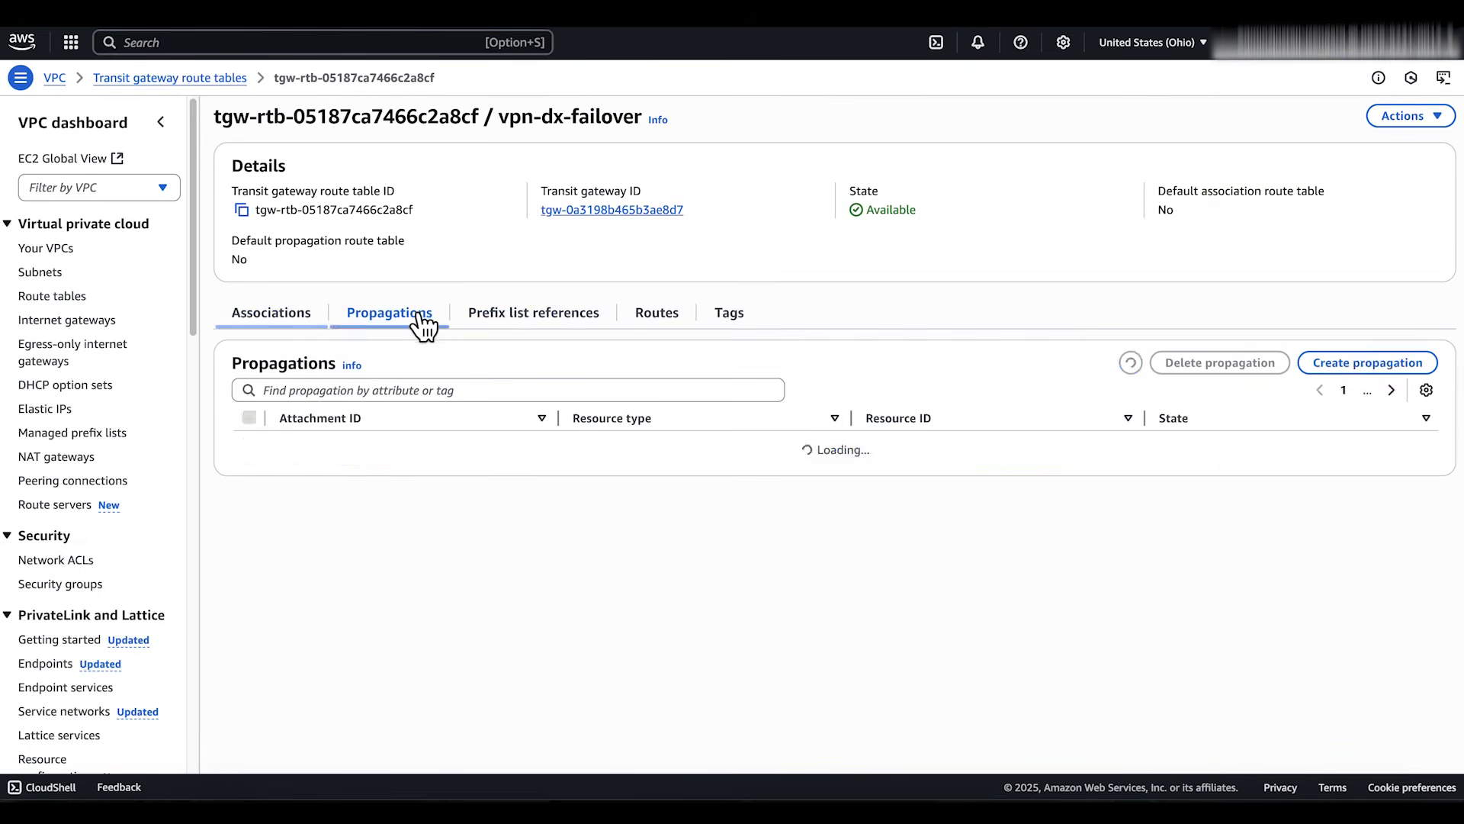
pyautogui.click(1367, 364)
pyautogui.click(419, 333)
pyautogui.click(347, 464)
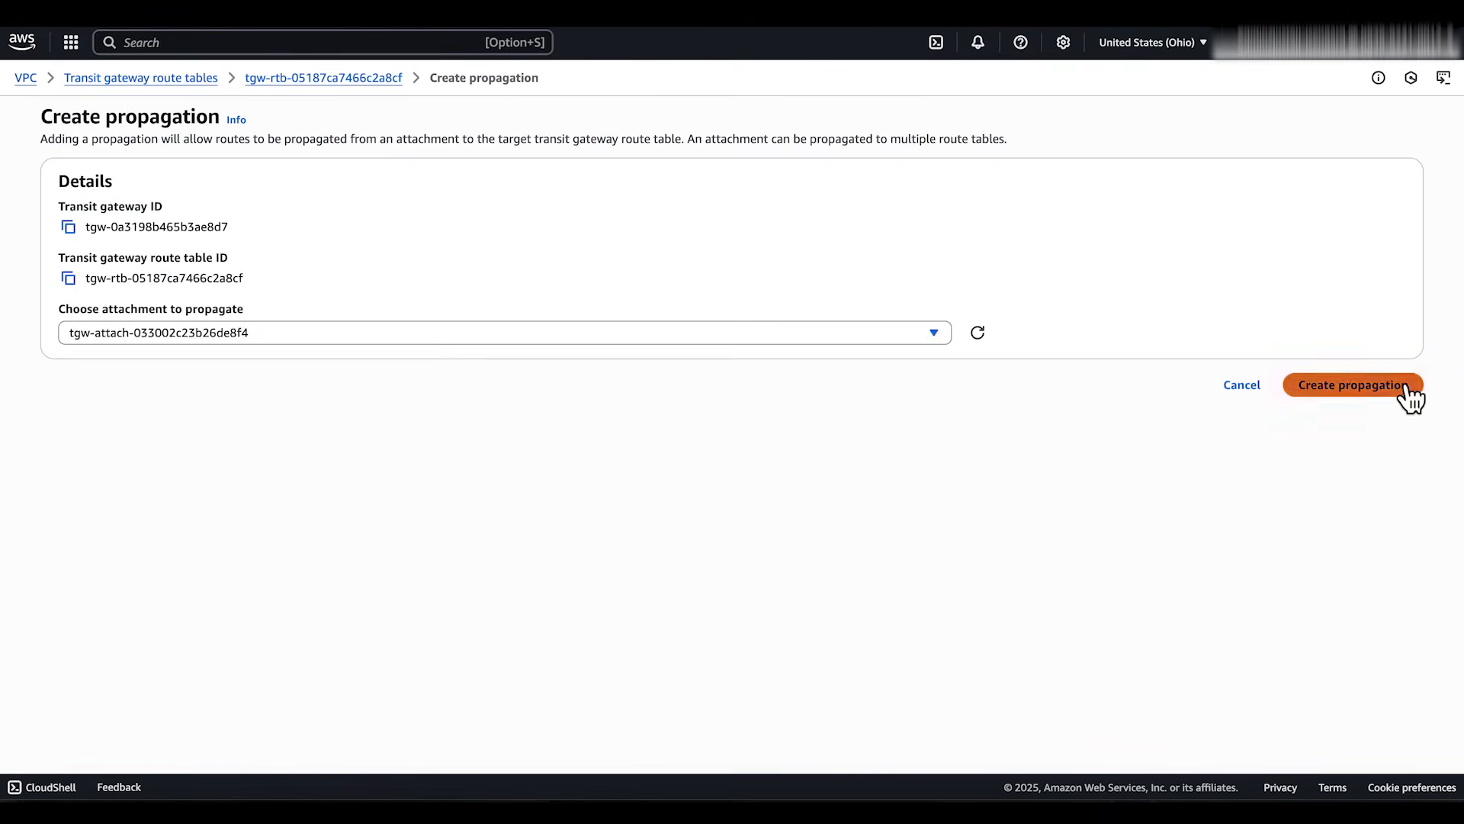
pyautogui.click(1406, 386)
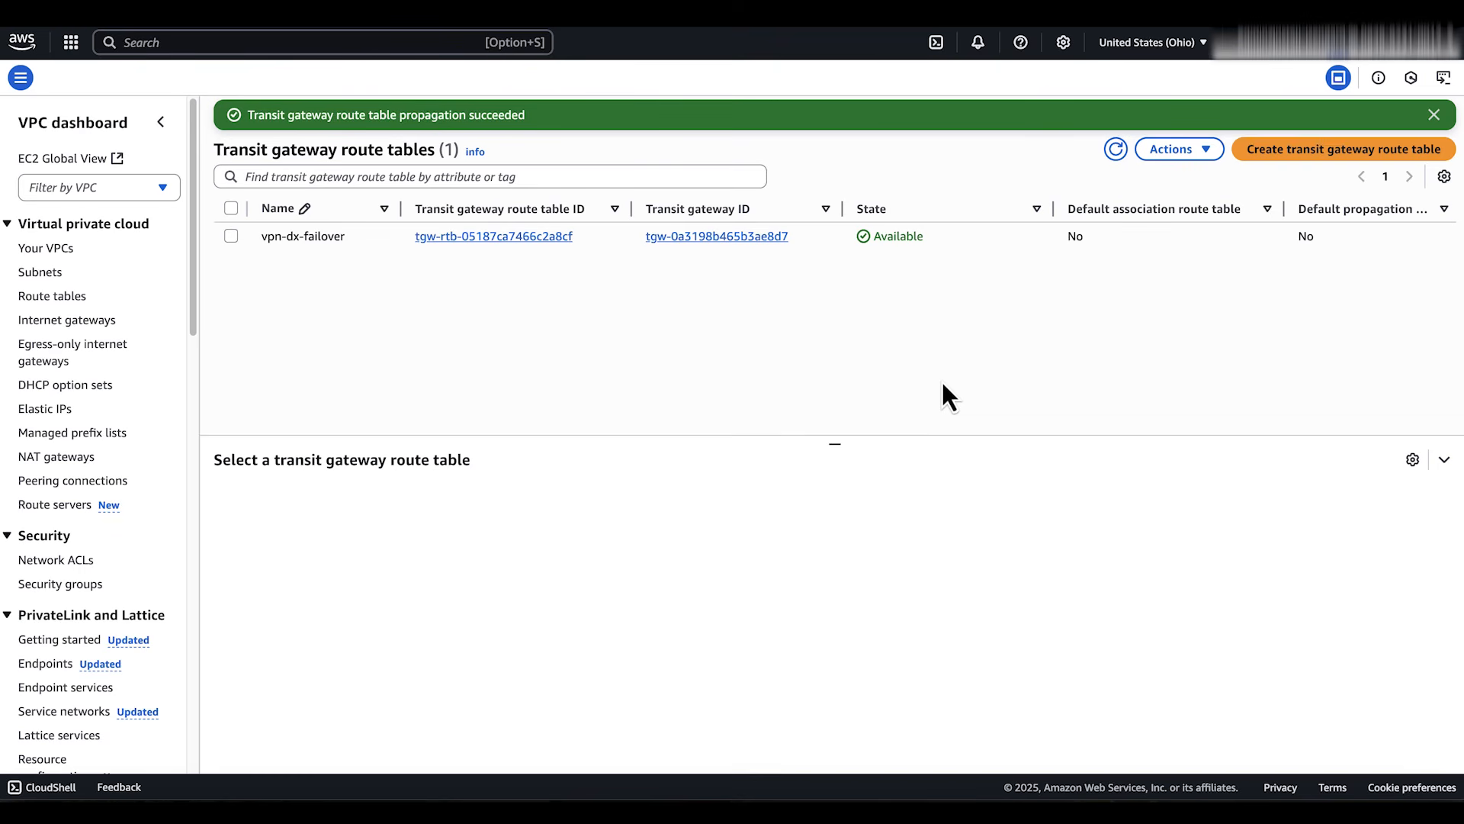
# Step: Add a route with destination 10.0.0.0/24 to the main VPC route table of VPC-E
pyautogui.click(61, 303)
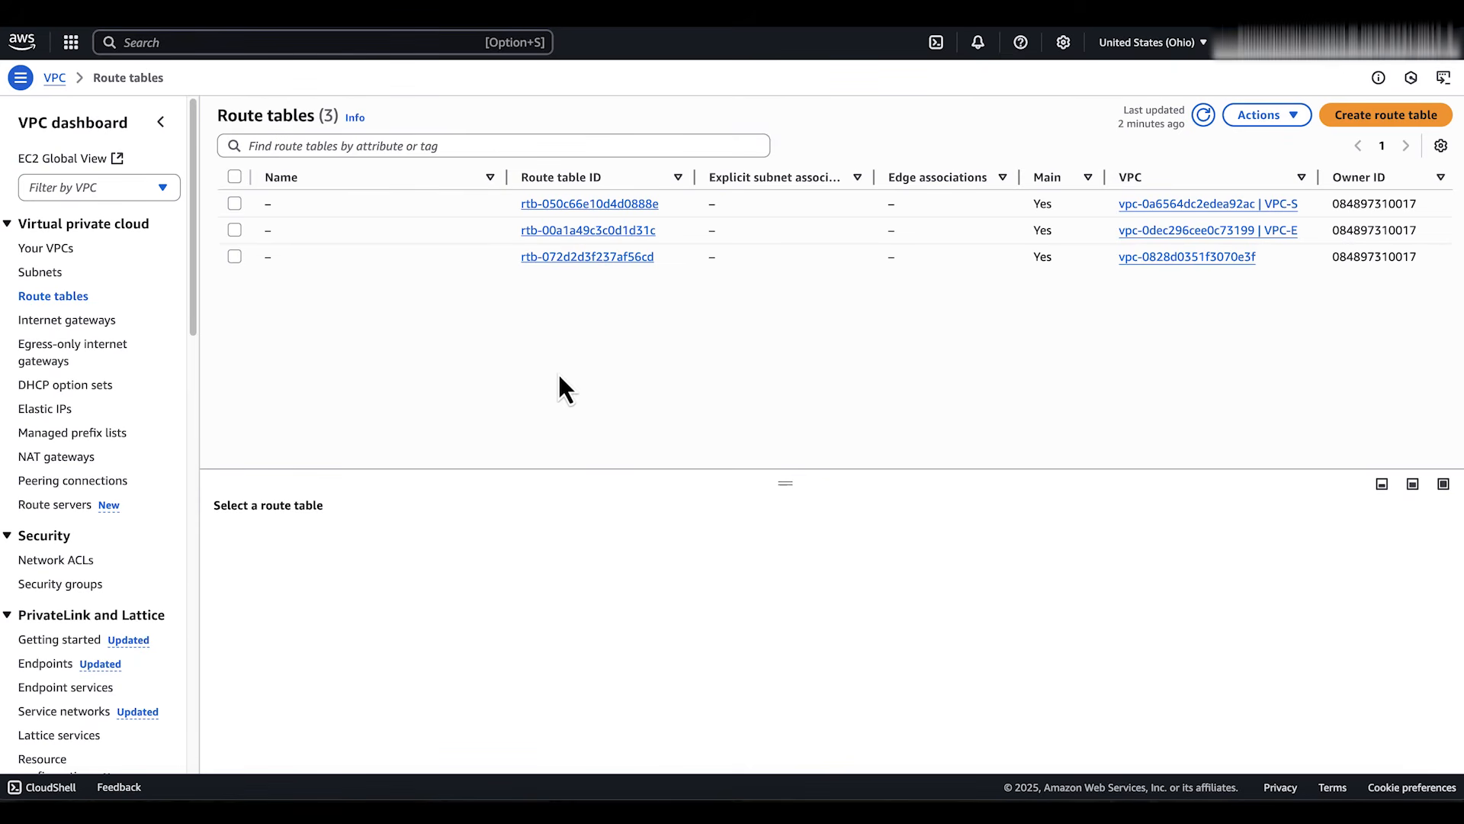
pyautogui.click(583, 231)
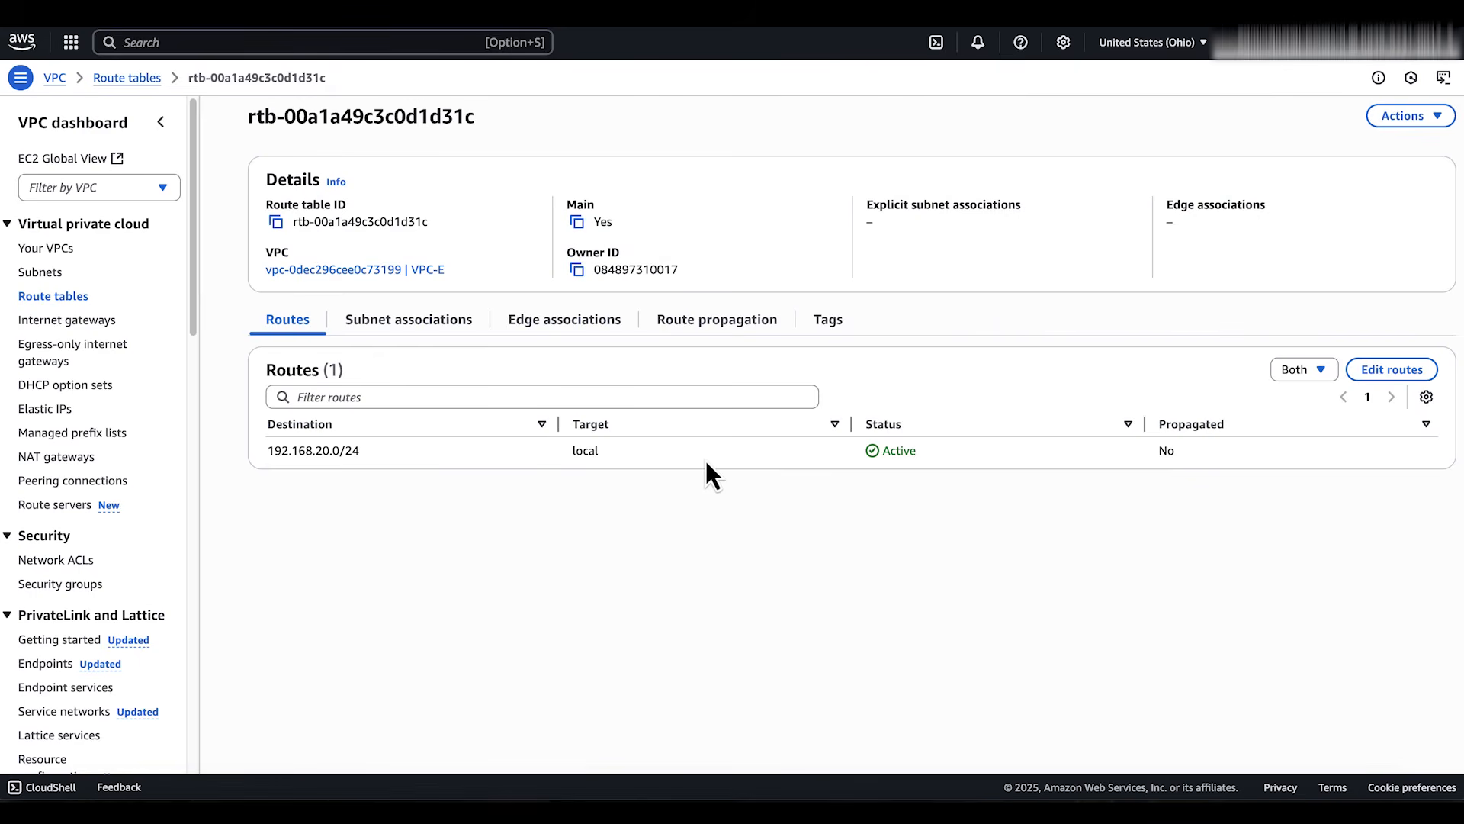
pyautogui.click(1392, 372)
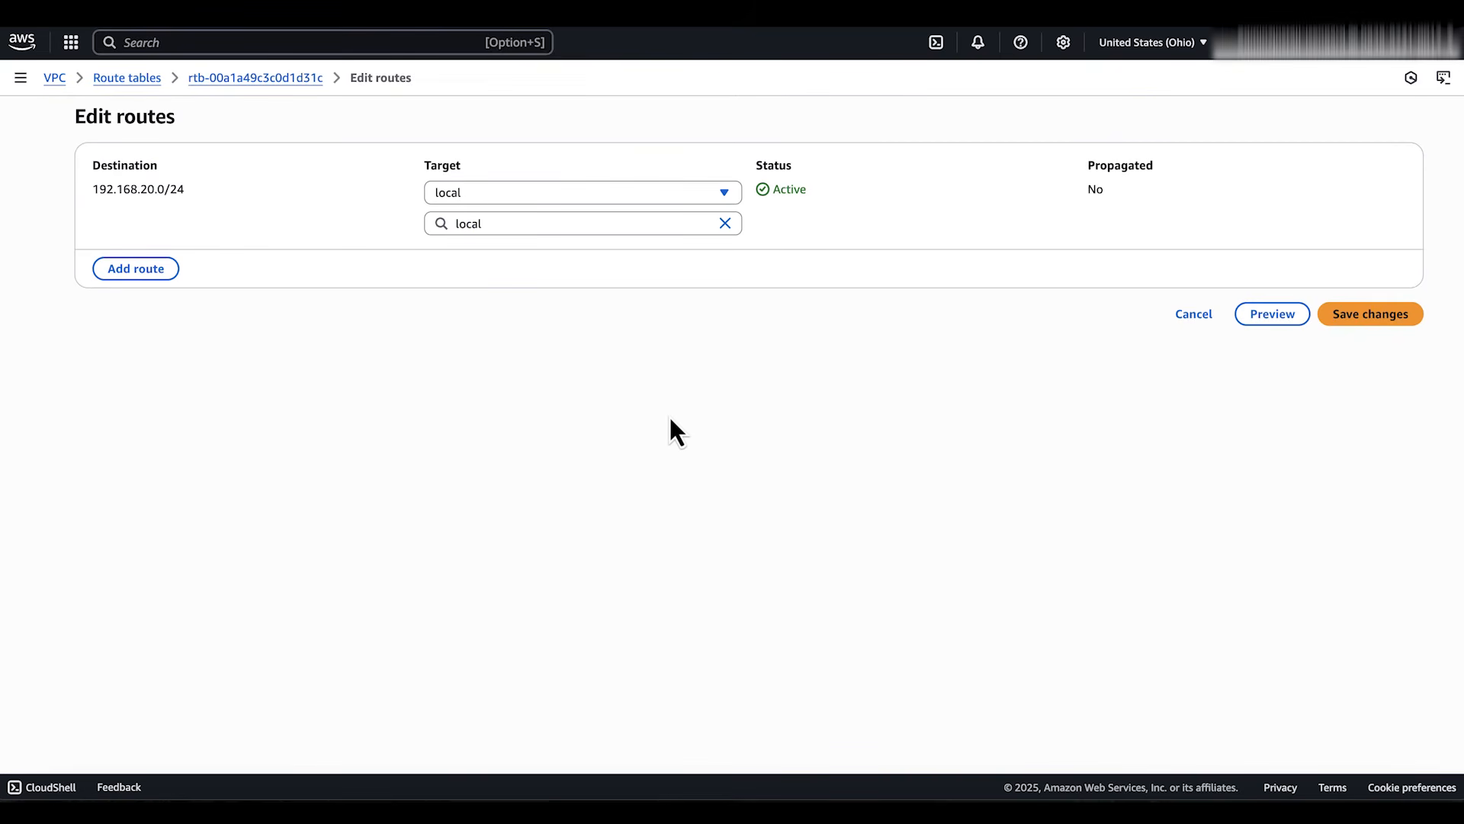
pyautogui.click(142, 272)
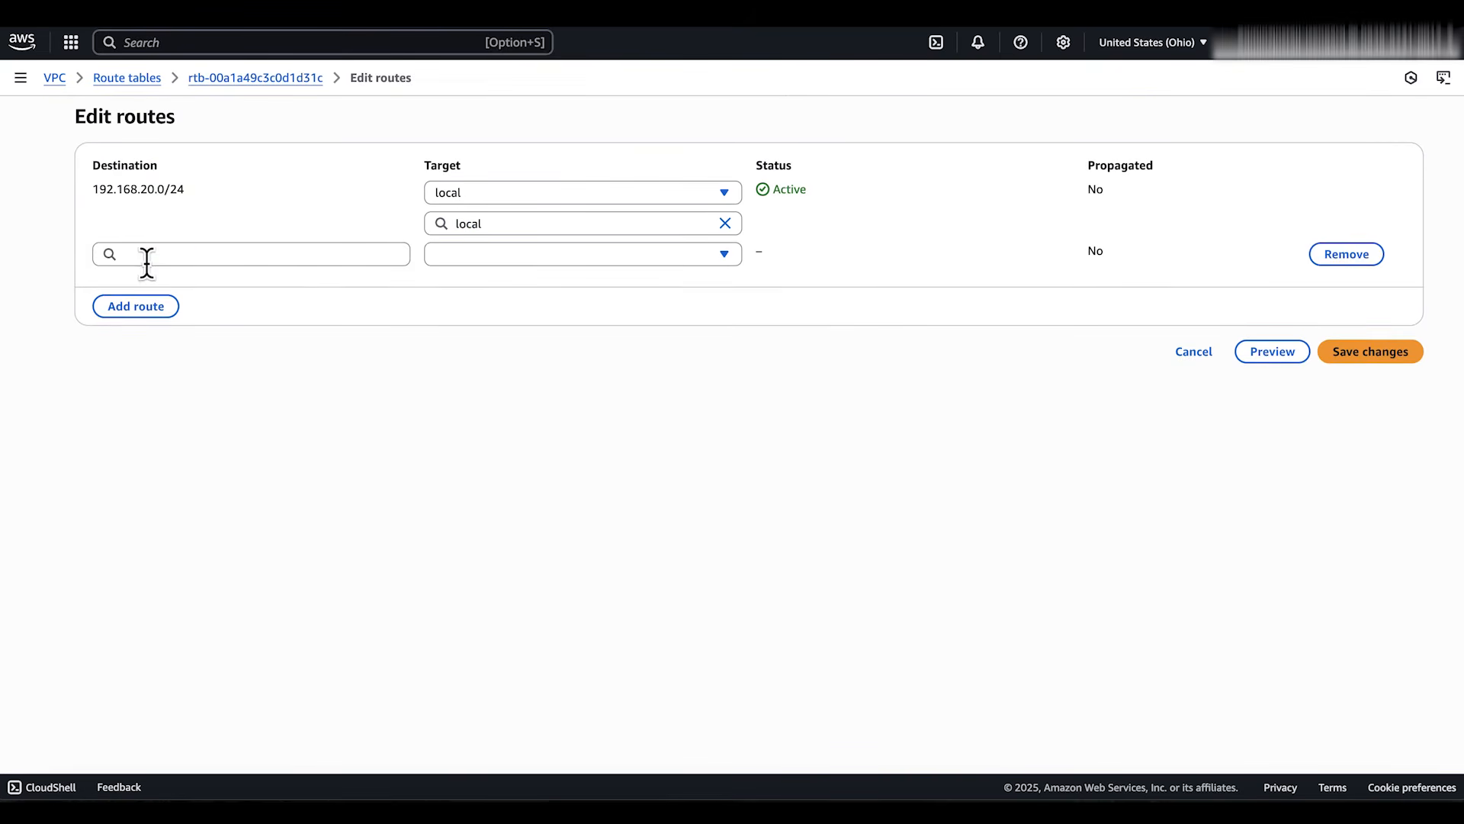
pyautogui.click(263, 254)
pyautogui.write('10.0')
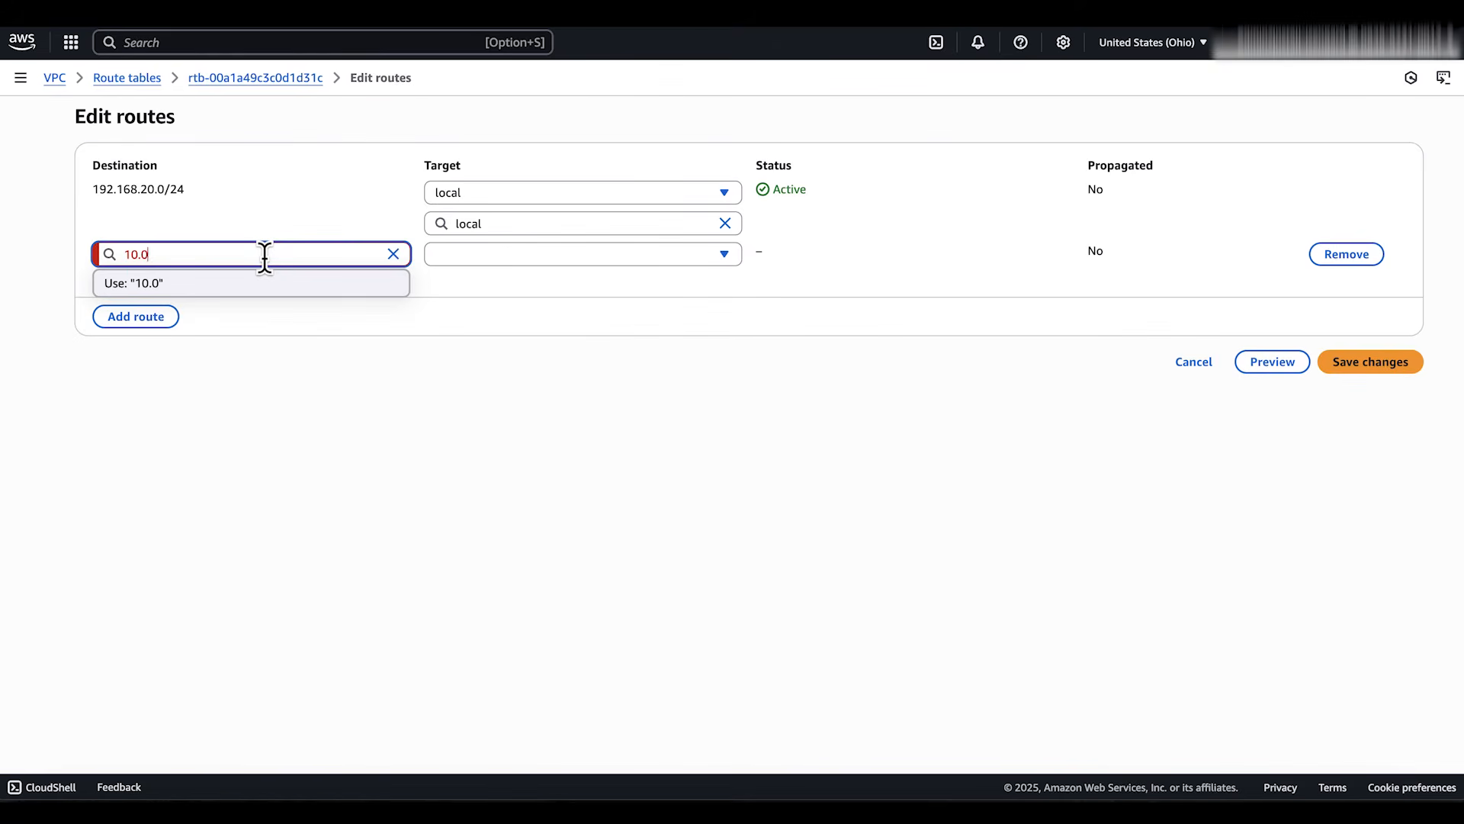
pyautogui.write('.0.0/24')
# Step: Set the new route's target to Transit Gateway tgw-0a3198b465b3ae8d7 and save the route changes
pyautogui.click(539, 258)
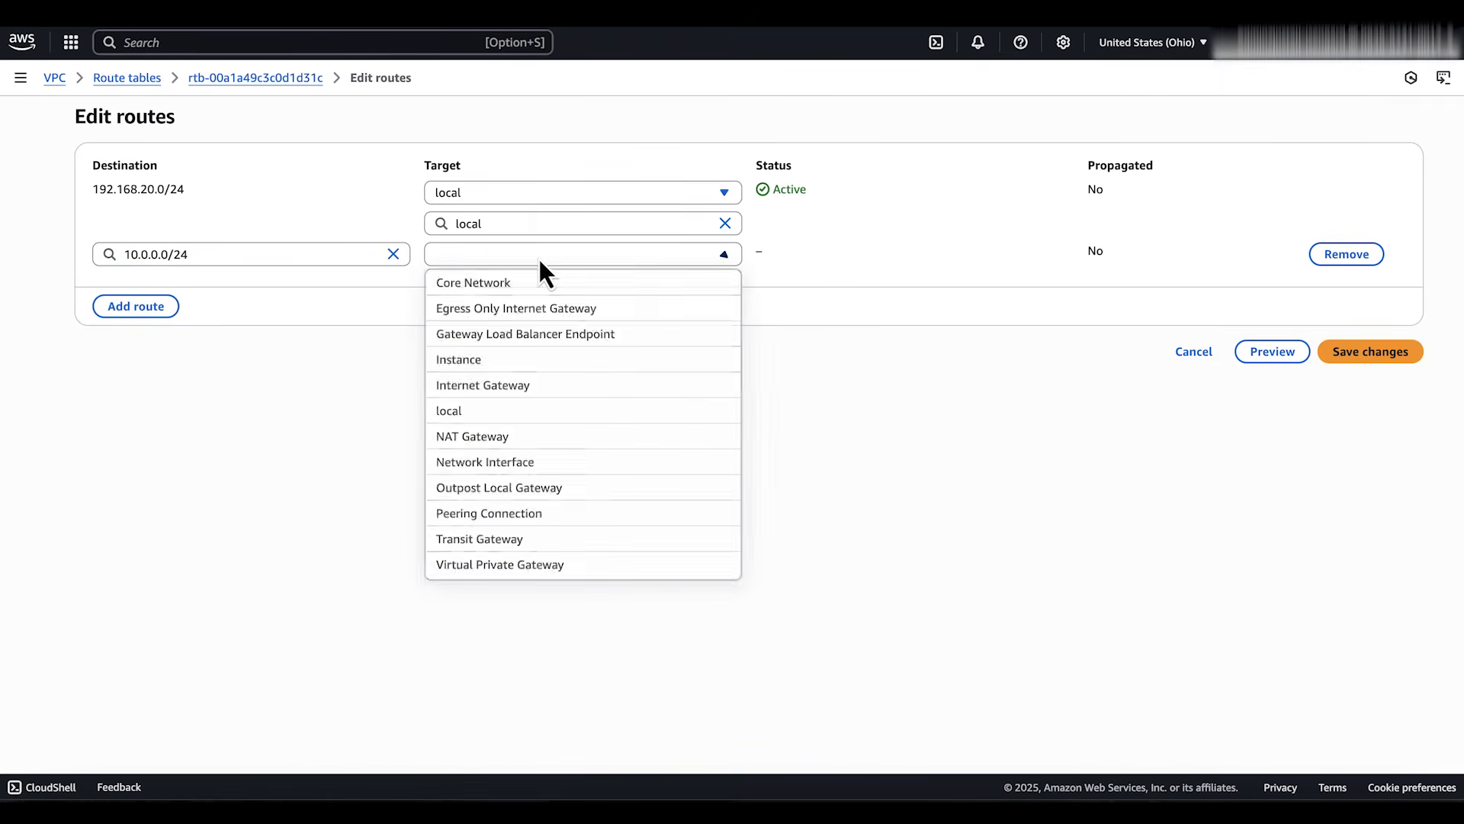
pyautogui.click(497, 545)
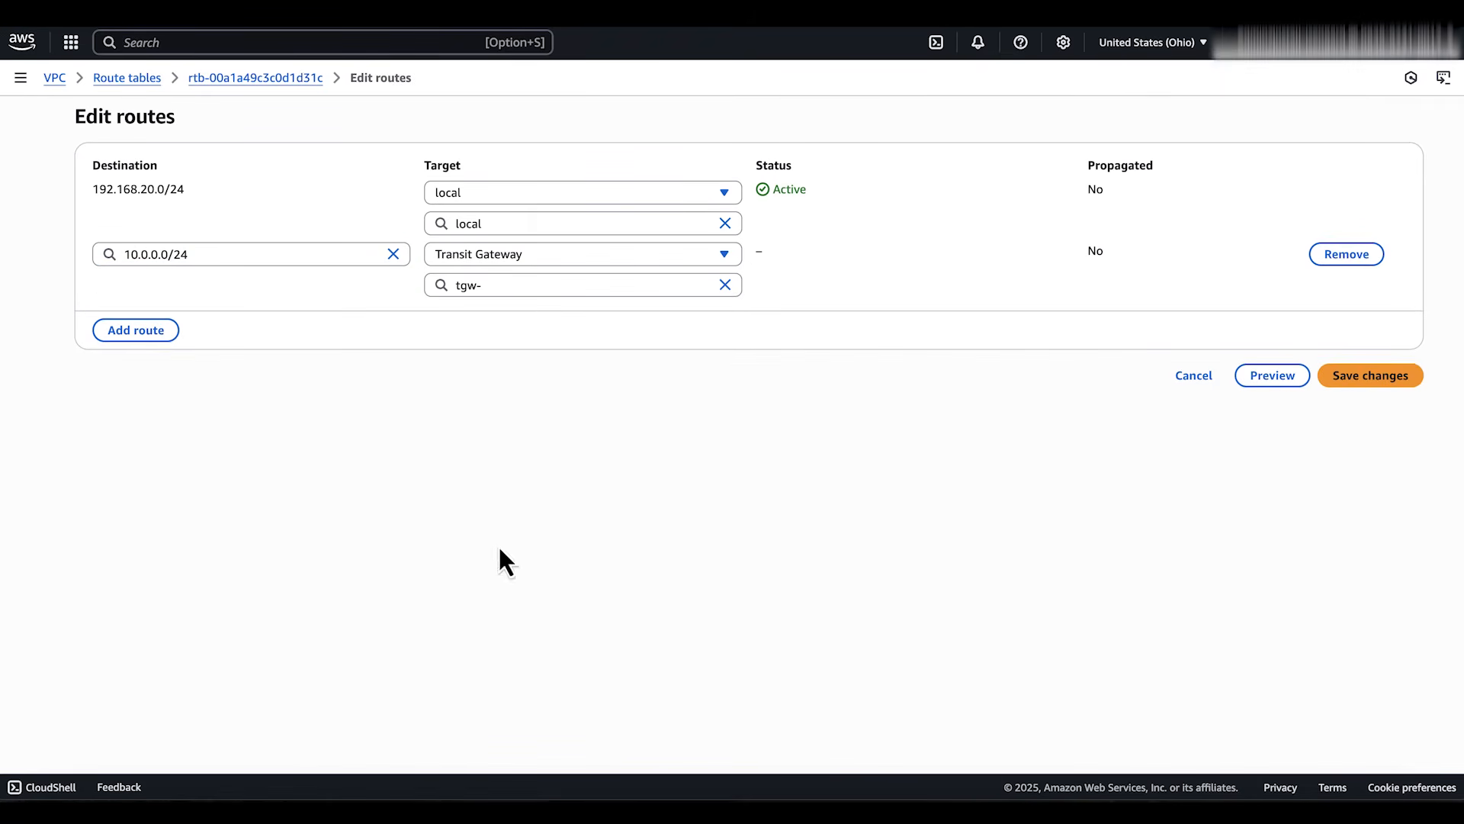
pyautogui.click(527, 287)
pyautogui.click(531, 338)
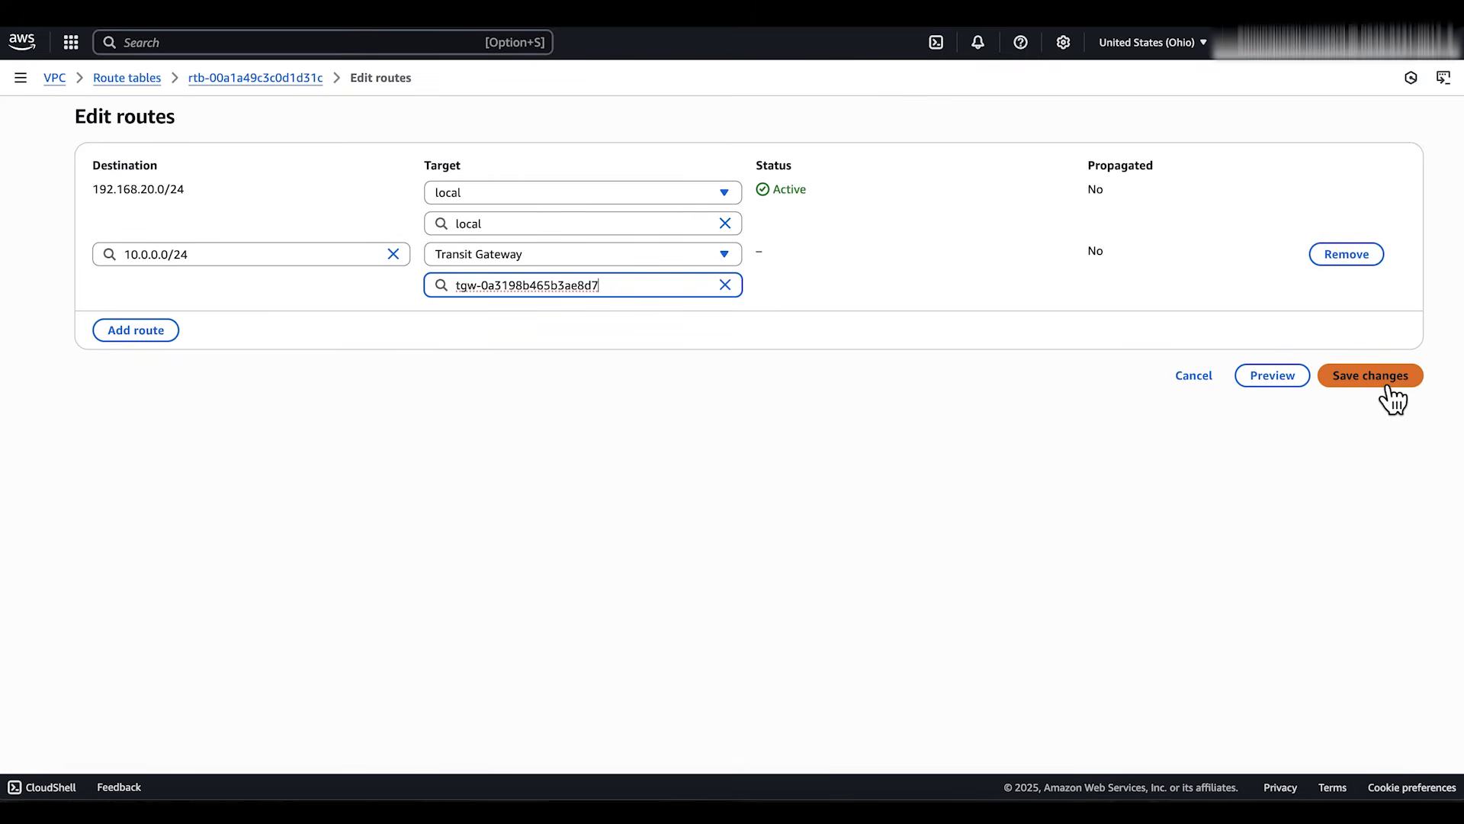
pyautogui.click(1361, 387)
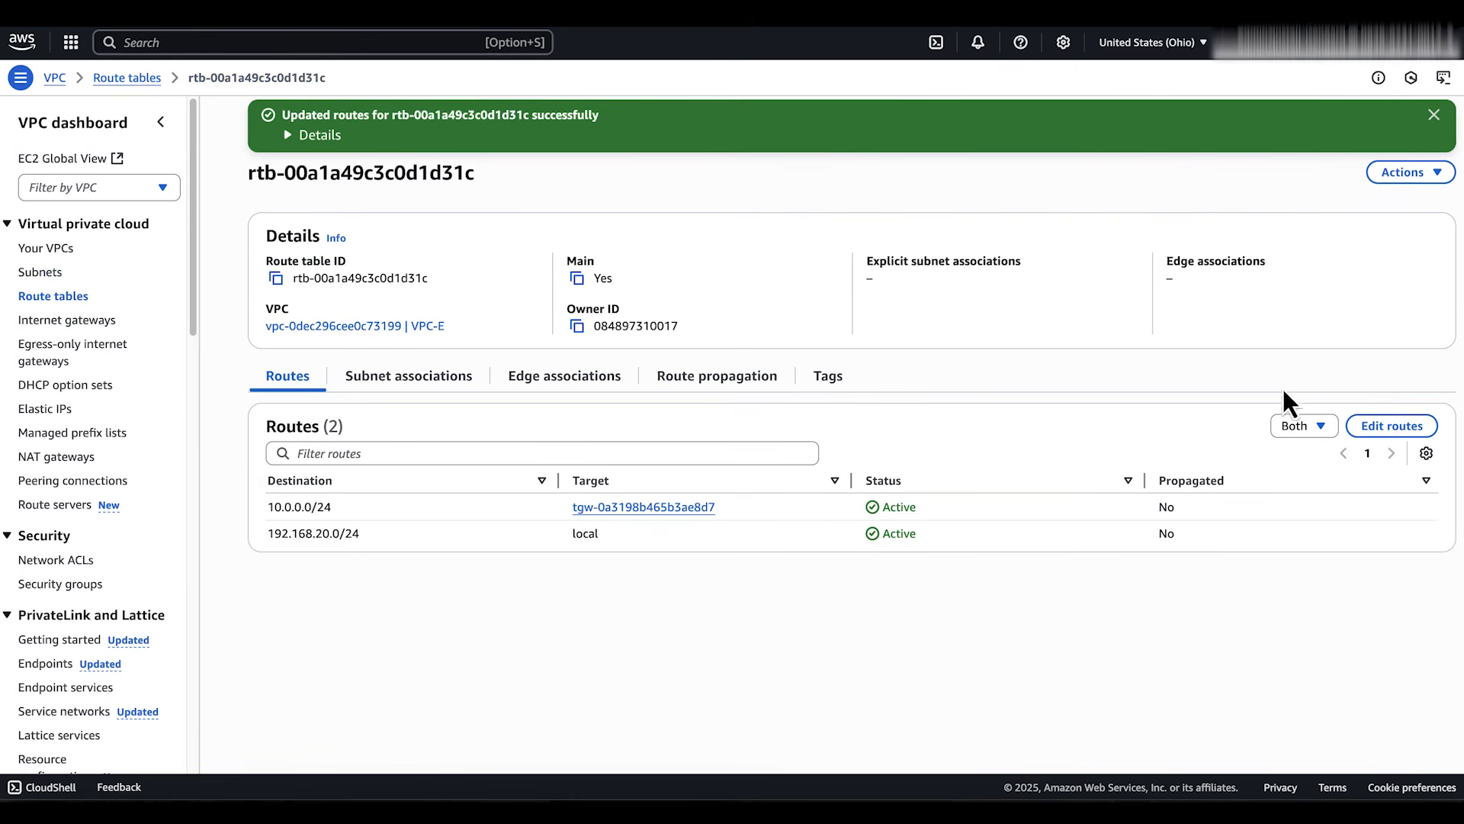